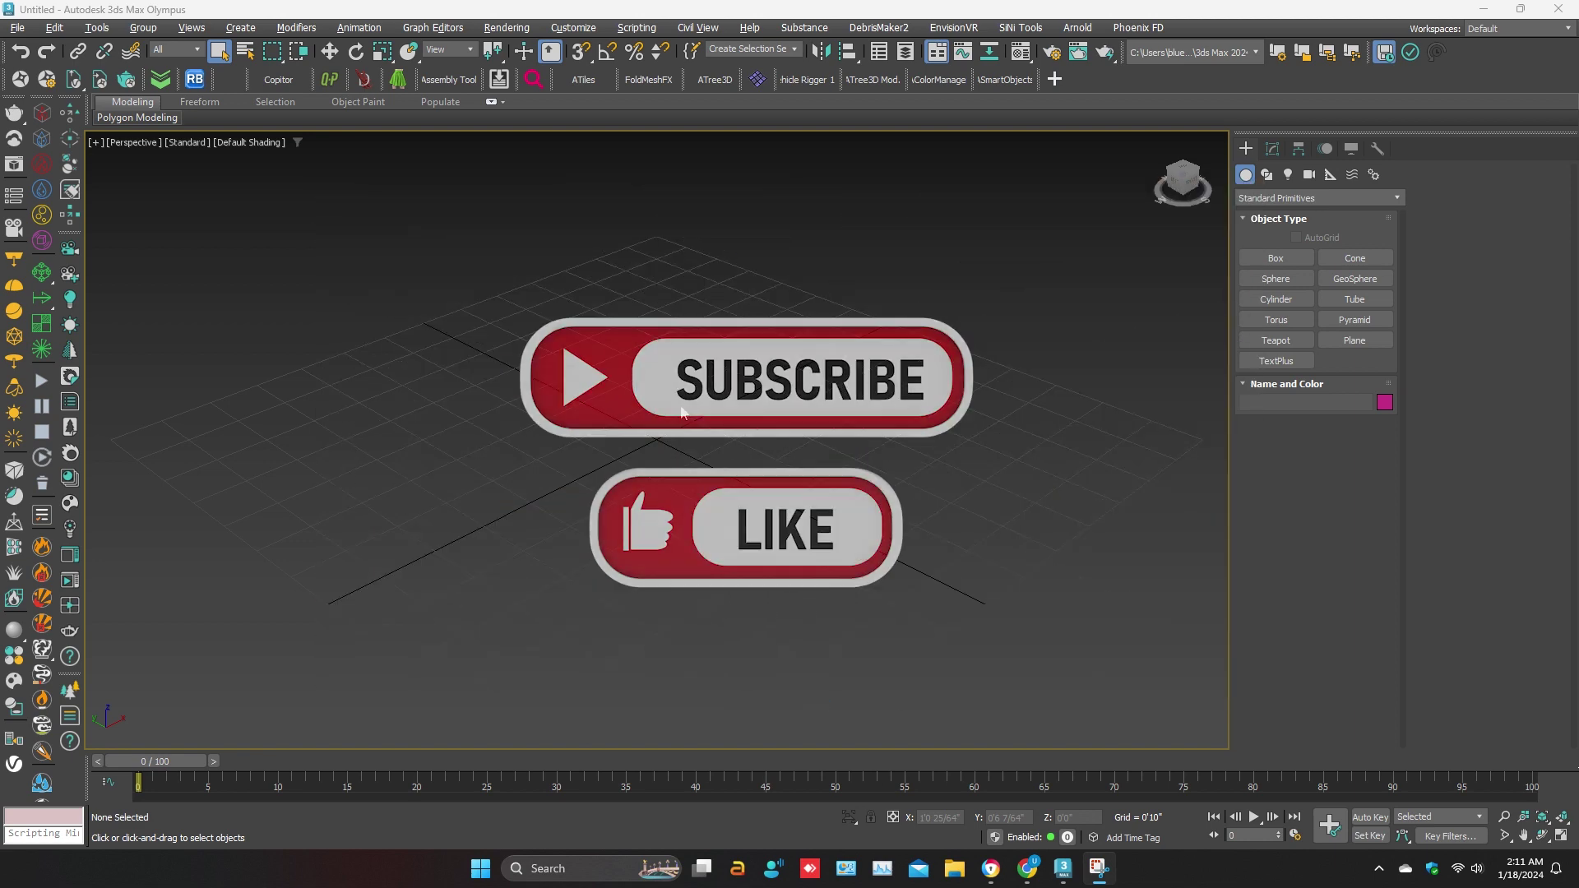
Zoom out and pan the viewport over the empty scene
{"action": "scroll", "coordinate": [682, 413], "scroll_direction": "down", "scroll_amount": 3}
{"action": "middle_click_drag", "start_coordinate": [673, 394], "coordinate": [665, 445]}
Draw a Box from the scene origin in Top view and set its height in Perspective
{"action": "key", "text": "t"}
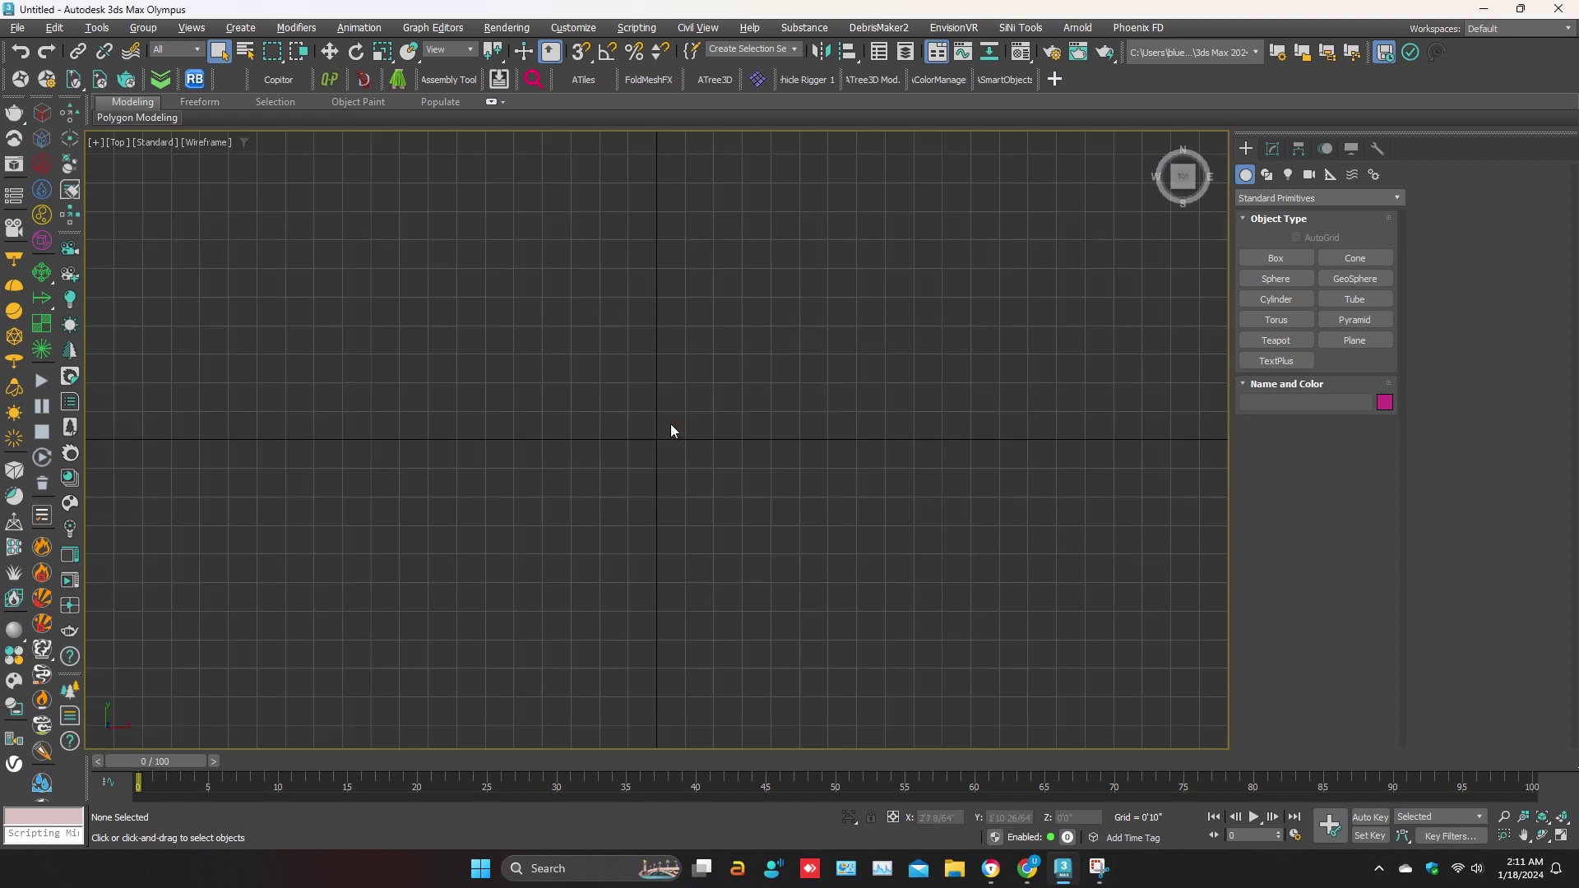
{"action": "scroll", "coordinate": [673, 424], "scroll_direction": "down", "scroll_amount": 3}
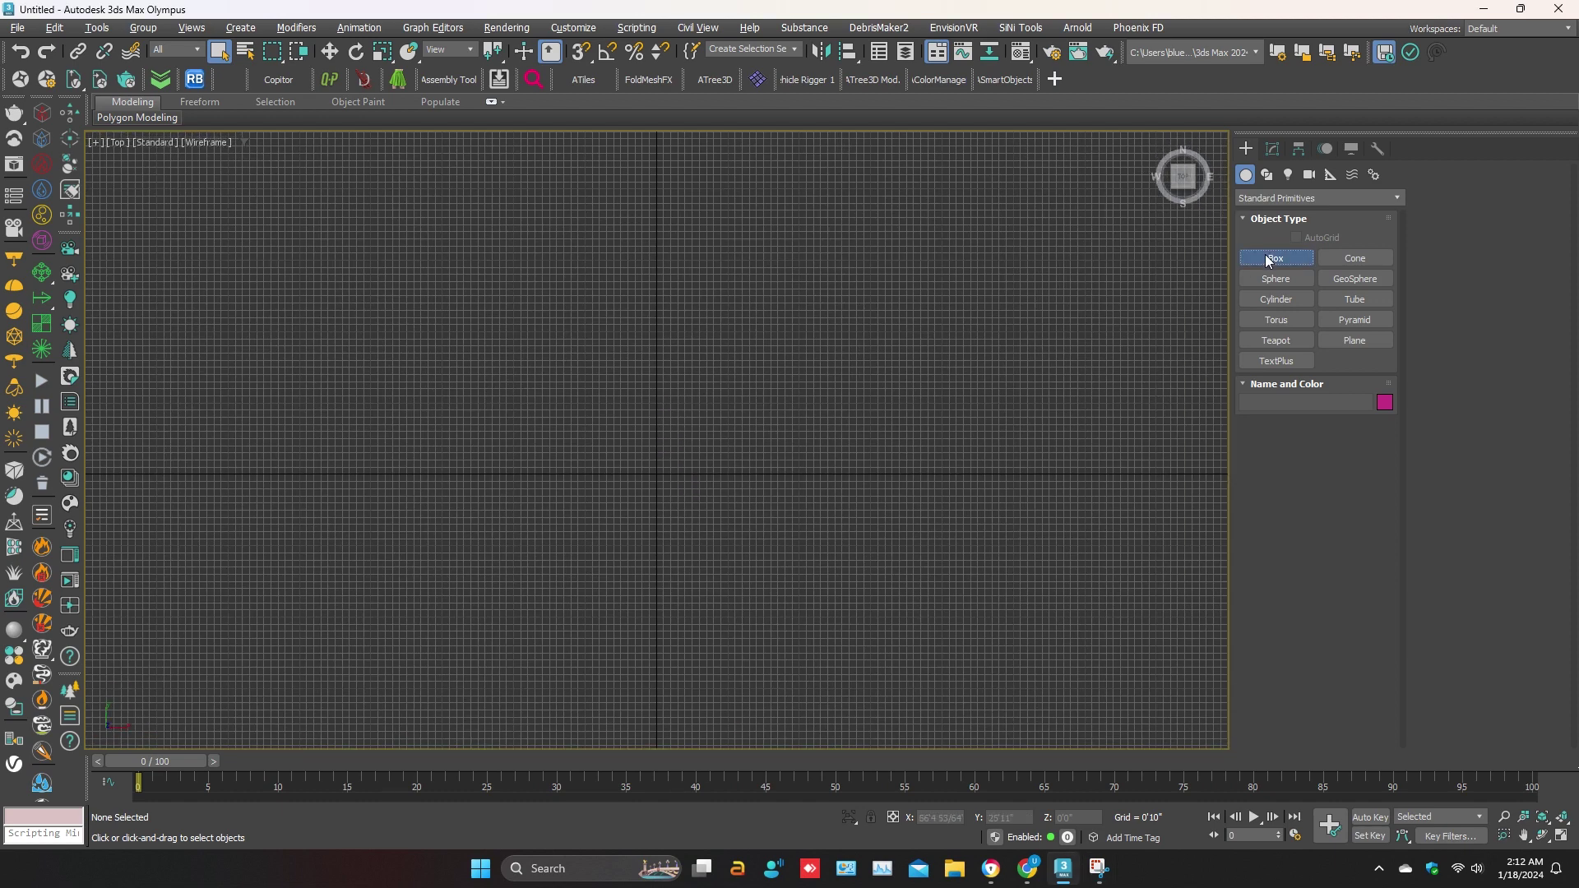
{"action": "left_click", "coordinate": [1276, 258]}
{"action": "mouse_move", "coordinate": [655, 471]}
{"action": "left_mouse_down"}
{"action": "mouse_move", "coordinate": [847, 348]}
{"action": "mouse_move", "coordinate": [793, 370]}
{"action": "left_mouse_up"}
{"action": "key", "text": "p"}
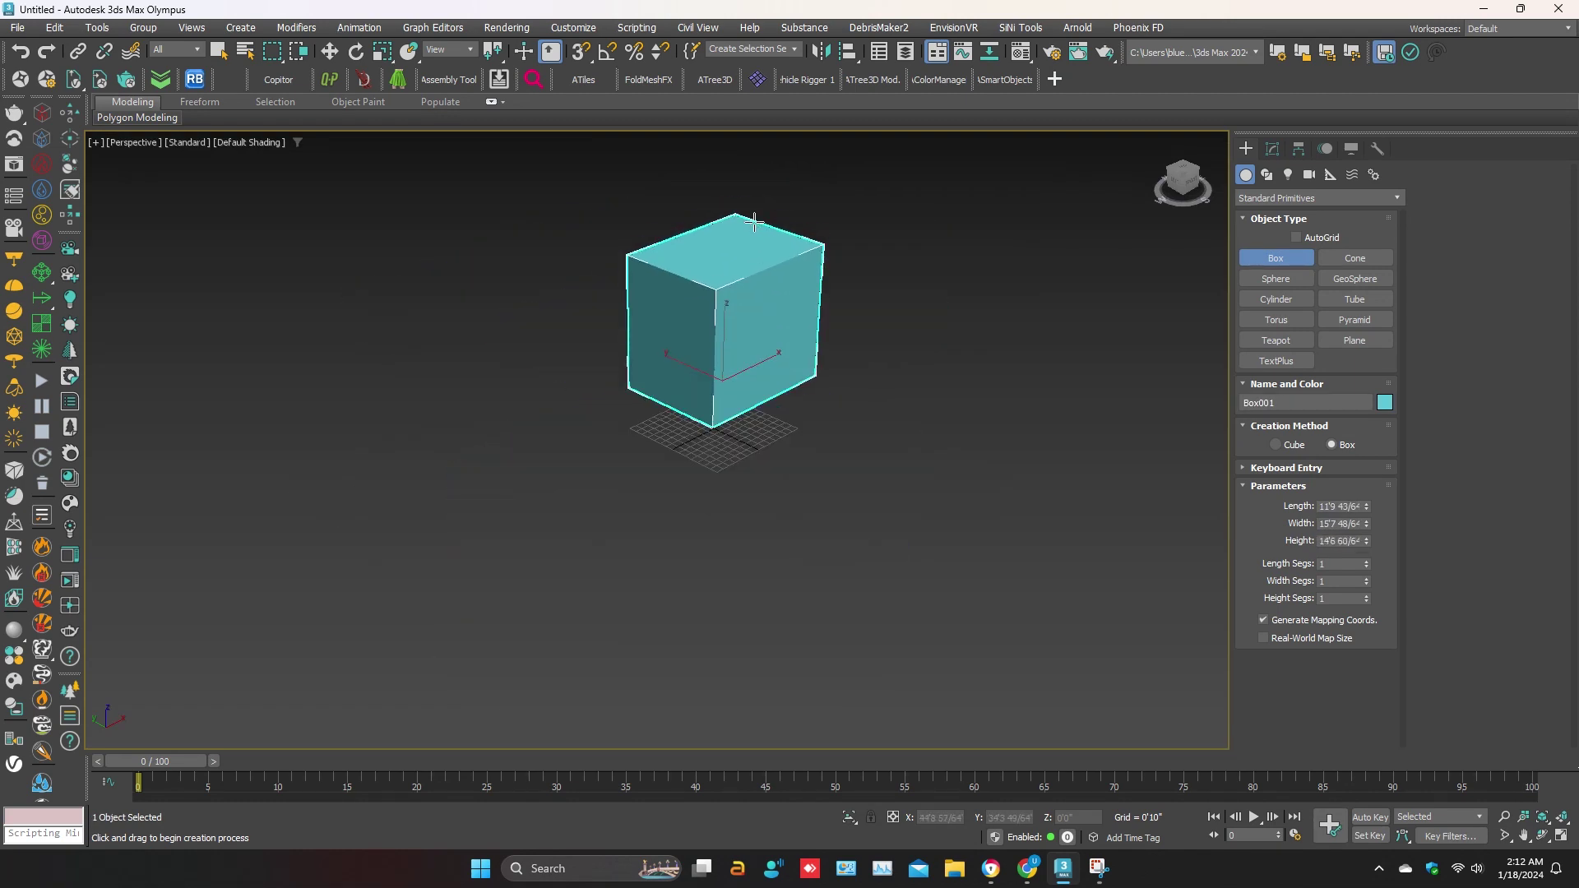
{"action": "left_click", "coordinate": [751, 222]}
Convert the box to Editable Poly and delete its front polygon
{"action": "right_click", "coordinate": [728, 420]}
{"action": "left_click", "coordinate": [970, 679]}
{"action": "key", "text": "4"}
{"action": "left_click", "coordinate": [769, 432]}
{"action": "key", "text": "Delete"}
{"action": "scroll", "coordinate": [756, 436], "scroll_direction": "up", "scroll_amount": 3}
{"action": "right_click", "coordinate": [753, 431]}
{"action": "left_click", "coordinate": [1022, 329]}
{"action": "key", "text": "4"}
Assign the box a CoronaLegacyMtl with a dark diffuse colour of value 56
{"action": "key", "text": "m"}
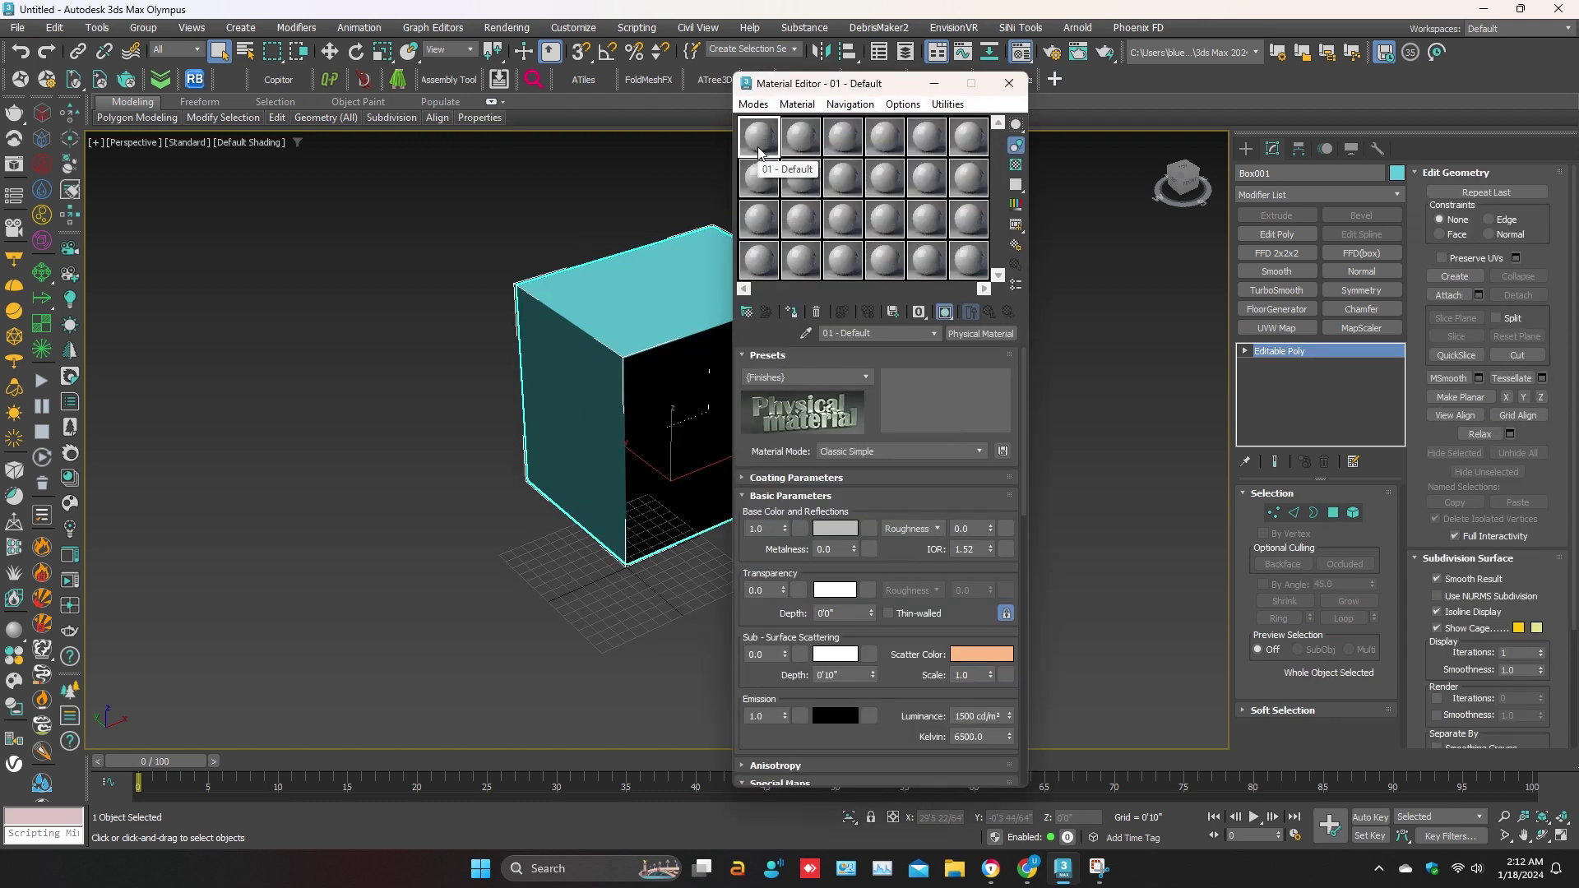
{"action": "left_click", "coordinate": [744, 313]}
{"action": "double_click", "coordinate": [646, 531]}
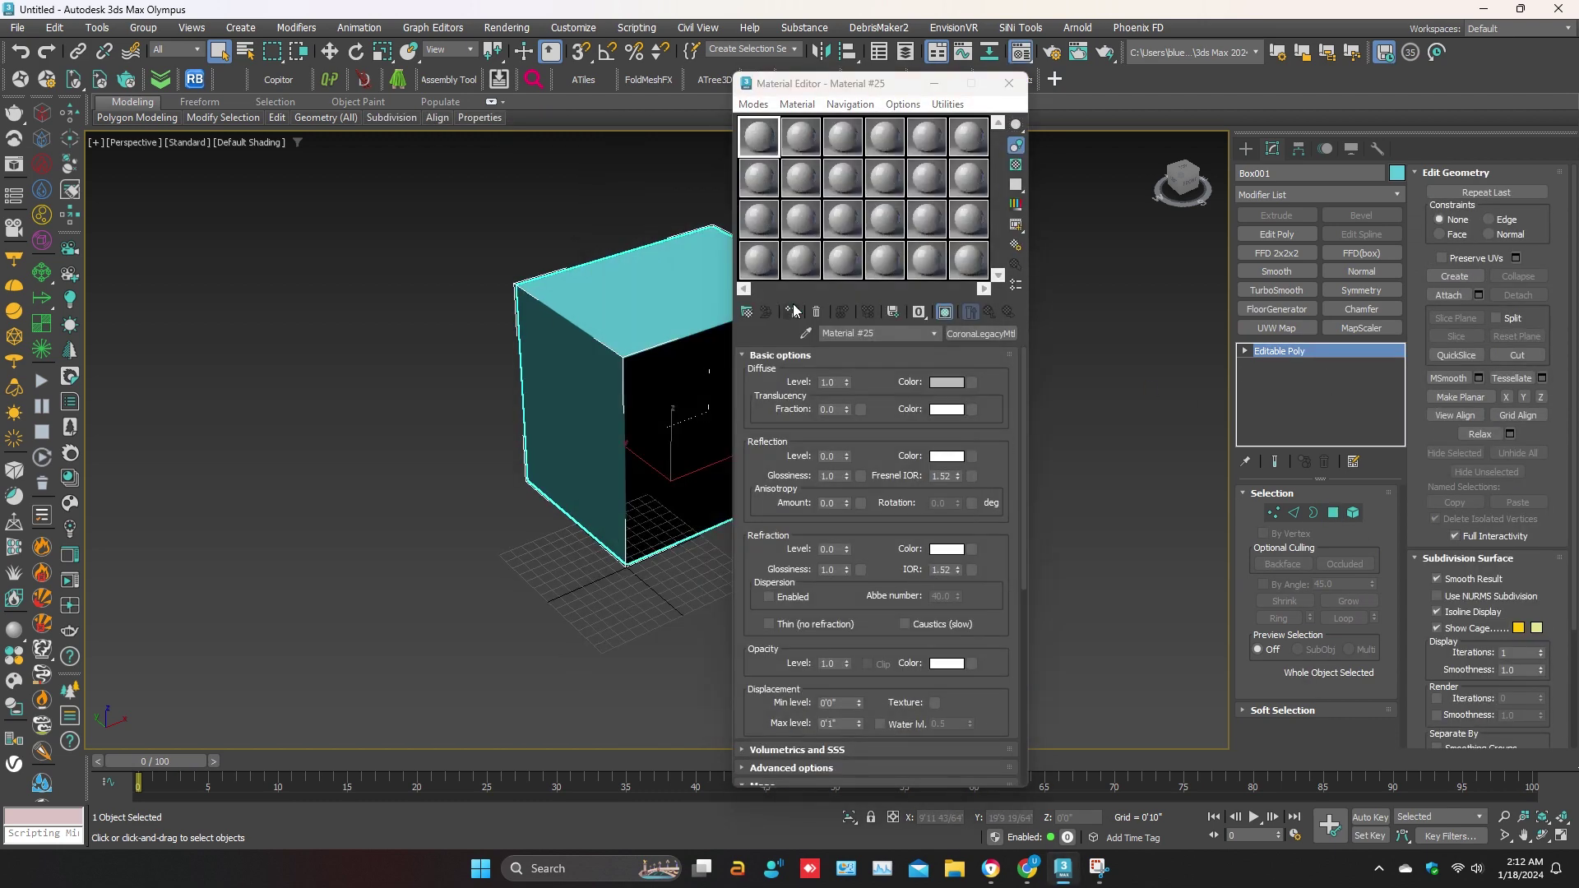
{"action": "left_click", "coordinate": [947, 381]}
{"action": "left_click_drag", "start_coordinate": [774, 298], "coordinate": [722, 311]}
{"action": "left_click", "coordinate": [857, 349]}
{"action": "left_click", "coordinate": [1008, 83]}
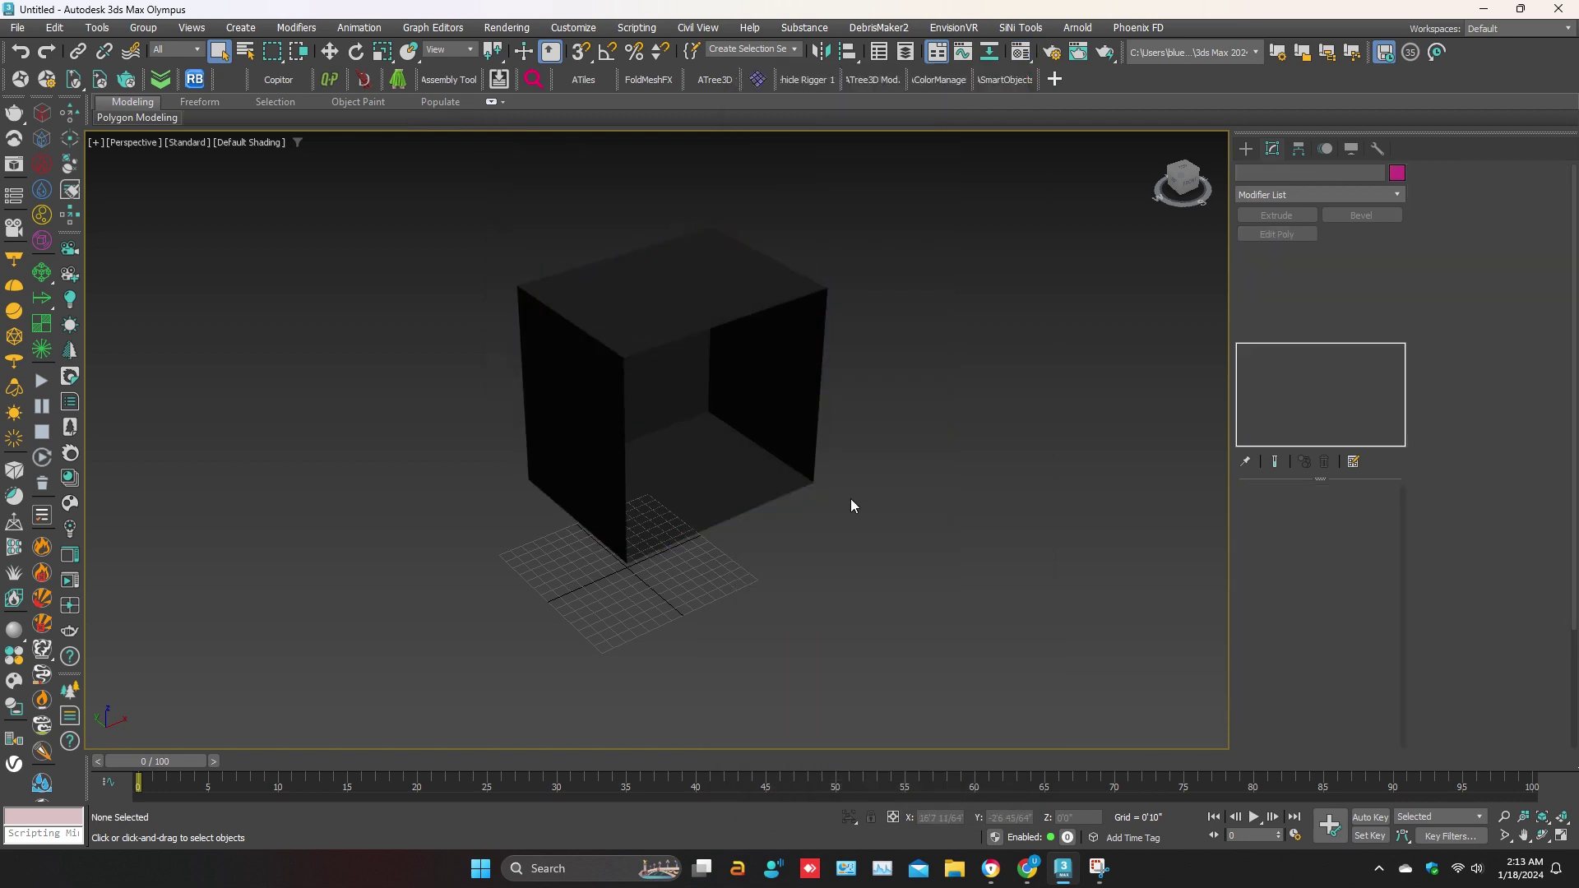
{"action": "key", "text": "t"}
{"action": "scroll", "coordinate": [741, 468], "scroll_direction": "down", "scroll_amount": 2}
Place a CoronaCam below the box aimed into its open side and dolly it back
{"action": "left_click", "coordinate": [1246, 149]}
{"action": "left_click", "coordinate": [1309, 175]}
{"action": "left_click", "coordinate": [1356, 279]}
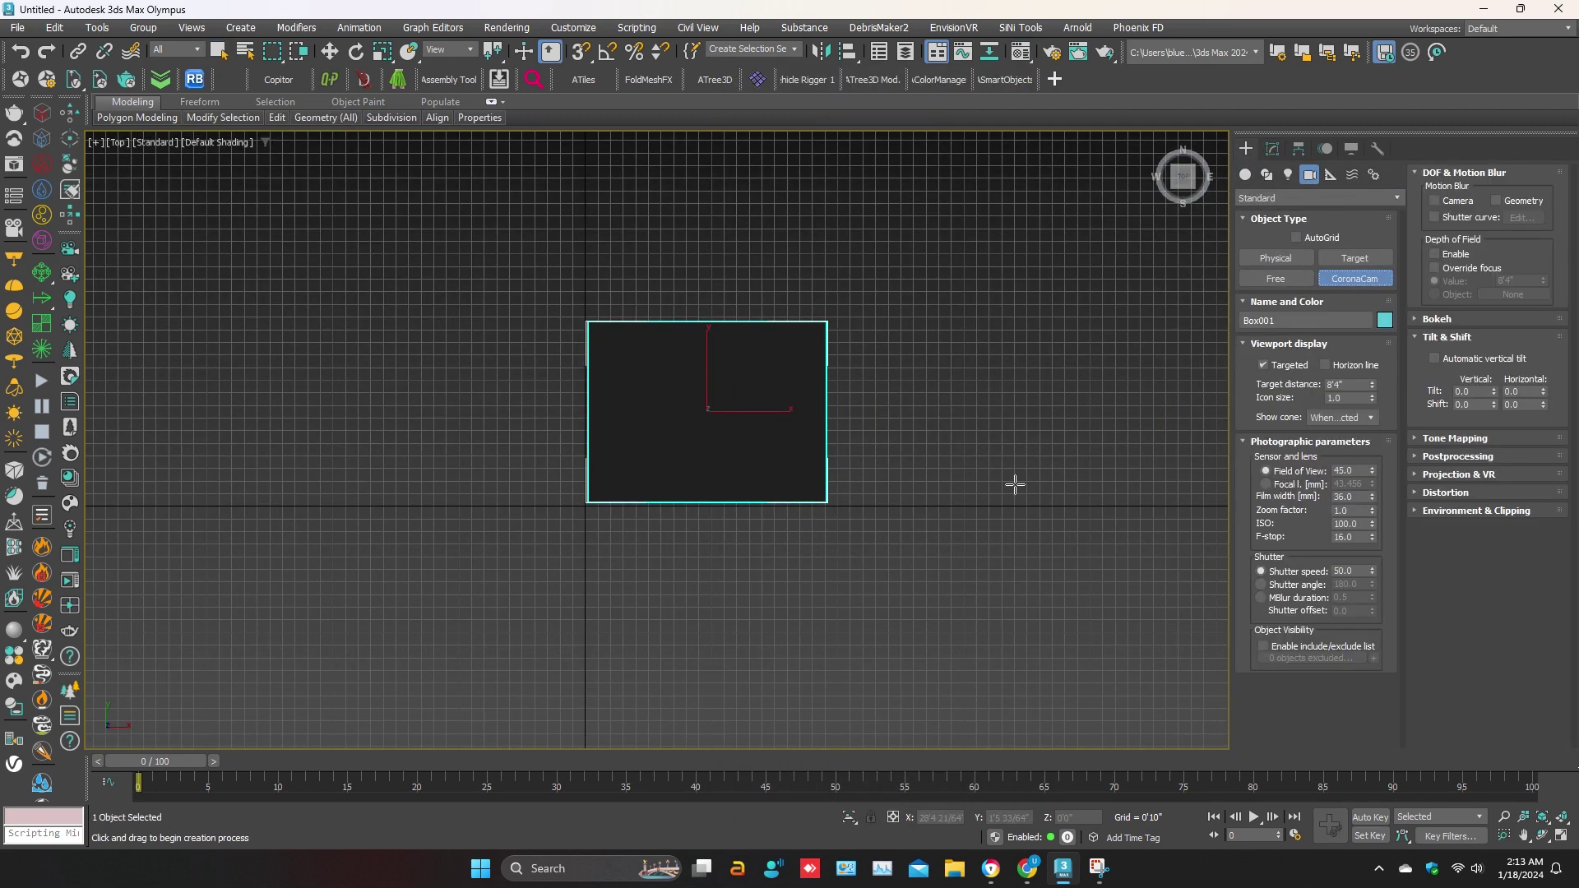
{"action": "left_click_drag", "start_coordinate": [708, 701], "coordinate": [708, 449]}
{"action": "right_click", "coordinate": [705, 459]}
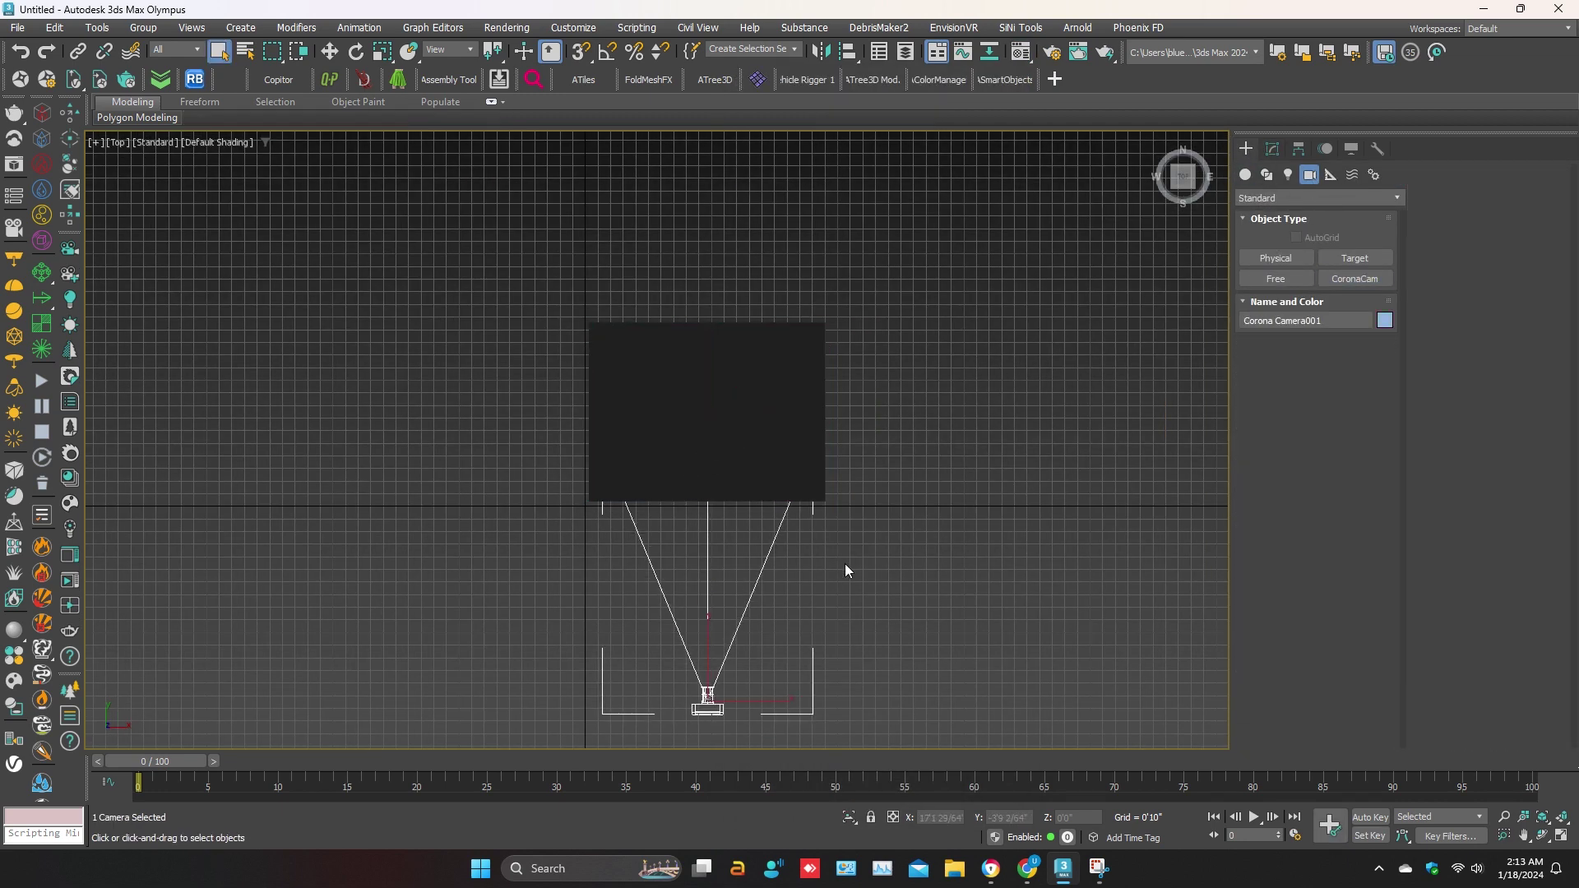
{"action": "key", "text": "c"}
{"action": "left_click", "coordinate": [1505, 817]}
{"action": "left_click_drag", "start_coordinate": [650, 492], "coordinate": [646, 574]}
{"action": "middle_click_drag", "start_coordinate": [647, 574], "coordinate": [649, 583]}
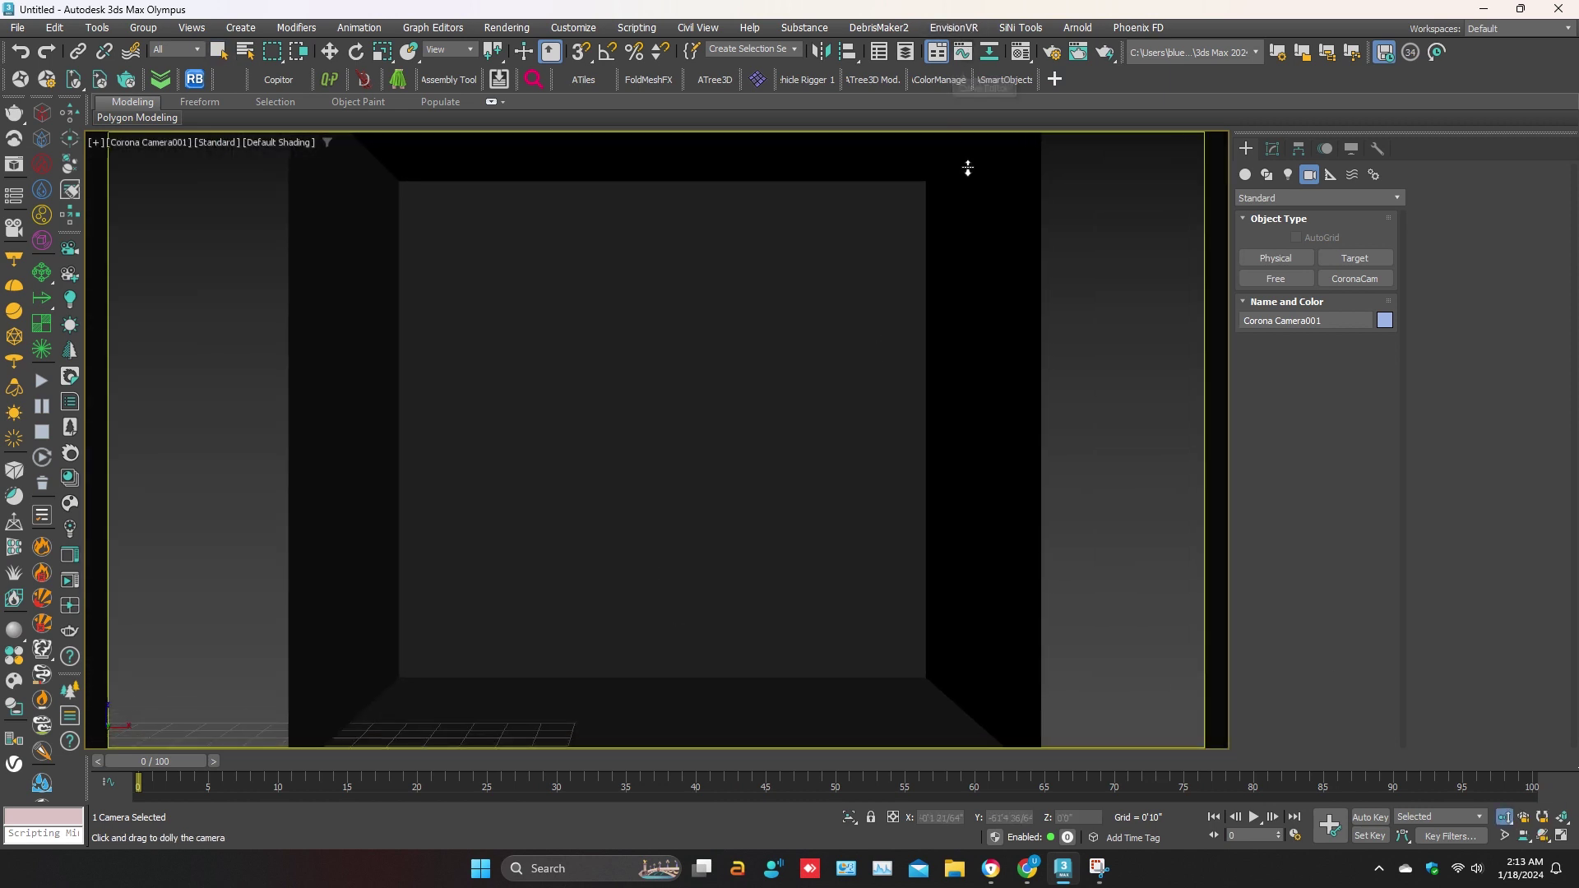
Set the Render Setup output size to Custom 800 × 800 with locked aspect
{"action": "left_click", "coordinate": [1052, 52]}
{"action": "left_click", "coordinate": [1177, 423]}
{"action": "left_click", "coordinate": [1169, 436]}
{"action": "double_click", "coordinate": [1202, 444]}
{"action": "type", "text": "8"}
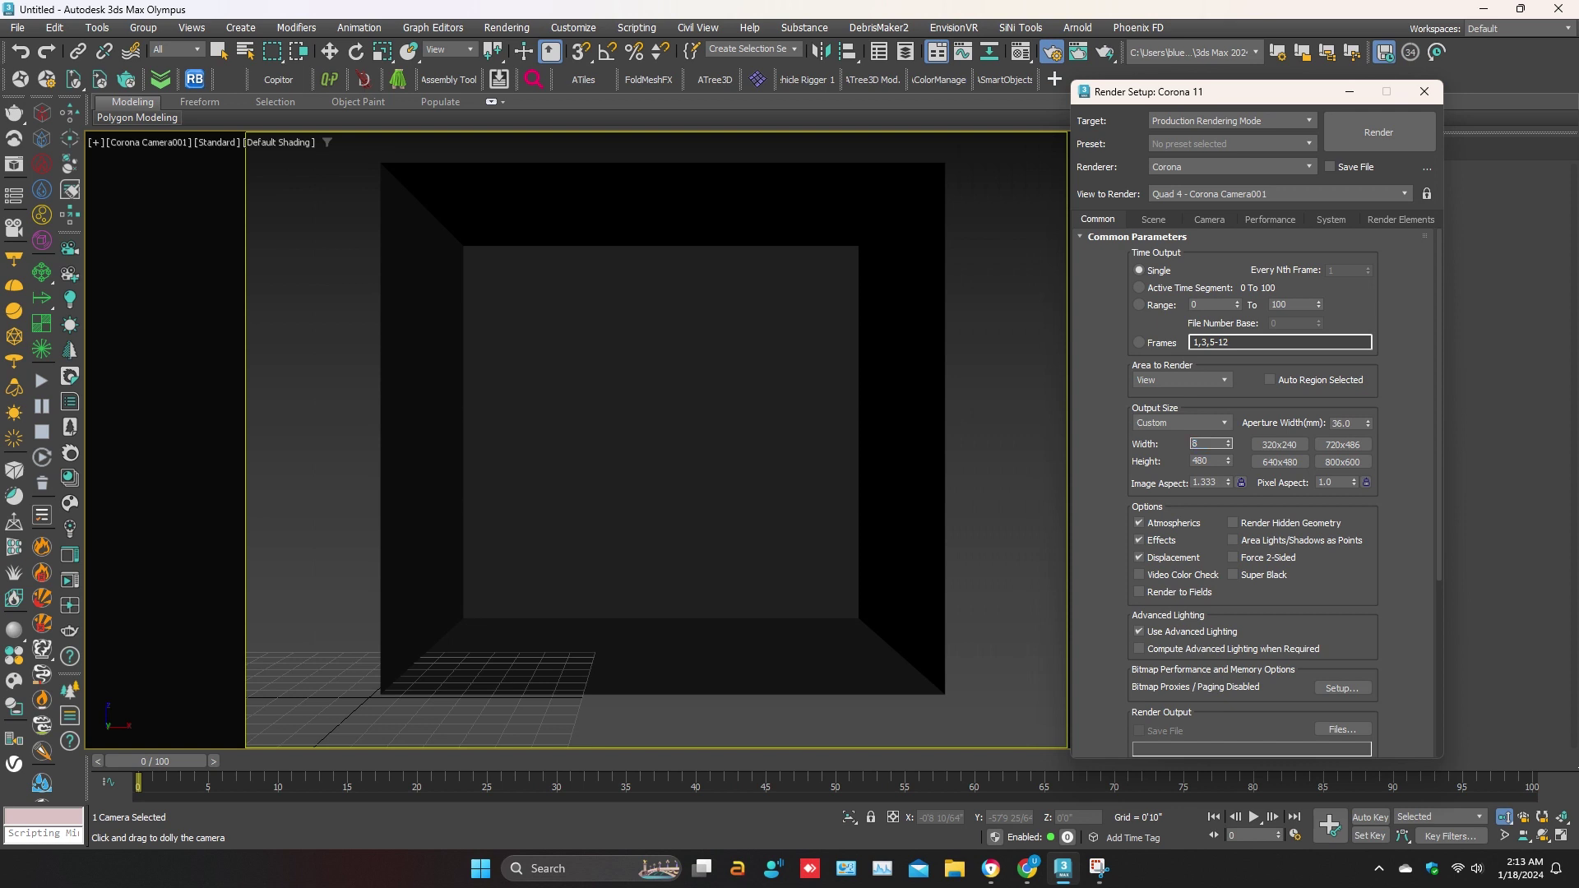
{"action": "type", "text": "22"}
{"action": "key", "text": "Tab"}
{"action": "type", "text": "822"}
{"action": "key", "text": "Return"}
{"action": "left_click", "coordinate": [1241, 482]}
{"action": "left_click_drag", "start_coordinate": [1215, 444], "coordinate": [1054, 452]}
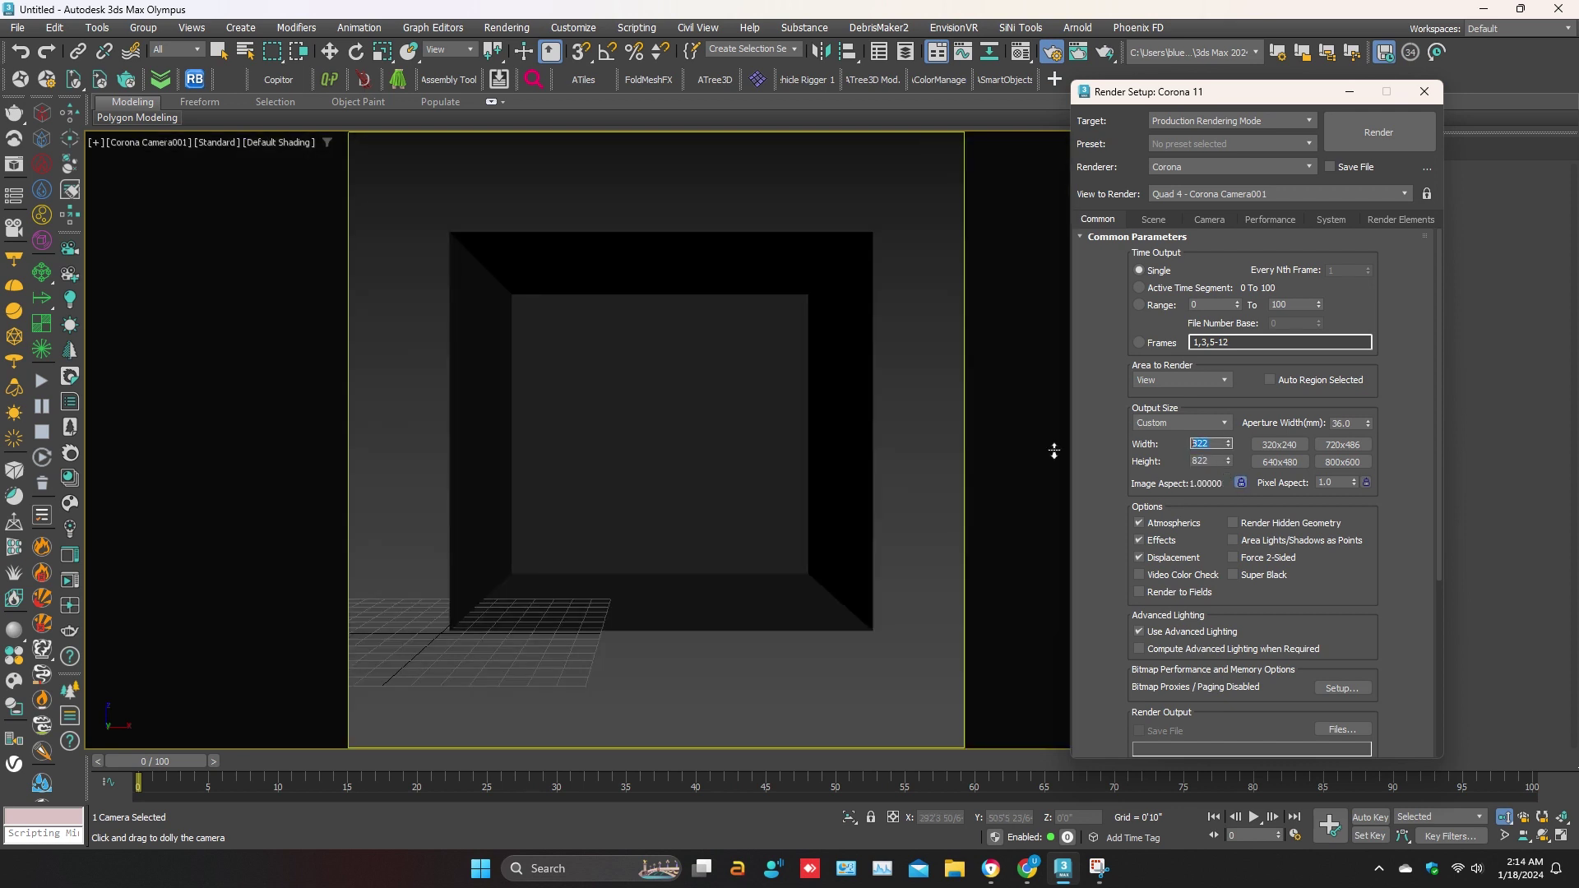
Move the camera in so the room fills the frame, then maximize the Top view
{"action": "left_click_drag", "start_coordinate": [672, 344], "coordinate": [698, 427]}
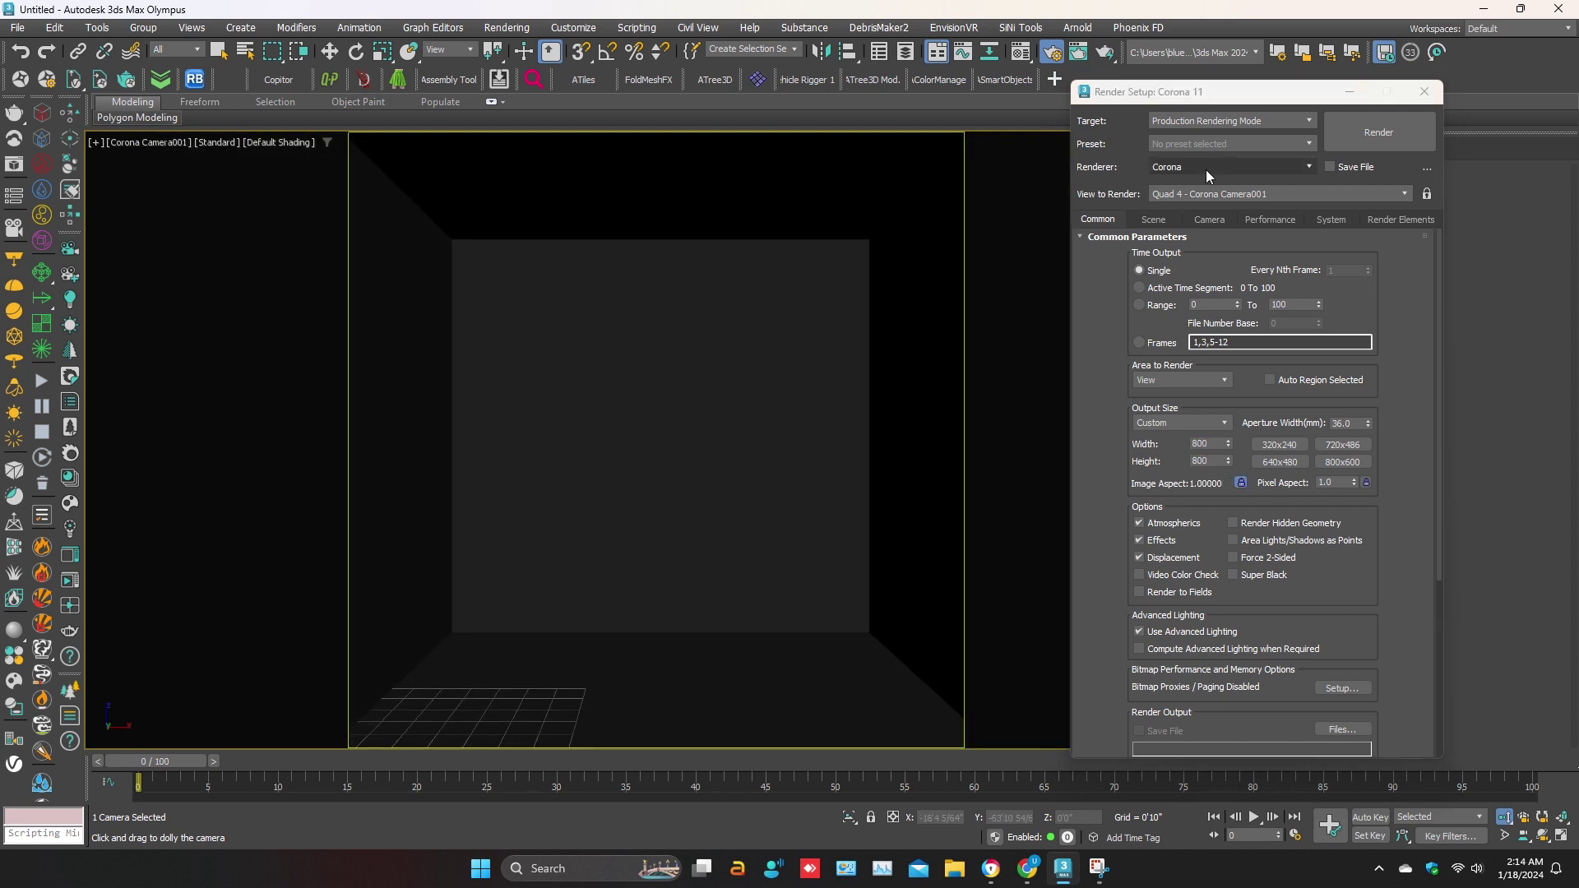
{"action": "left_click", "coordinate": [1424, 92]}
{"action": "key", "text": "alt+w"}
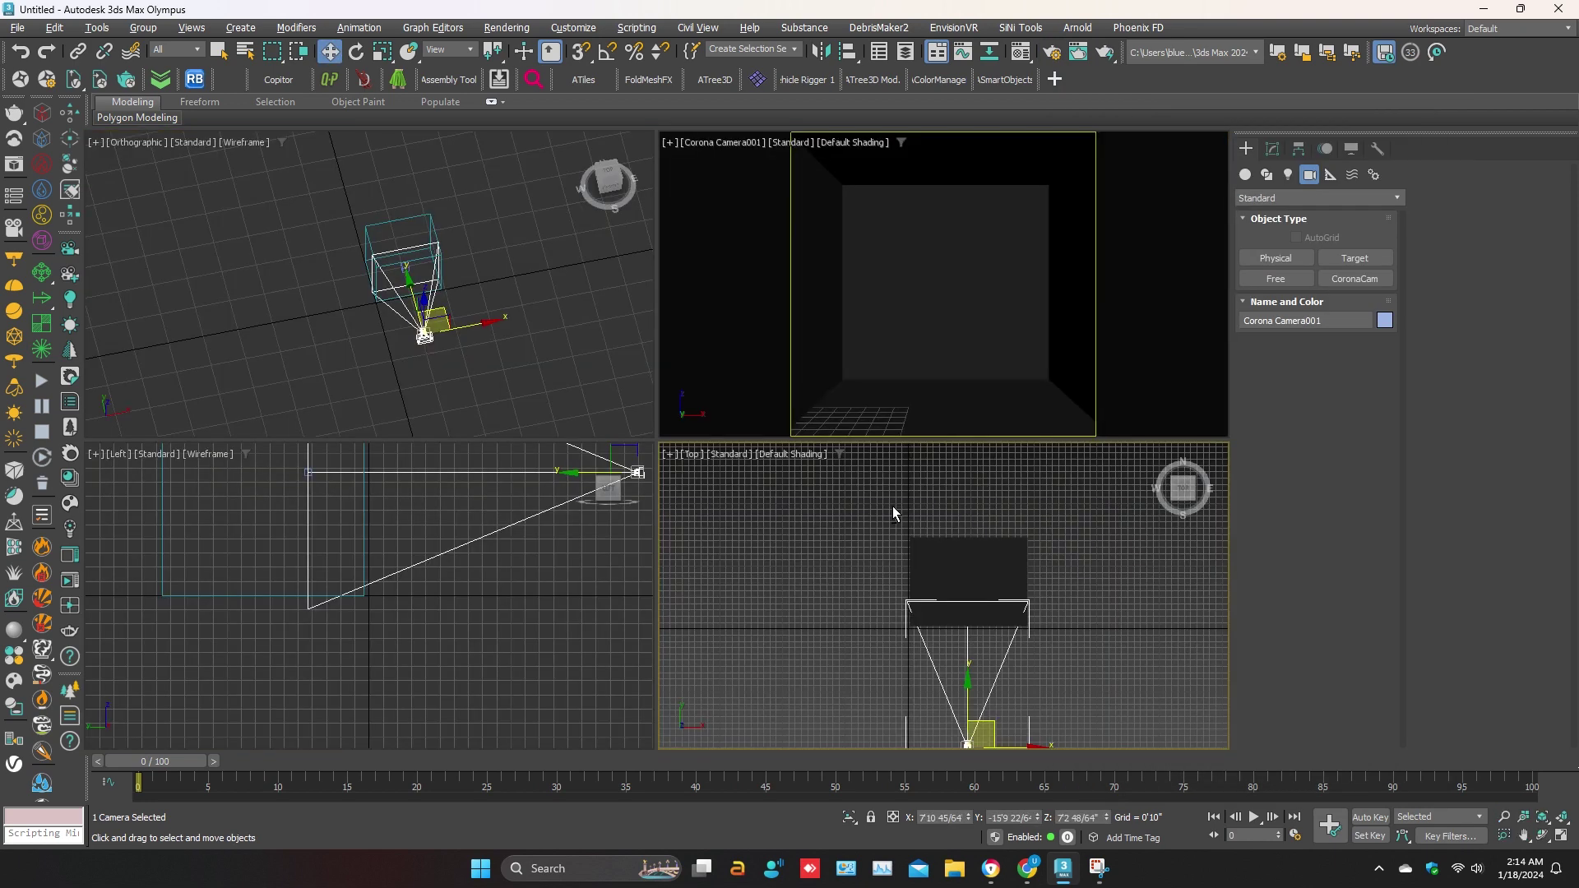
{"action": "left_click", "coordinate": [1052, 51]}
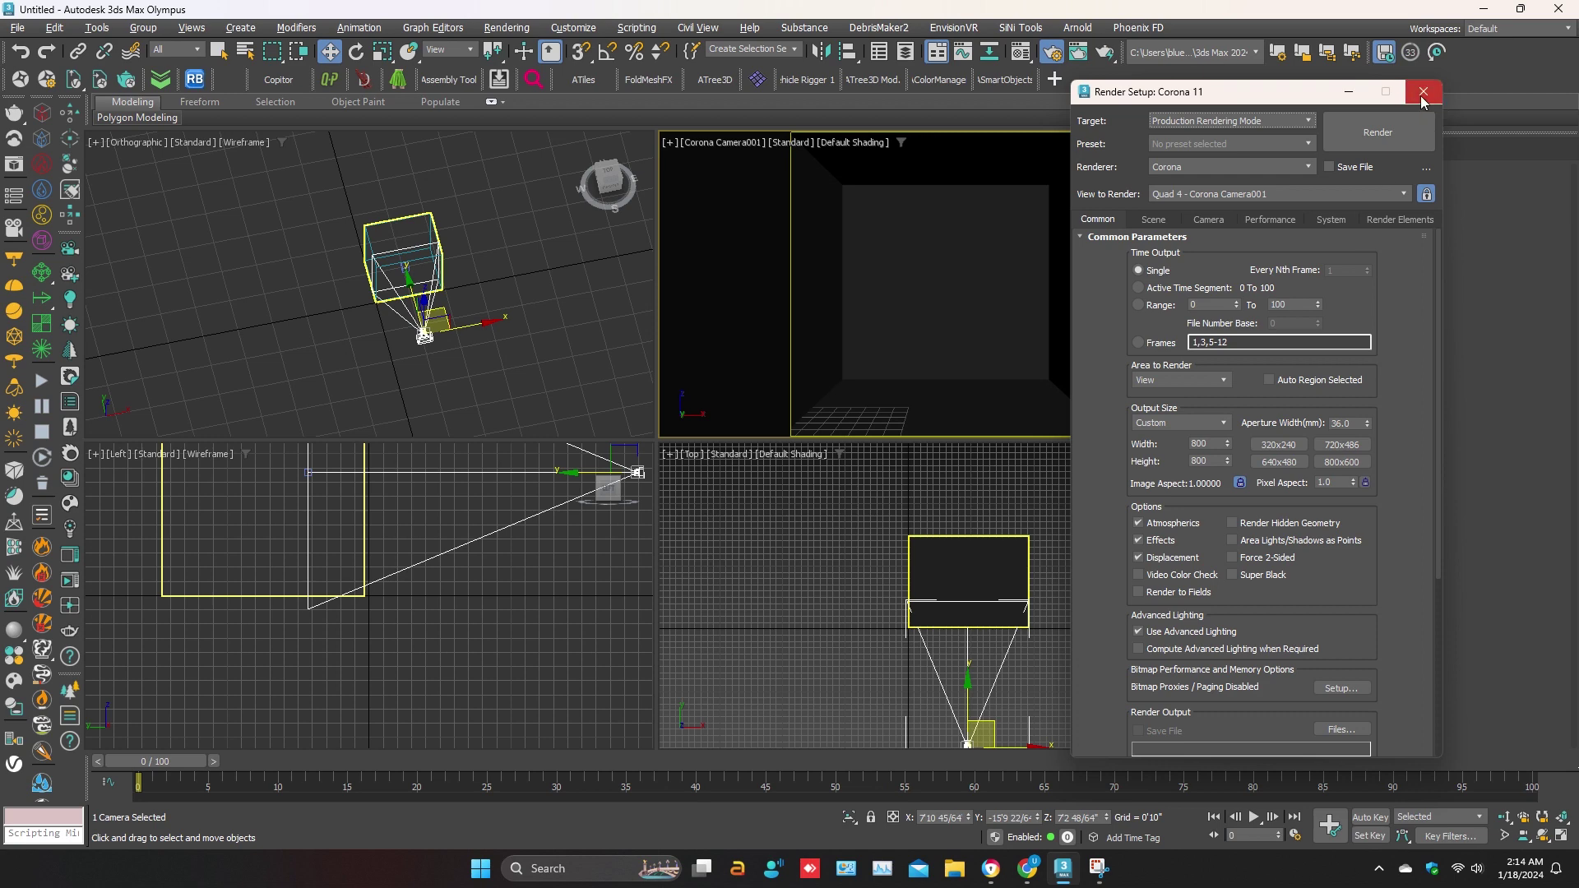
{"action": "left_click", "coordinate": [1423, 98]}
{"action": "right_click", "coordinate": [1058, 559]}
{"action": "key", "text": "alt+w"}
{"action": "left_click", "coordinate": [861, 538]}
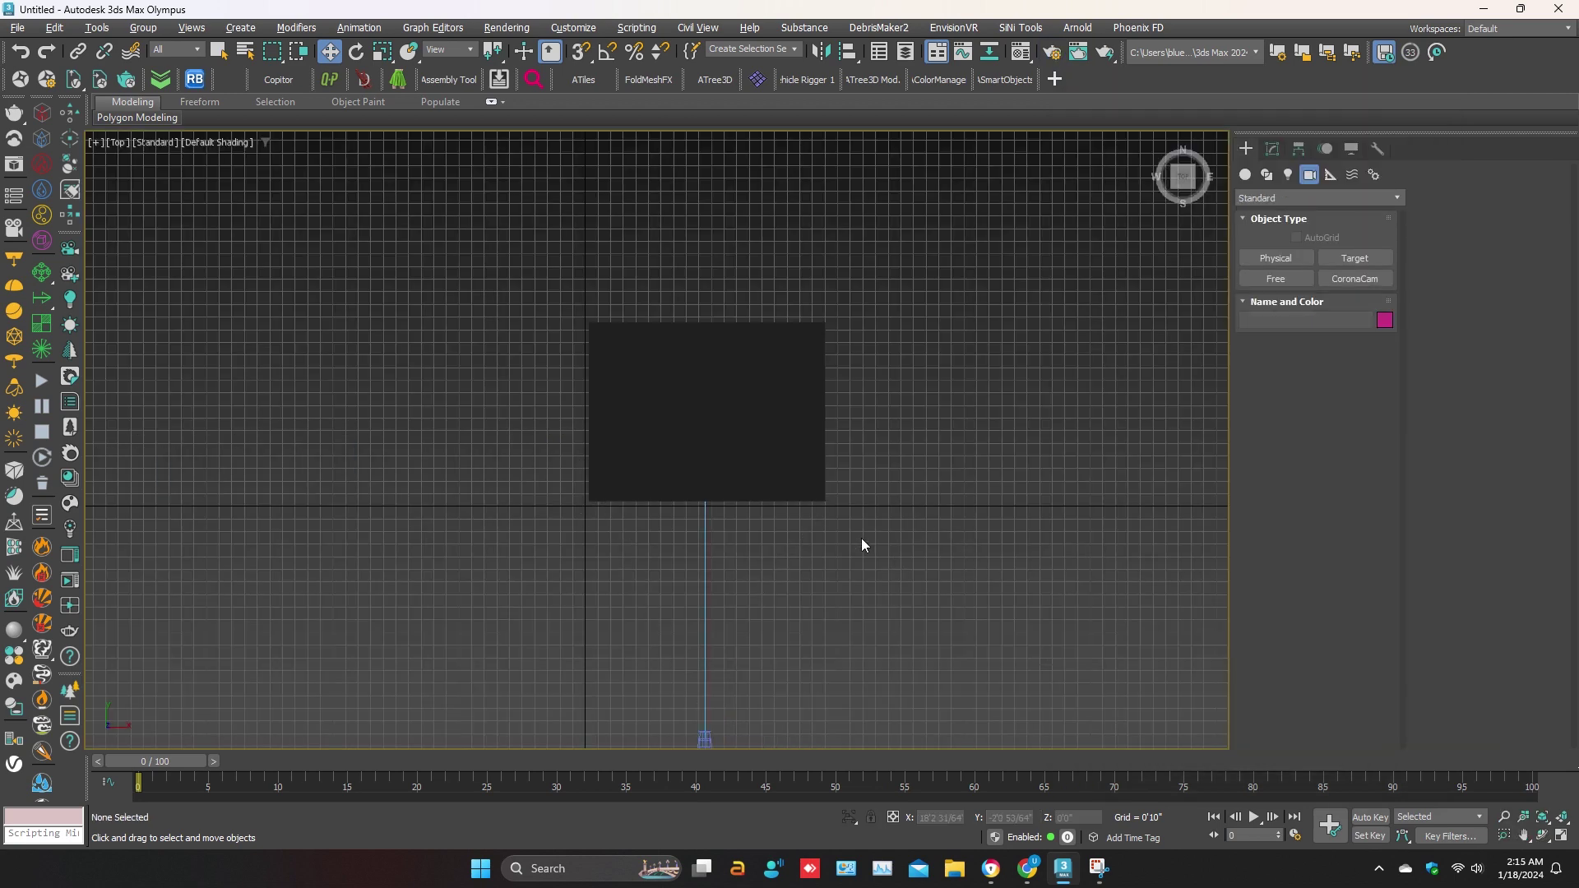
Hide the grid and draw a Corona sphere light near the room's centre in Top view
{"action": "key", "text": "F3"}
{"action": "key", "text": "g"}
{"action": "scroll", "coordinate": [689, 381], "scroll_direction": "up", "scroll_amount": 3}
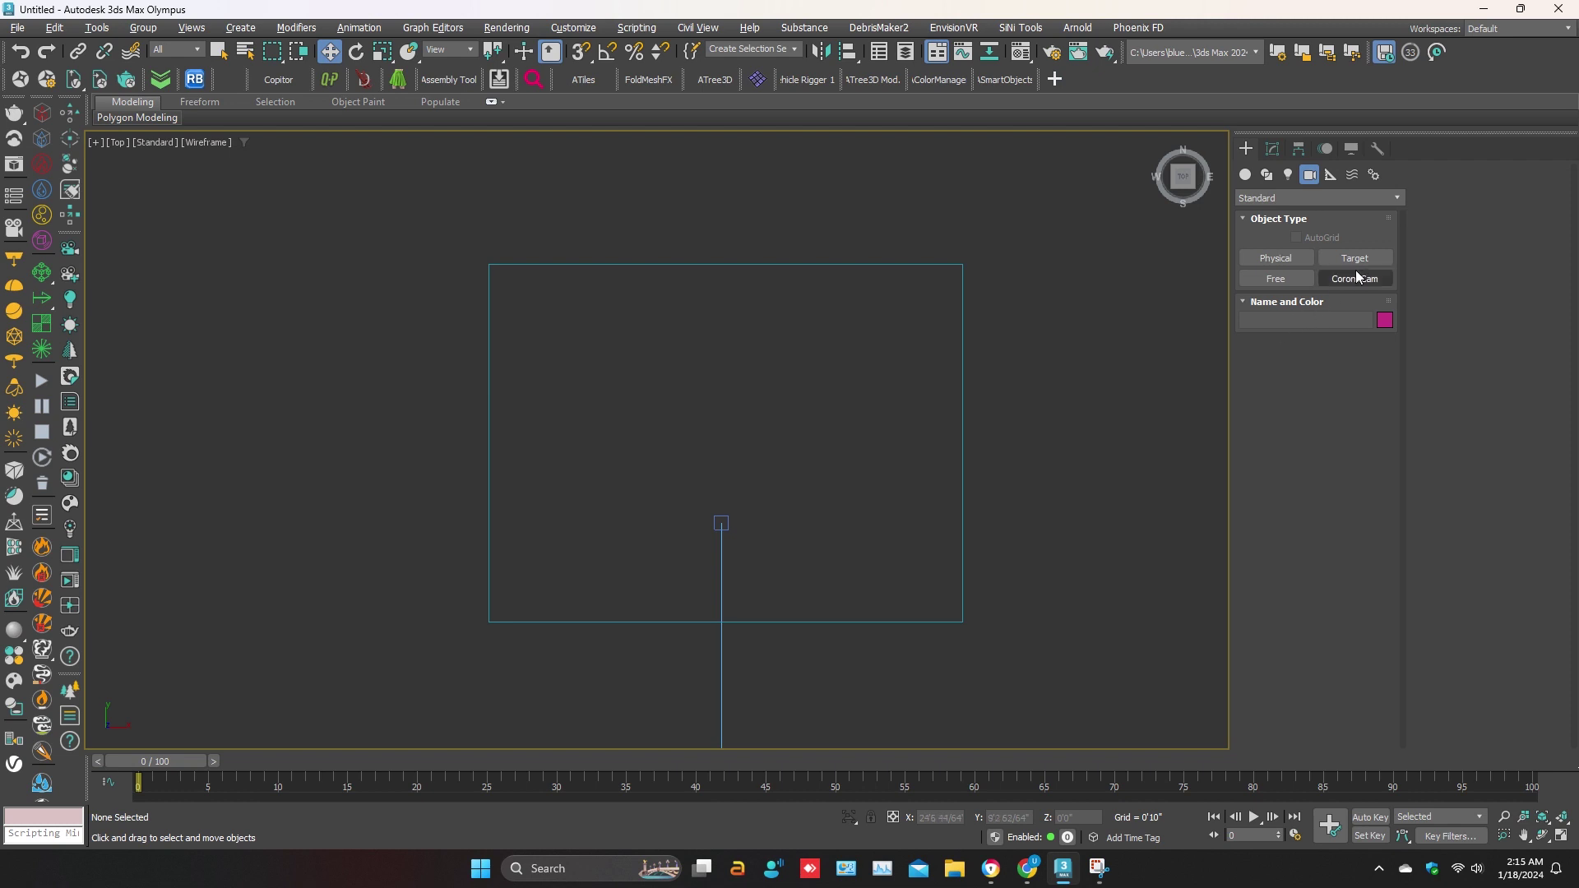
{"action": "left_click", "coordinate": [1289, 175]}
{"action": "left_click", "coordinate": [1287, 198]}
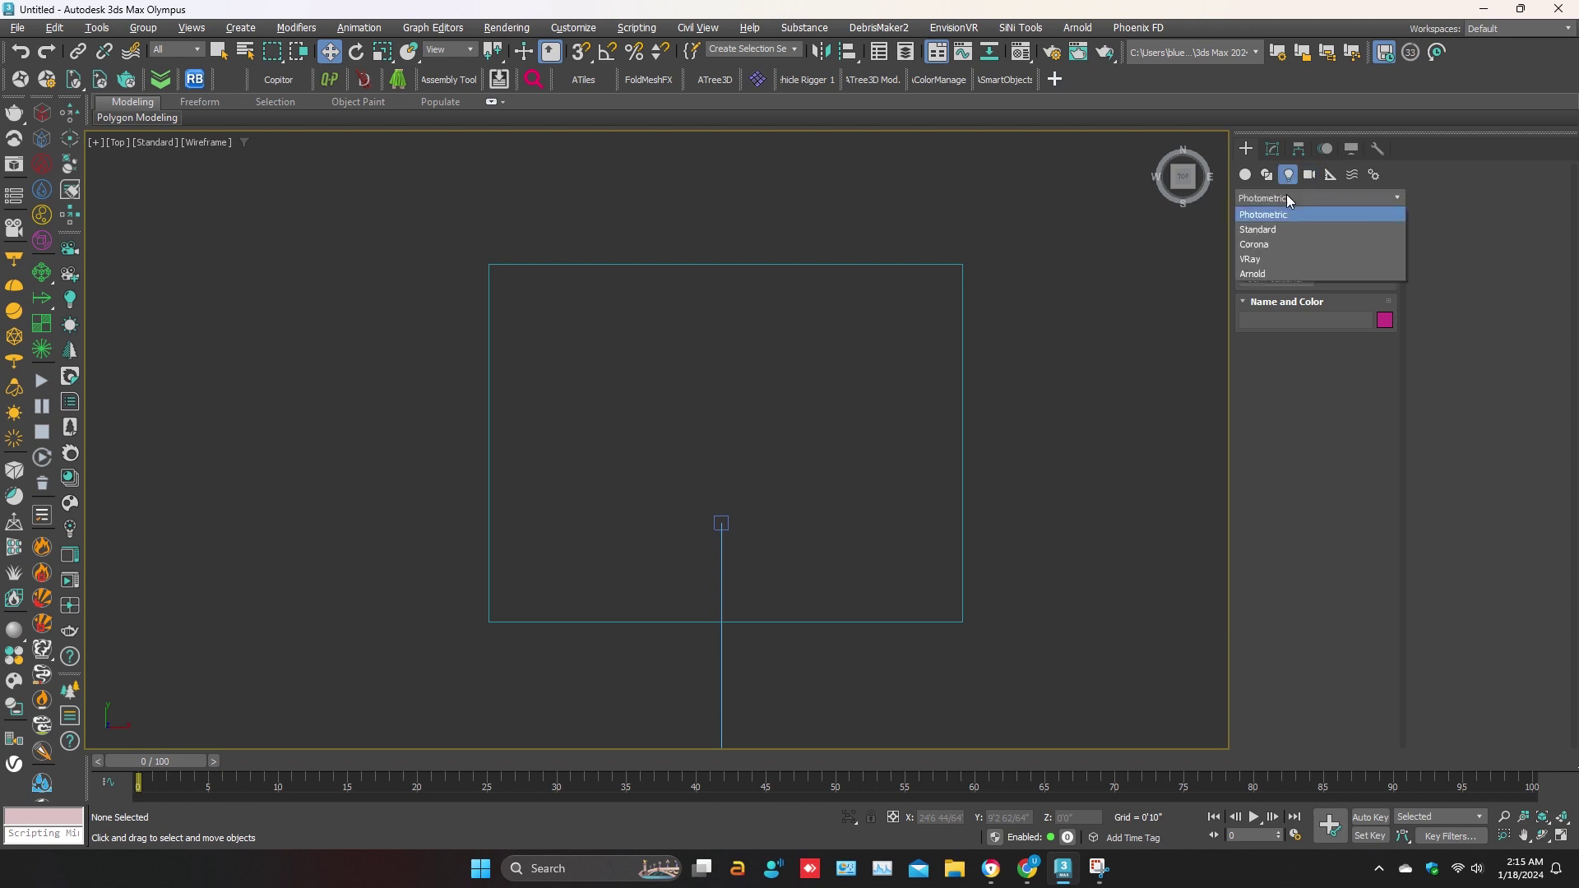
{"action": "left_click", "coordinate": [1272, 241]}
{"action": "left_click", "coordinate": [1362, 259]}
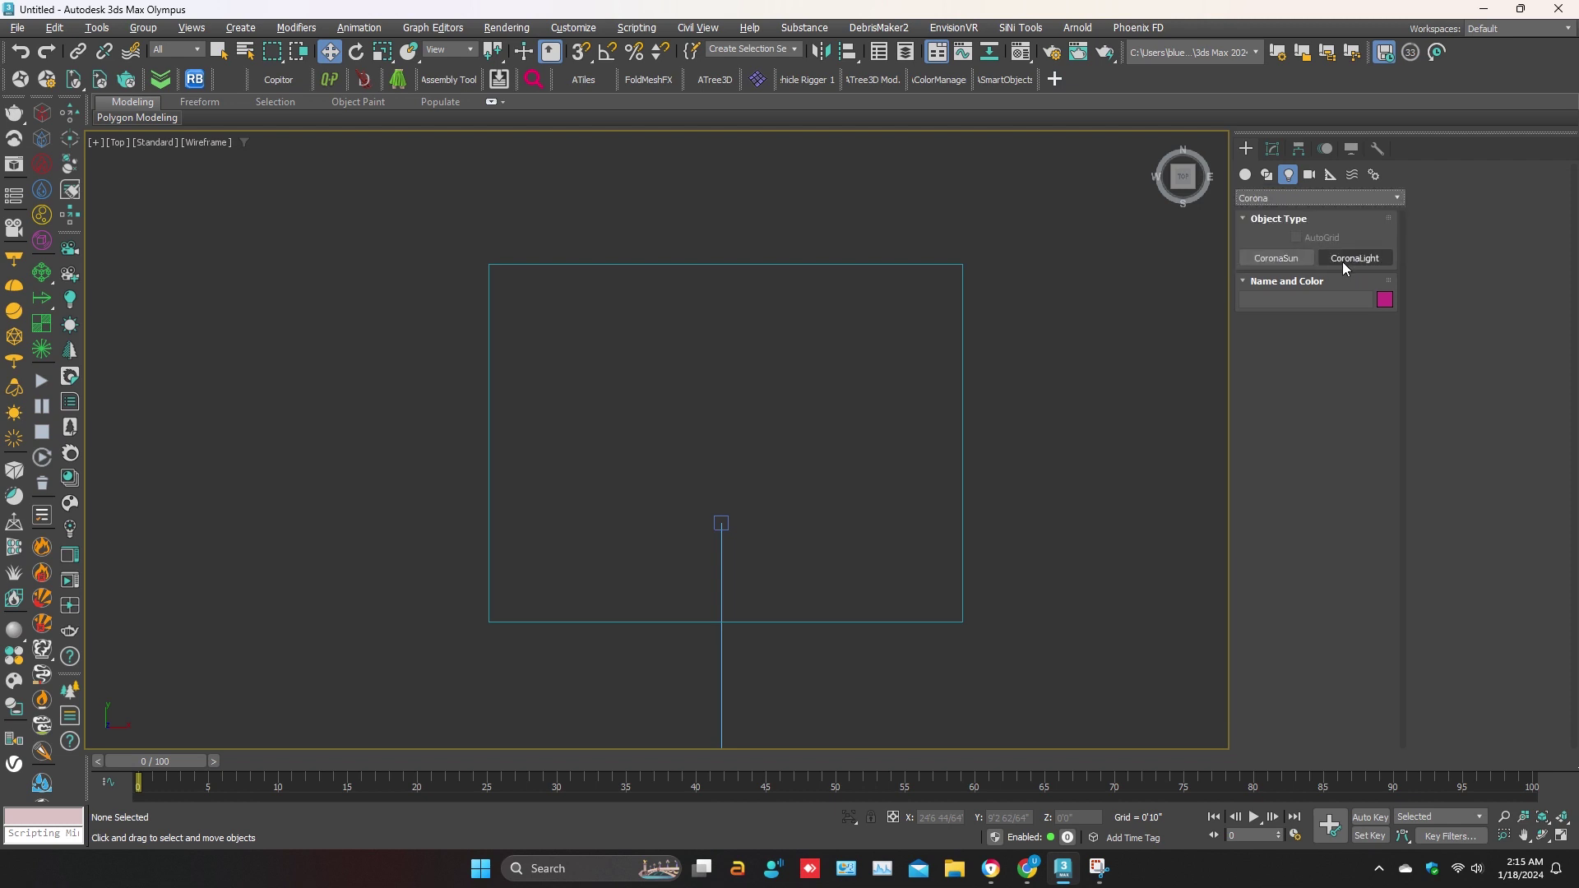
{"action": "left_click", "coordinate": [1343, 261]}
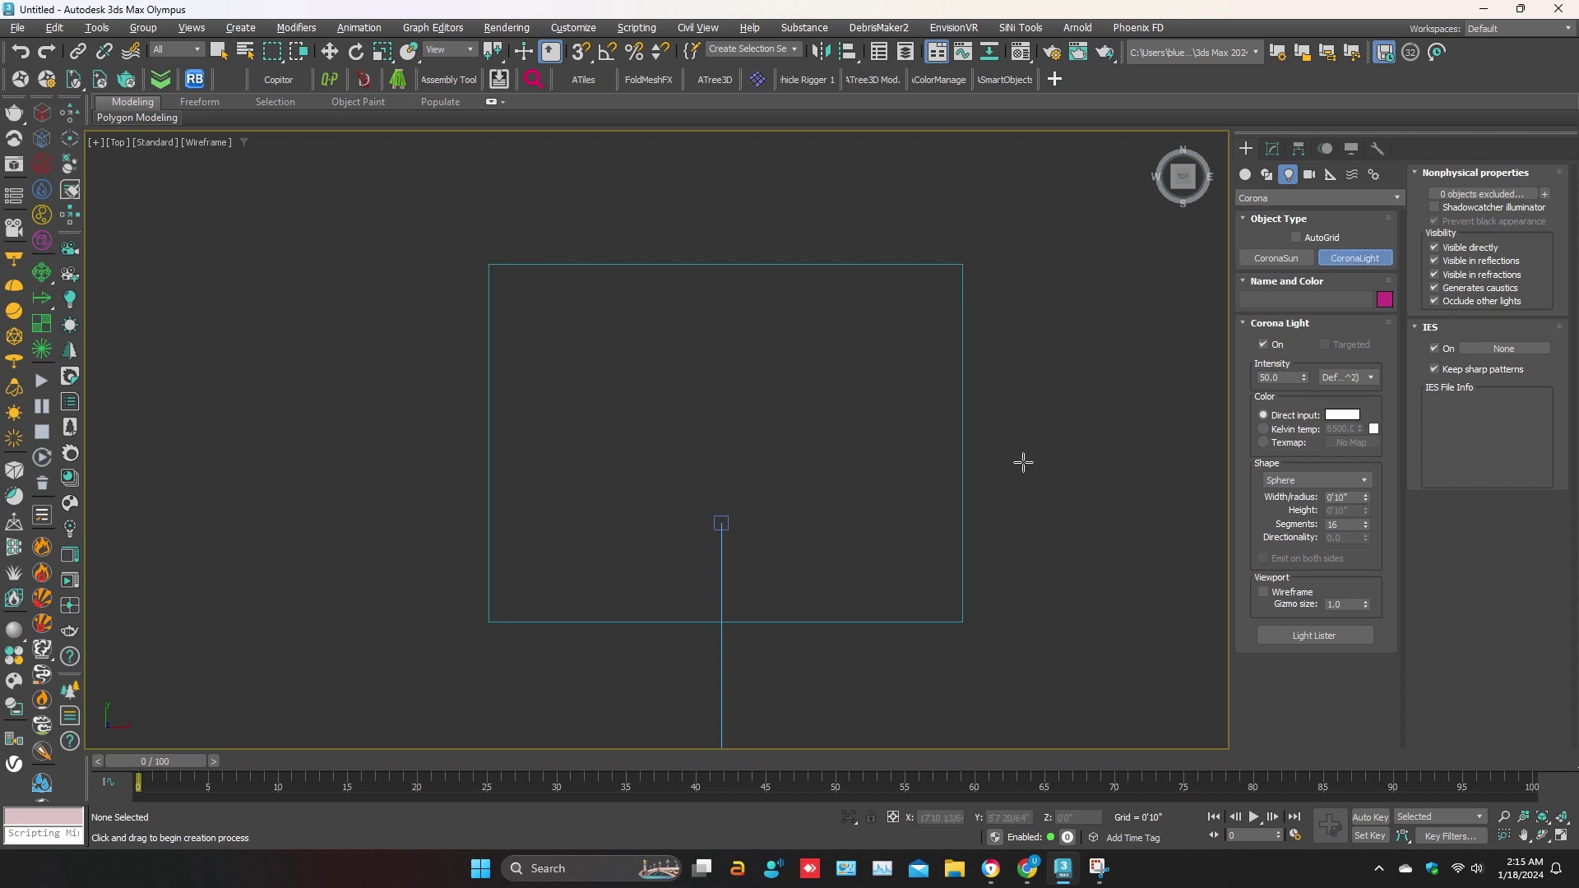
{"action": "mouse_move", "coordinate": [715, 426]}
{"action": "left_mouse_down"}
{"action": "mouse_move", "coordinate": [737, 460]}
{"action": "mouse_move", "coordinate": [769, 426]}
{"action": "left_mouse_up"}
Move the light up near the room's ceiling in the shaded Perspective view
{"action": "key", "text": "w"}
{"action": "key", "text": "p"}
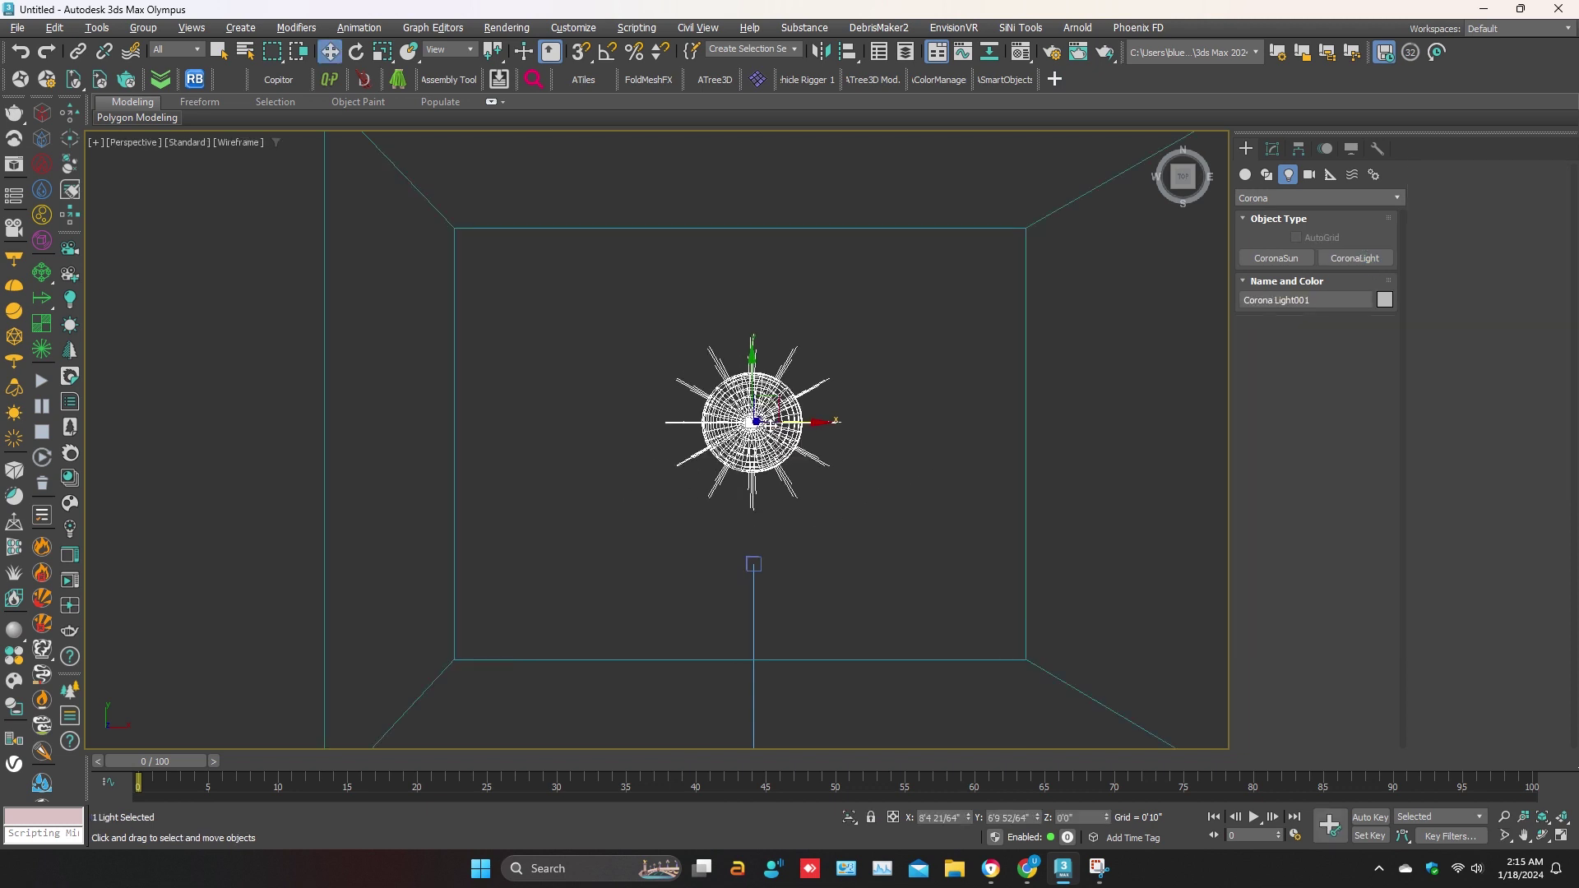
{"action": "key", "text": "F3"}
{"action": "scroll", "coordinate": [769, 426], "scroll_direction": "down", "scroll_amount": 5}
{"action": "middle_click_drag", "start_coordinate": [769, 426], "coordinate": [775, 333], "text": "alt"}
{"action": "scroll", "coordinate": [749, 484], "scroll_direction": "up", "scroll_amount": 3}
{"action": "middle_click_drag", "start_coordinate": [776, 333], "coordinate": [731, 584]}
{"action": "left_click_drag", "start_coordinate": [732, 584], "coordinate": [730, 437]}
{"action": "scroll", "coordinate": [731, 437], "scroll_direction": "up", "scroll_amount": 3}
{"action": "middle_click_drag", "start_coordinate": [730, 436], "coordinate": [767, 424]}
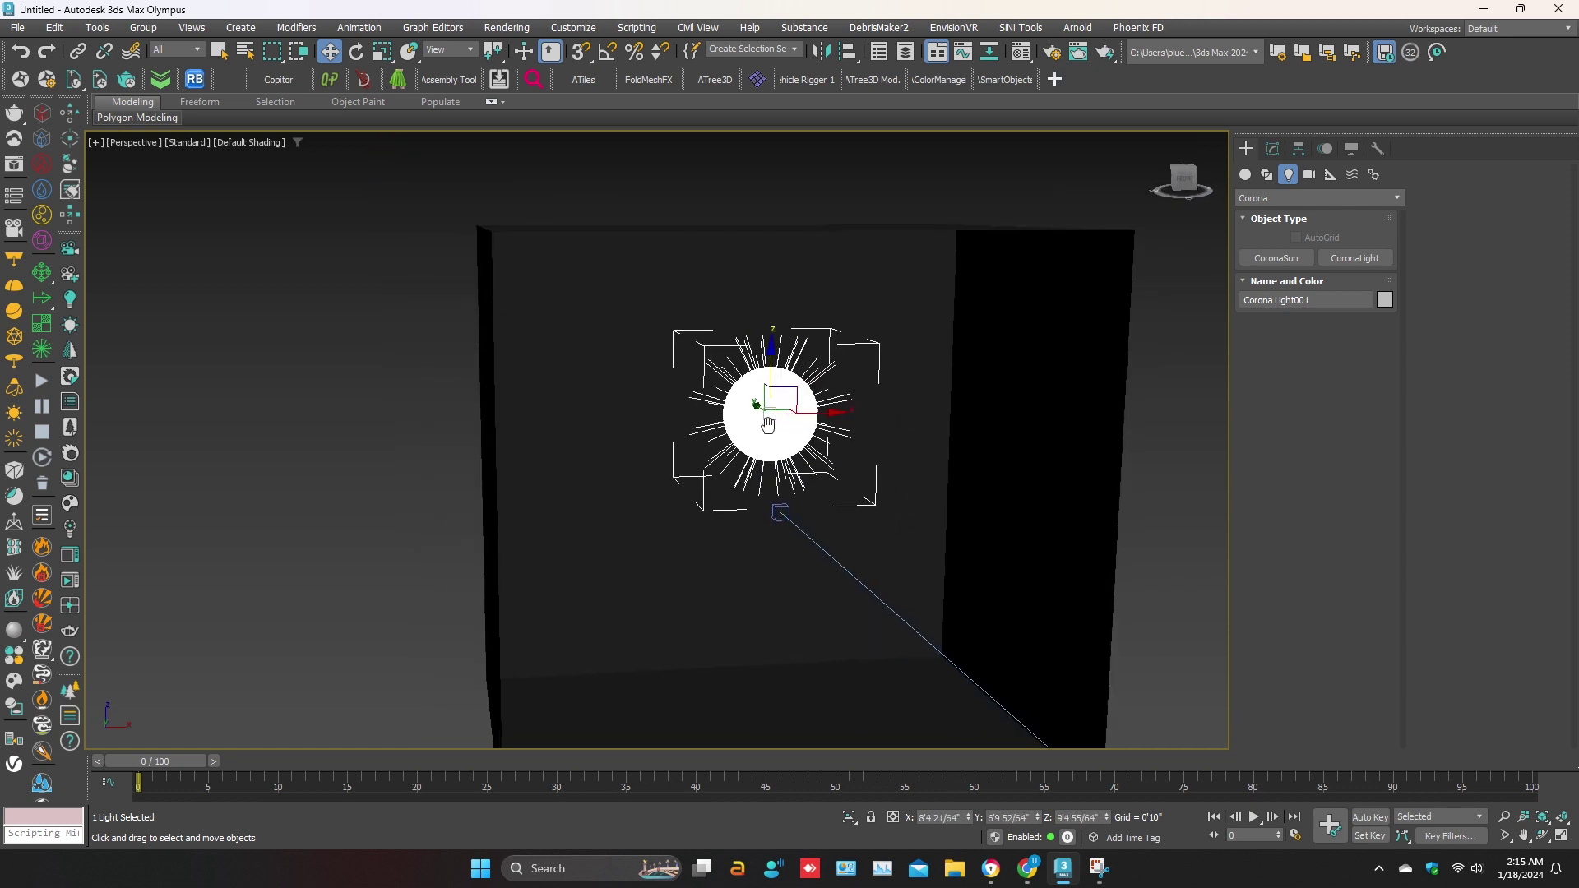
Start the Corona interactive render and resize and reposition its preview window
{"action": "left_click", "coordinate": [77, 584]}
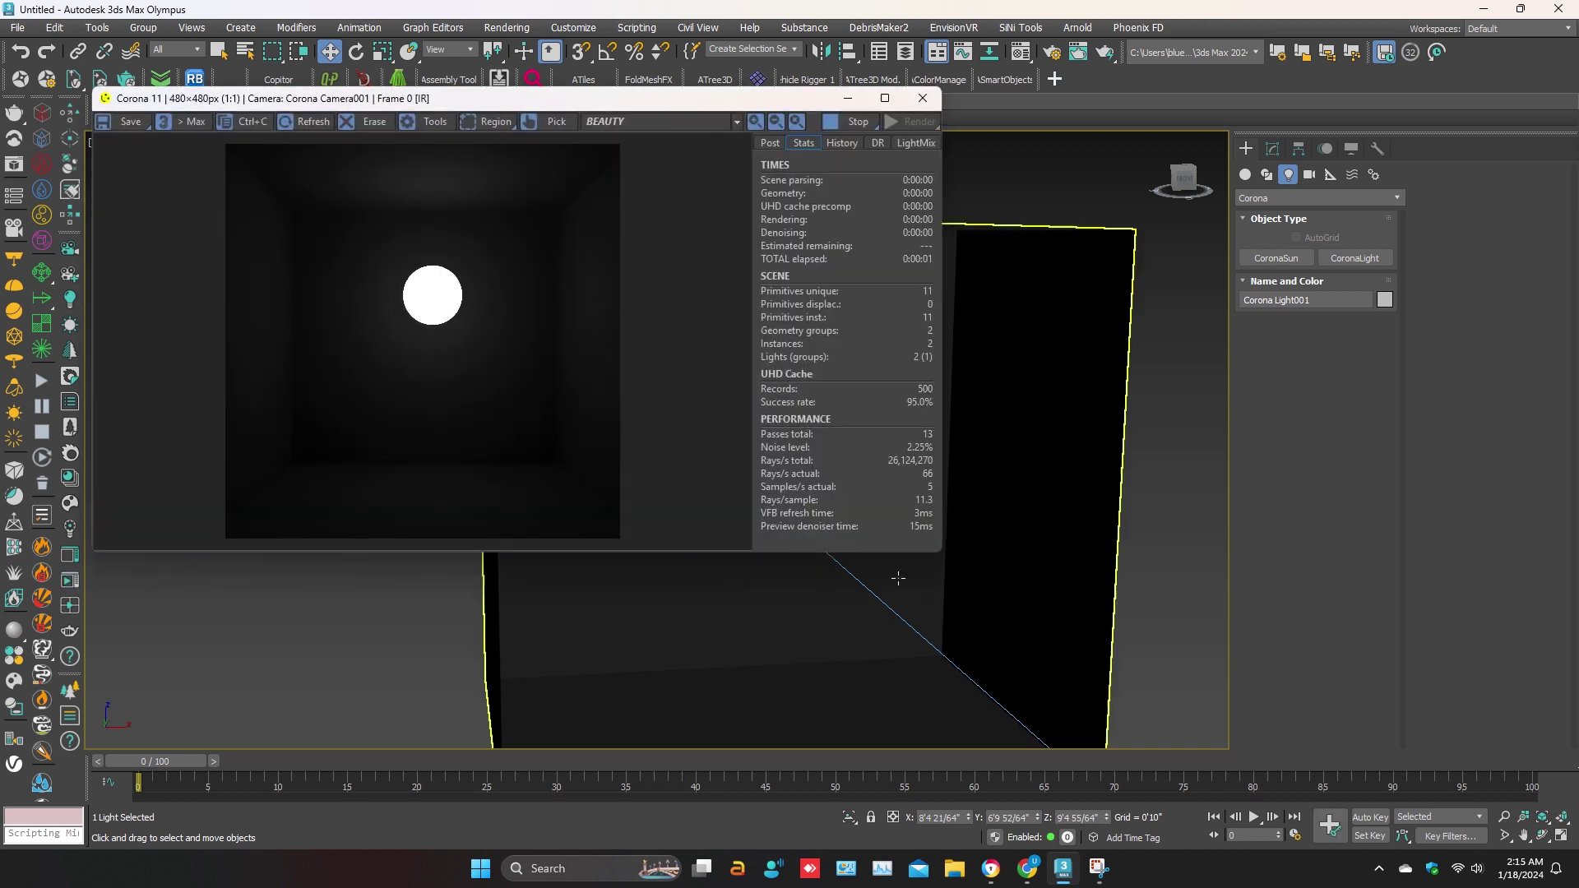
{"action": "middle_click_drag", "start_coordinate": [832, 628], "coordinate": [929, 554]}
{"action": "left_click_drag", "start_coordinate": [929, 554], "coordinate": [860, 631]}
{"action": "left_click_drag", "start_coordinate": [652, 102], "coordinate": [555, 94]}
{"action": "scroll", "coordinate": [979, 449], "scroll_direction": "down", "scroll_amount": 5}
{"action": "scroll", "coordinate": [1008, 461], "scroll_direction": "up", "scroll_amount": 3}
{"action": "middle_click_drag", "start_coordinate": [1020, 488], "coordinate": [1072, 470], "text": "alt"}
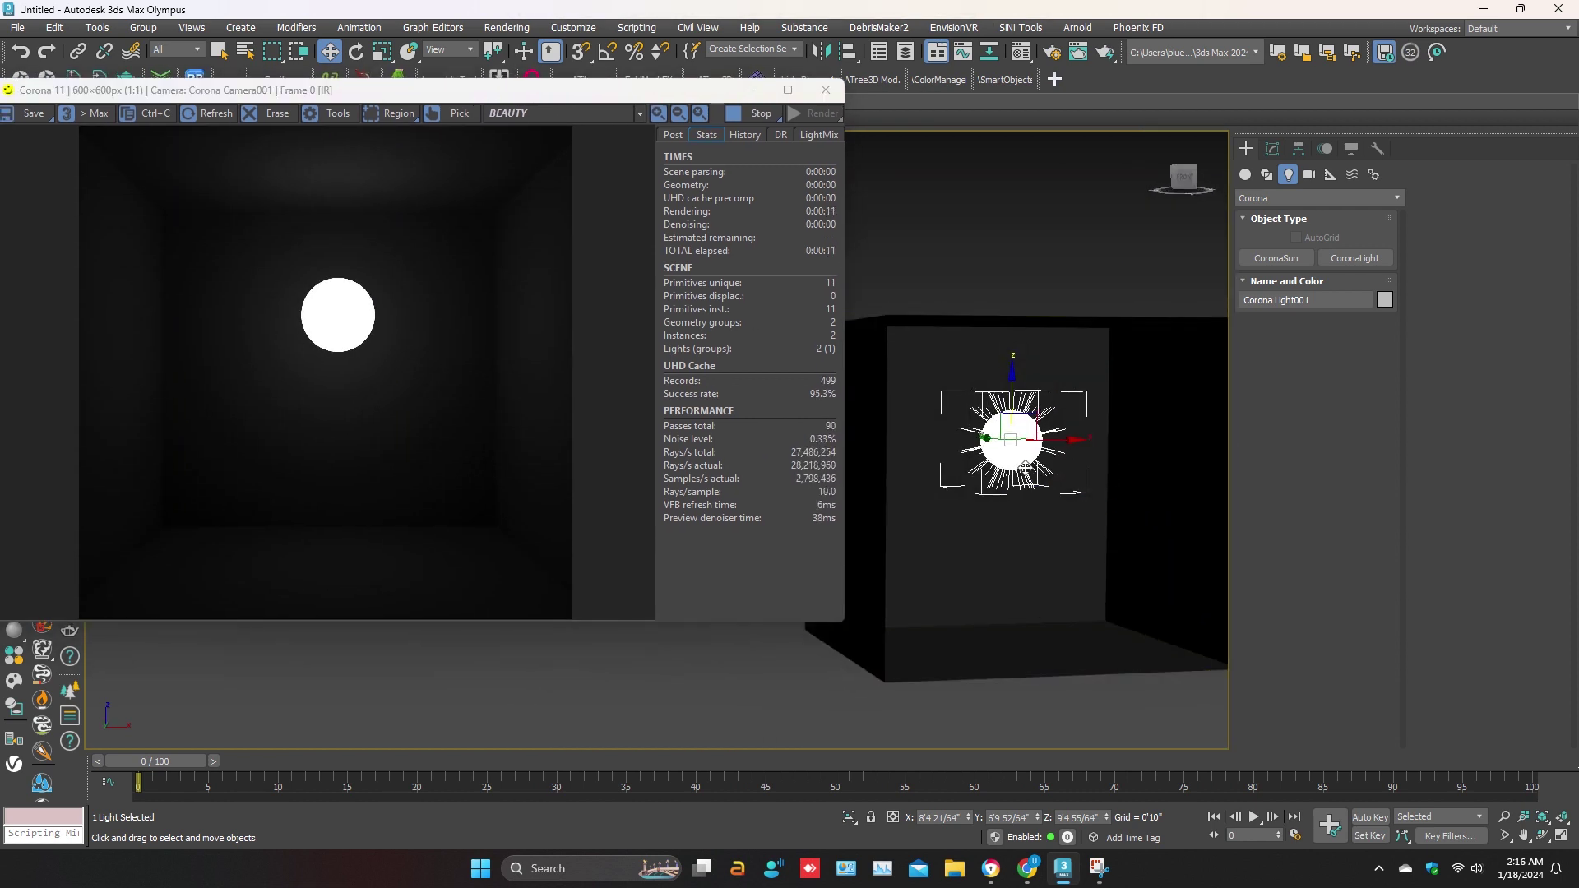
Test the light's On and Targeted toggles, then raise its intensity to 102
{"action": "left_click", "coordinate": [1273, 151]}
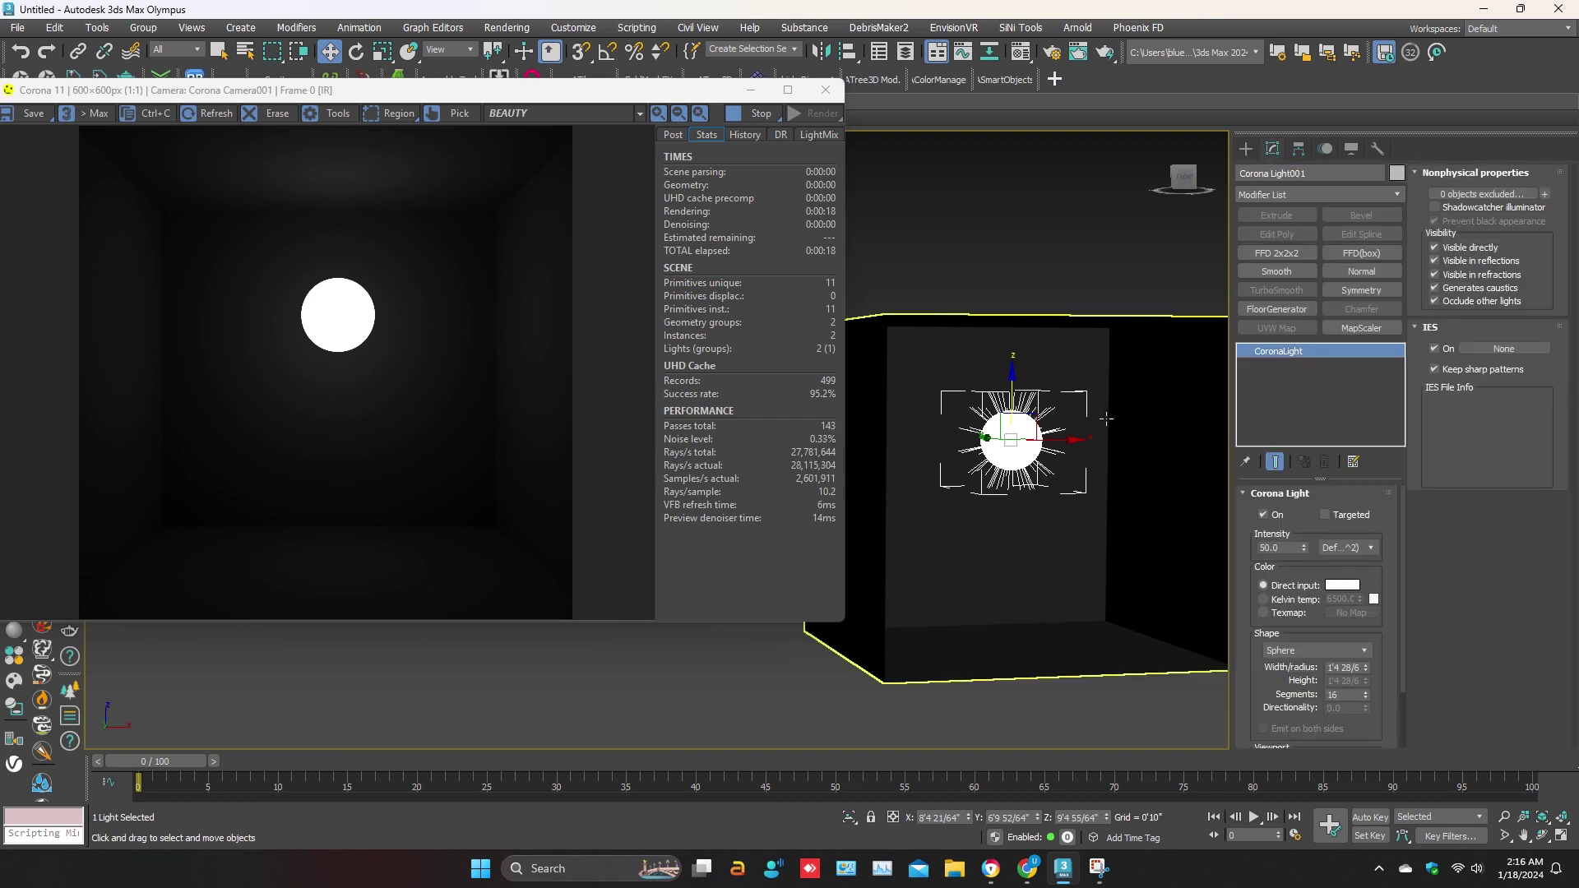
{"action": "scroll", "coordinate": [1025, 469], "scroll_direction": "up", "scroll_amount": 3}
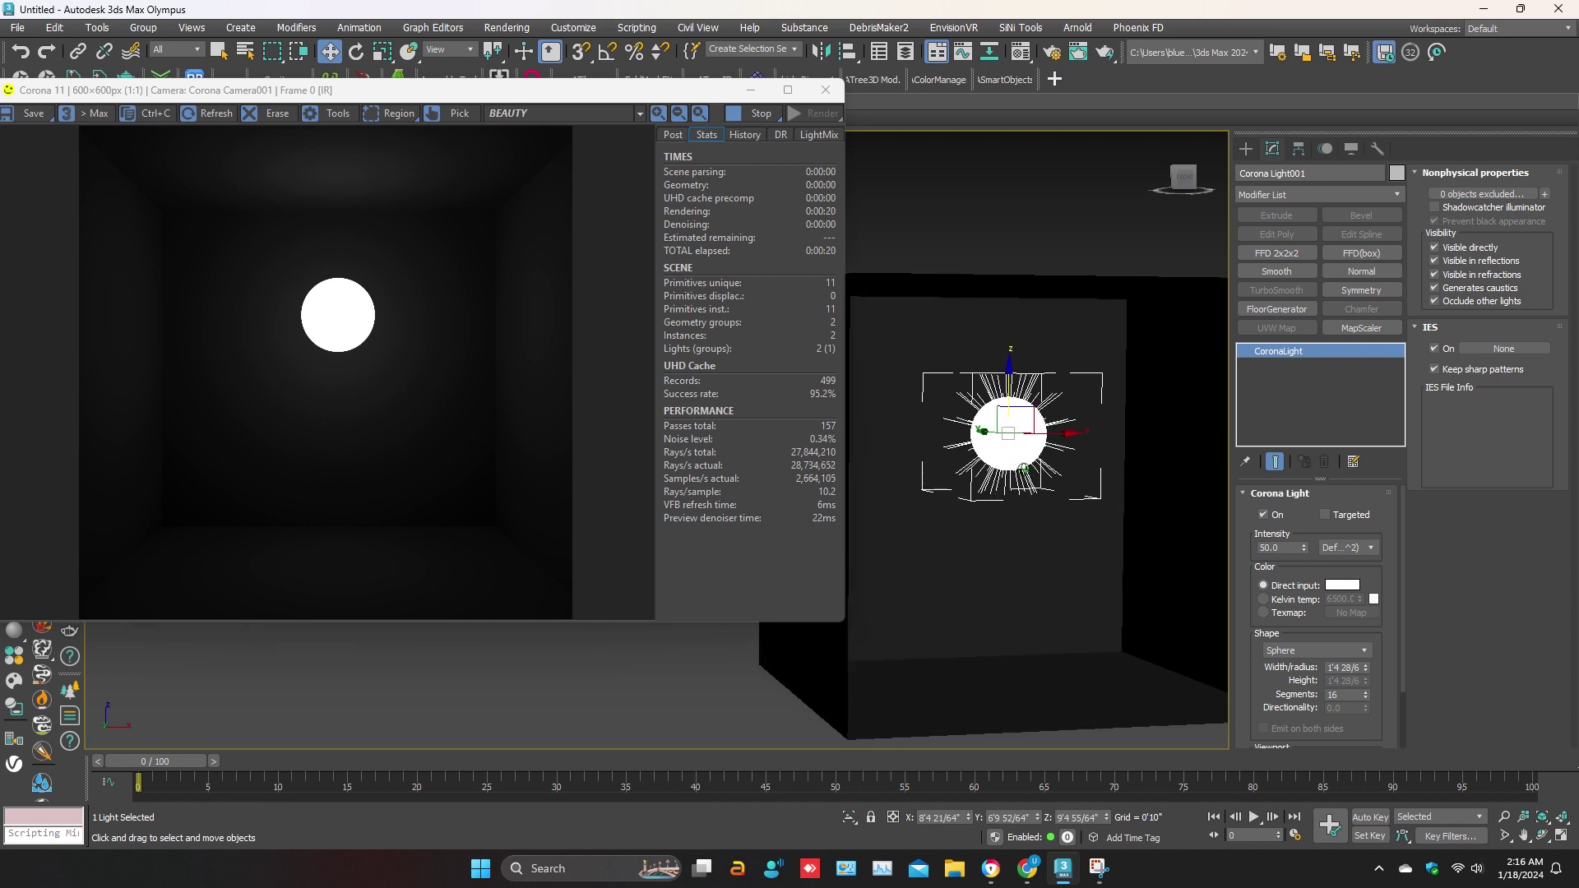
{"action": "middle_click_drag", "start_coordinate": [1040, 451], "coordinate": [1052, 415]}
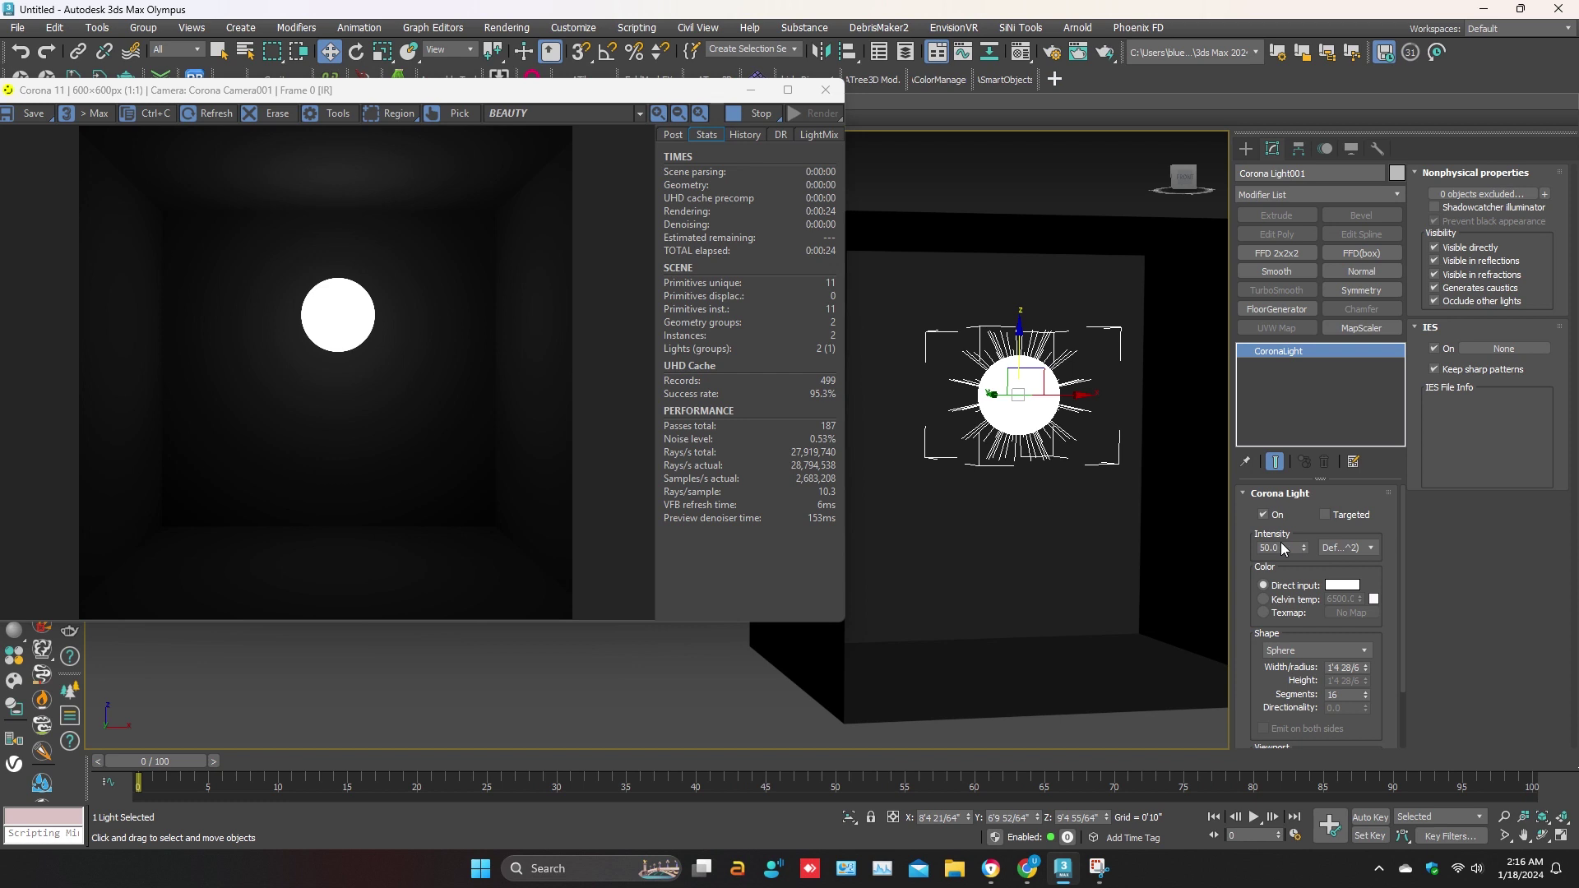
{"action": "left_click", "coordinate": [1263, 516]}
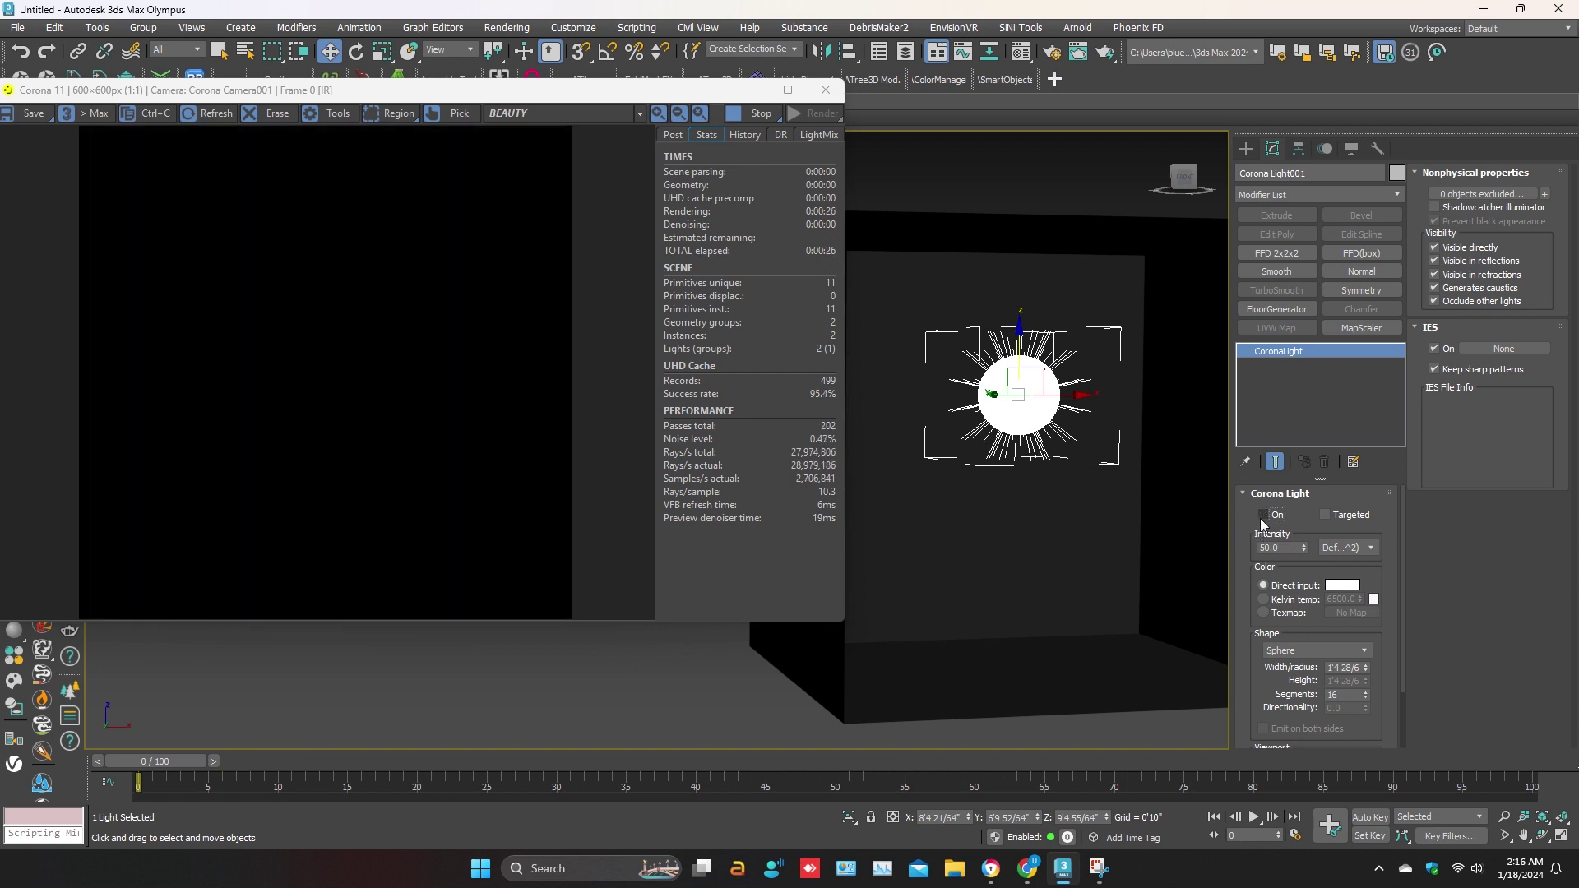
{"action": "left_click", "coordinate": [1264, 516]}
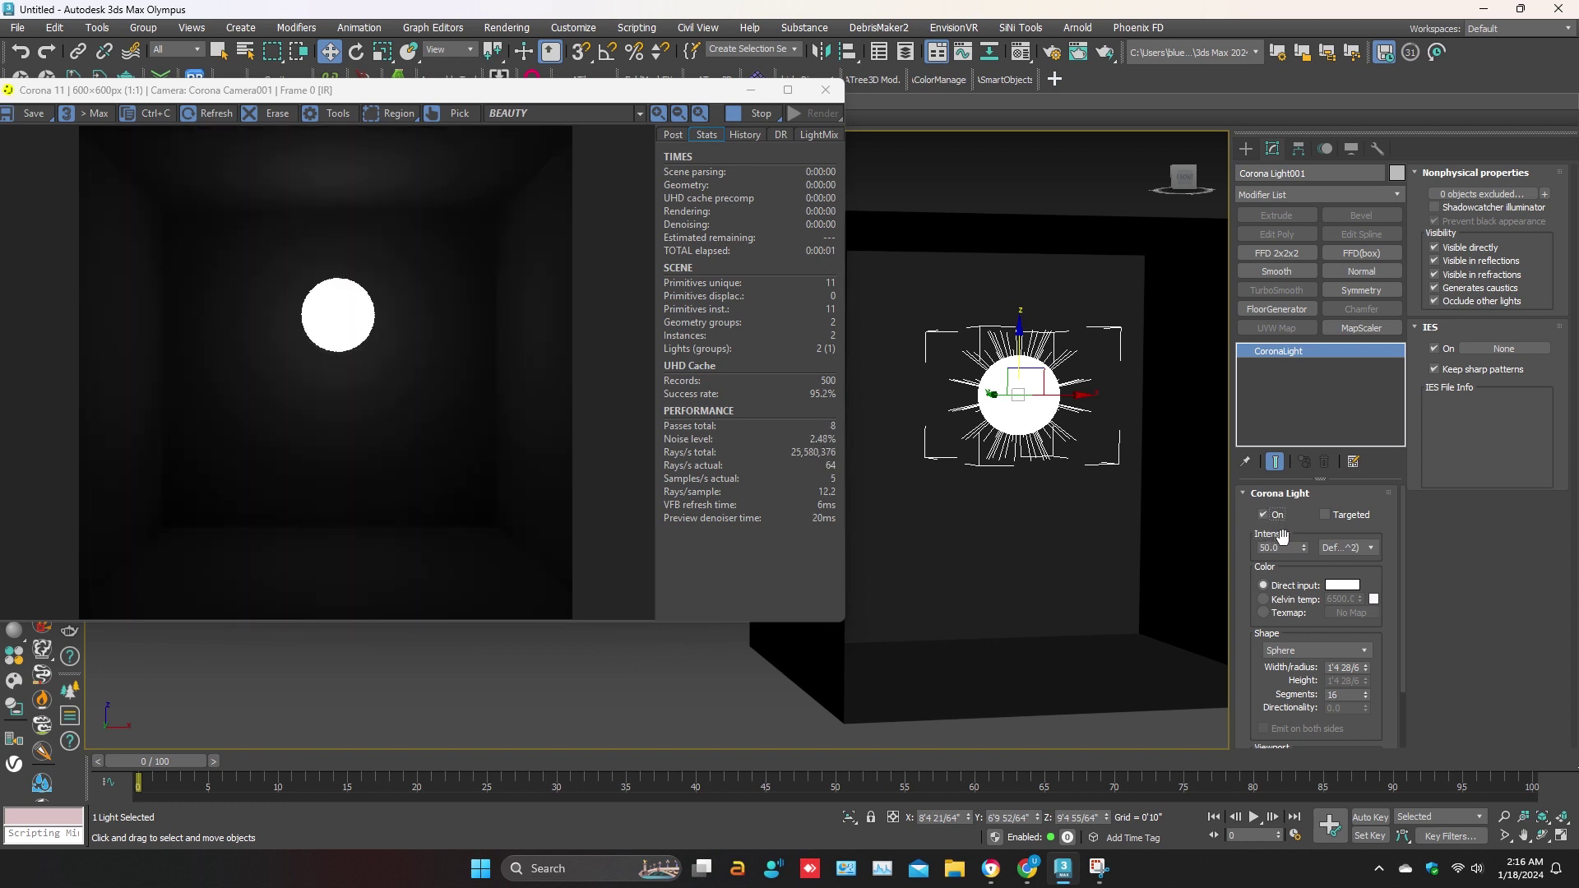
{"action": "left_click", "coordinate": [1326, 515]}
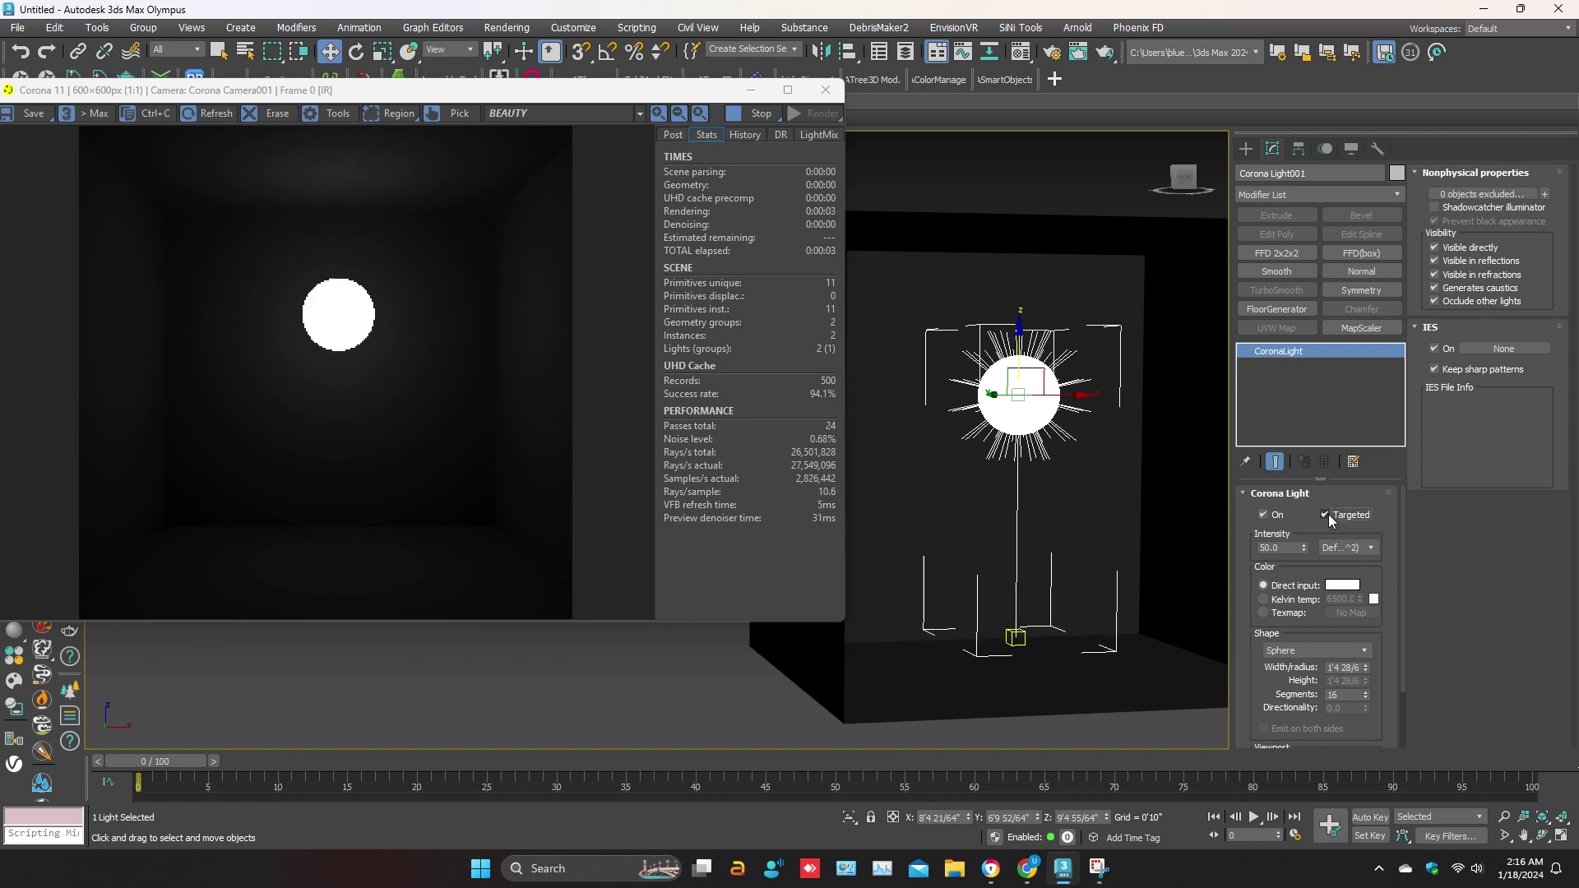
{"action": "left_click", "coordinate": [1326, 515]}
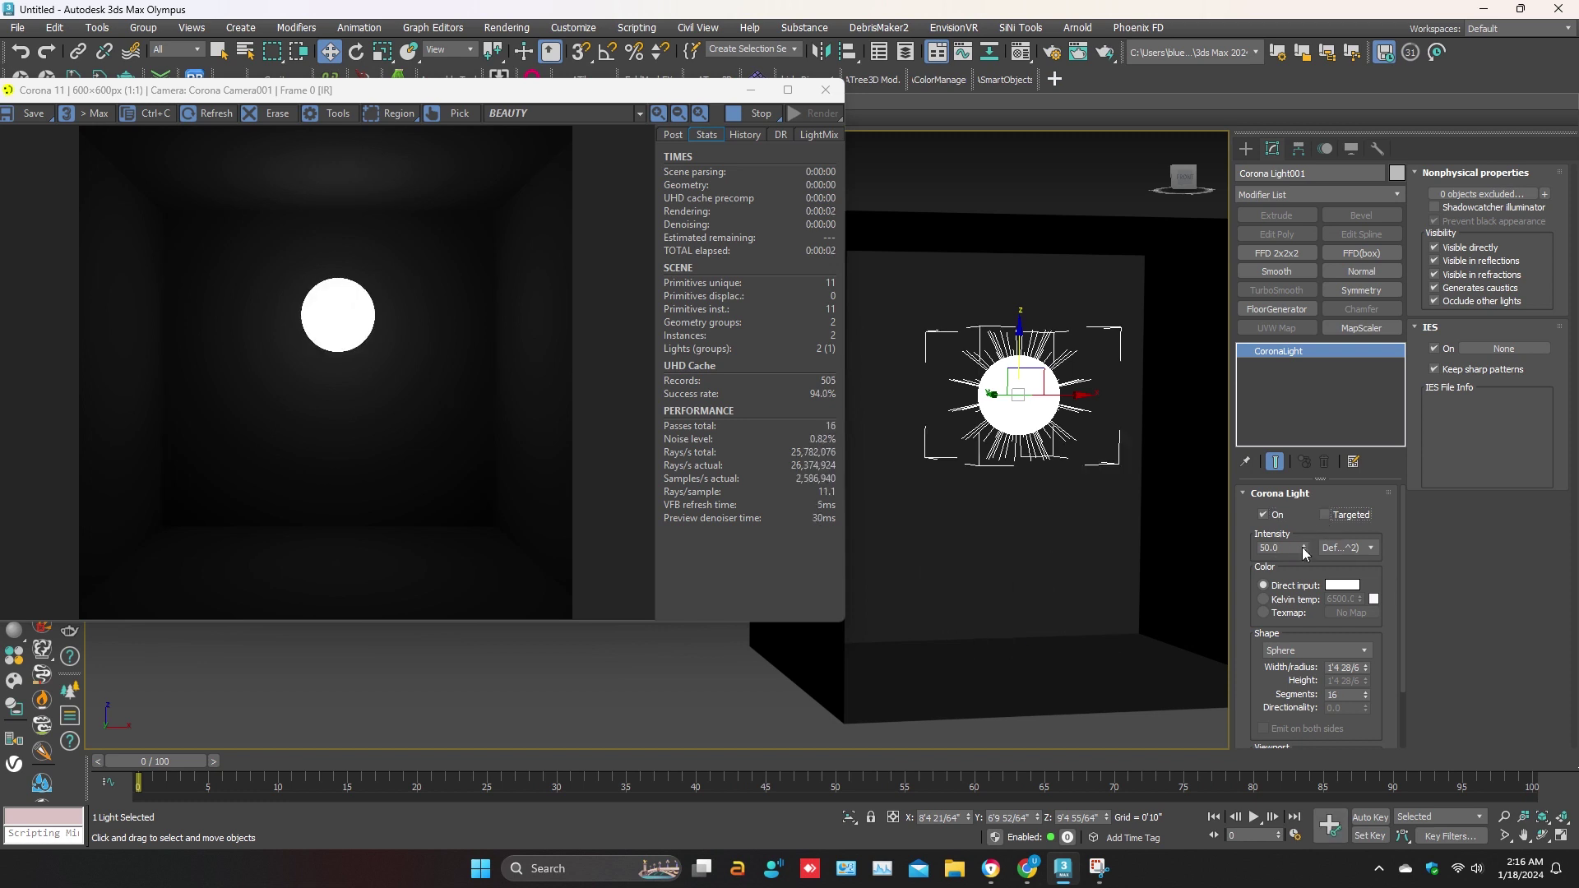
{"action": "left_click_drag", "start_coordinate": [1303, 549], "coordinate": [1296, 466]}
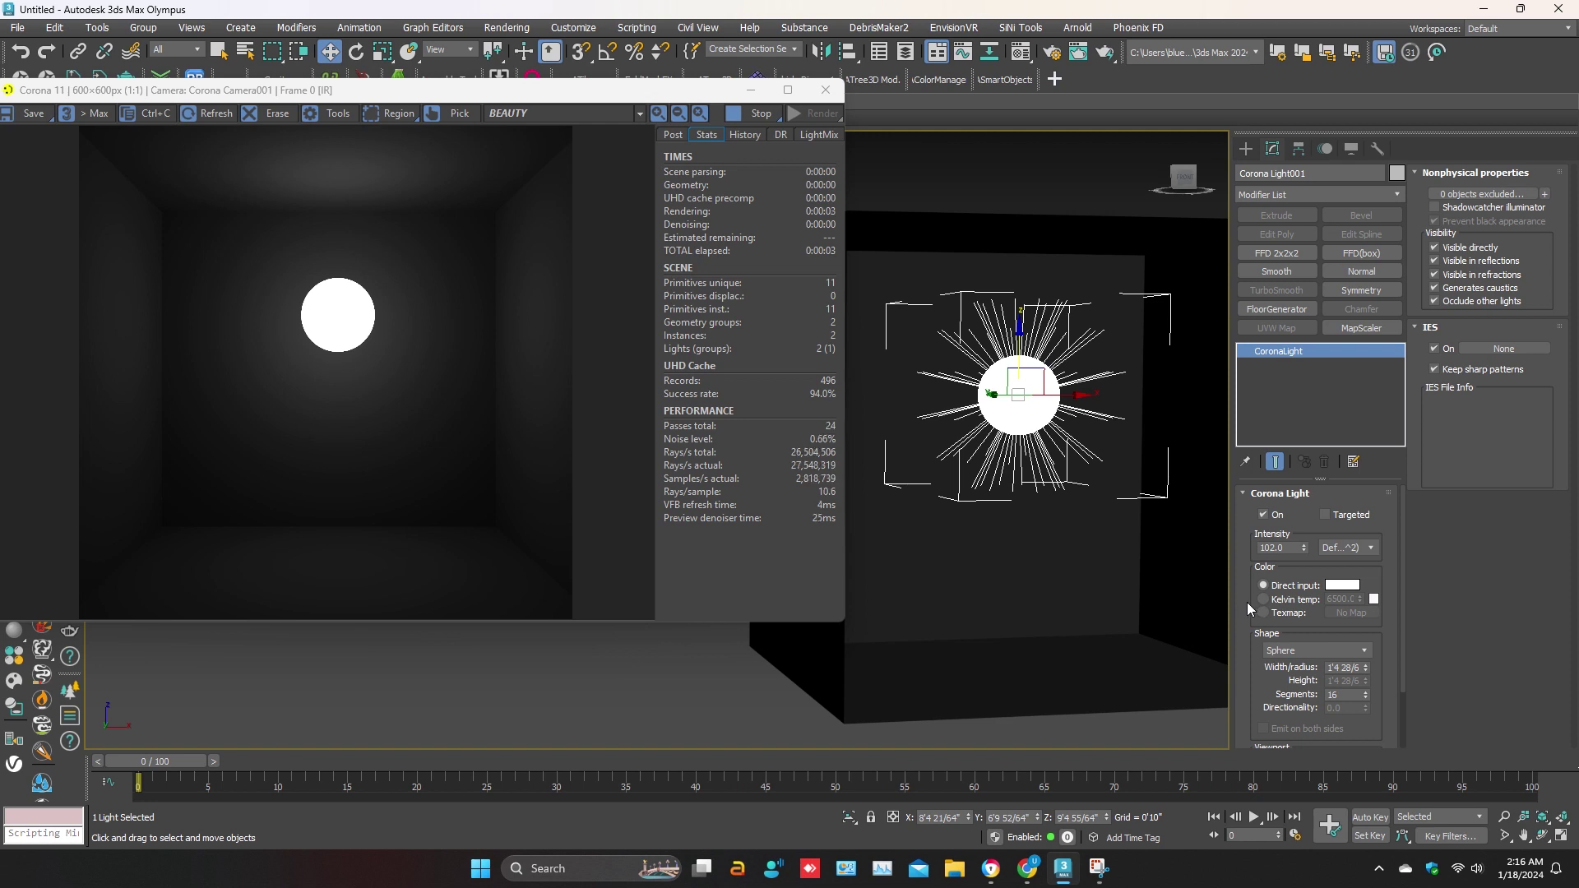
{"action": "left_click", "coordinate": [1264, 600]}
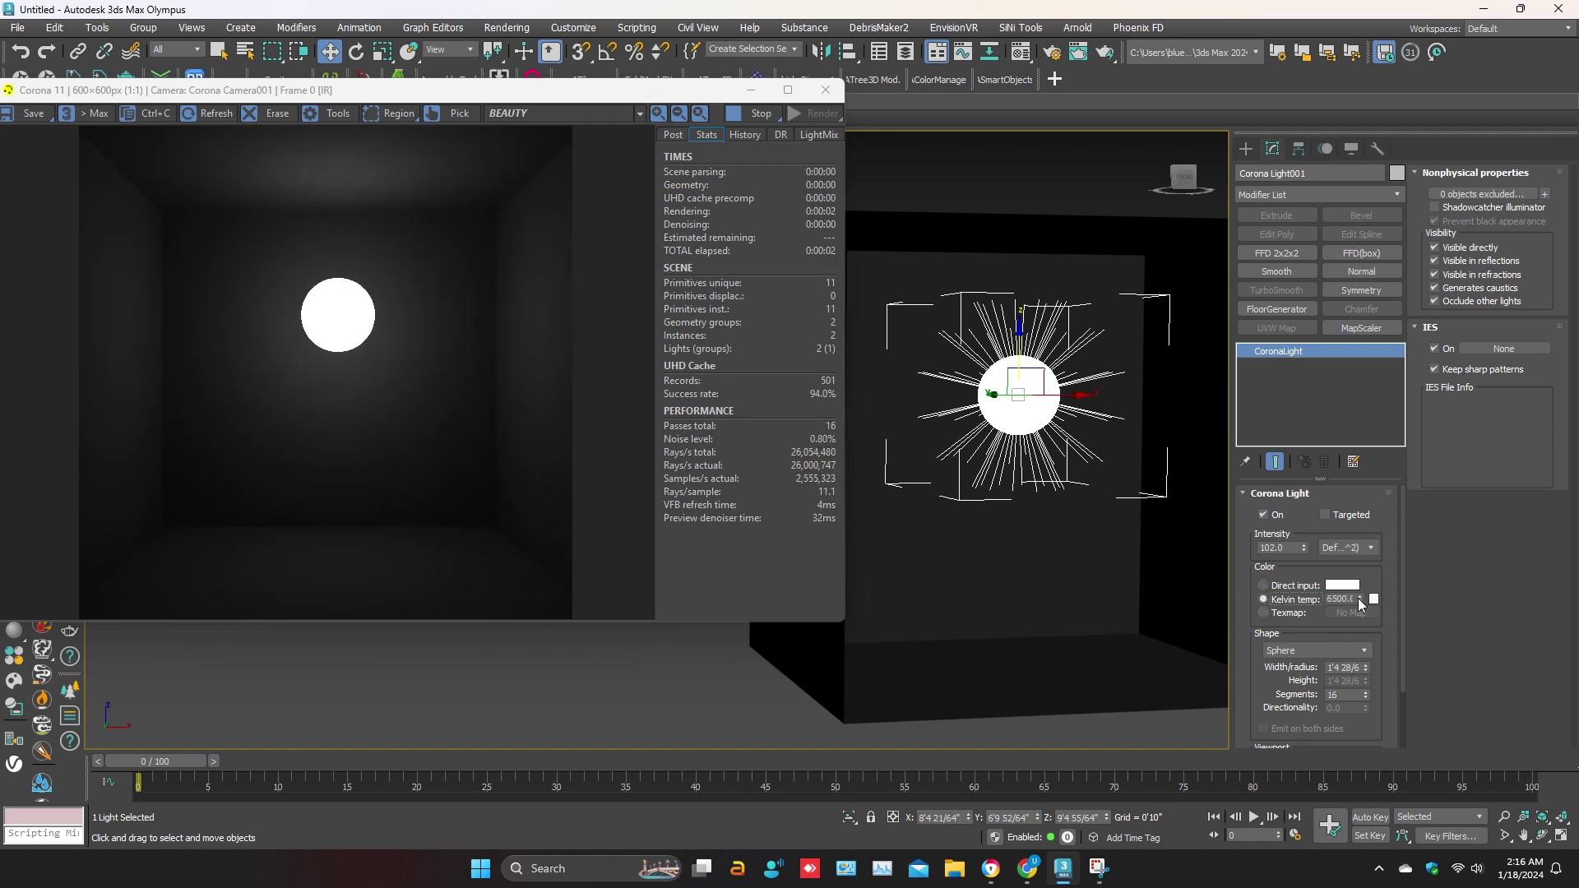
Set the light colour to Kelvin temperature 4500
{"action": "mouse_move", "coordinate": [1359, 603]}
{"action": "left_mouse_down"}
{"action": "mouse_move", "coordinate": [1354, 362]}
{"action": "mouse_move", "coordinate": [1360, 668]}
{"action": "mouse_move", "coordinate": [1363, 612]}
{"action": "left_mouse_up"}
{"action": "left_click", "coordinate": [1264, 613]}
{"action": "left_click", "coordinate": [1264, 599]}
{"action": "left_click_drag", "start_coordinate": [1328, 599], "coordinate": [1389, 598]}
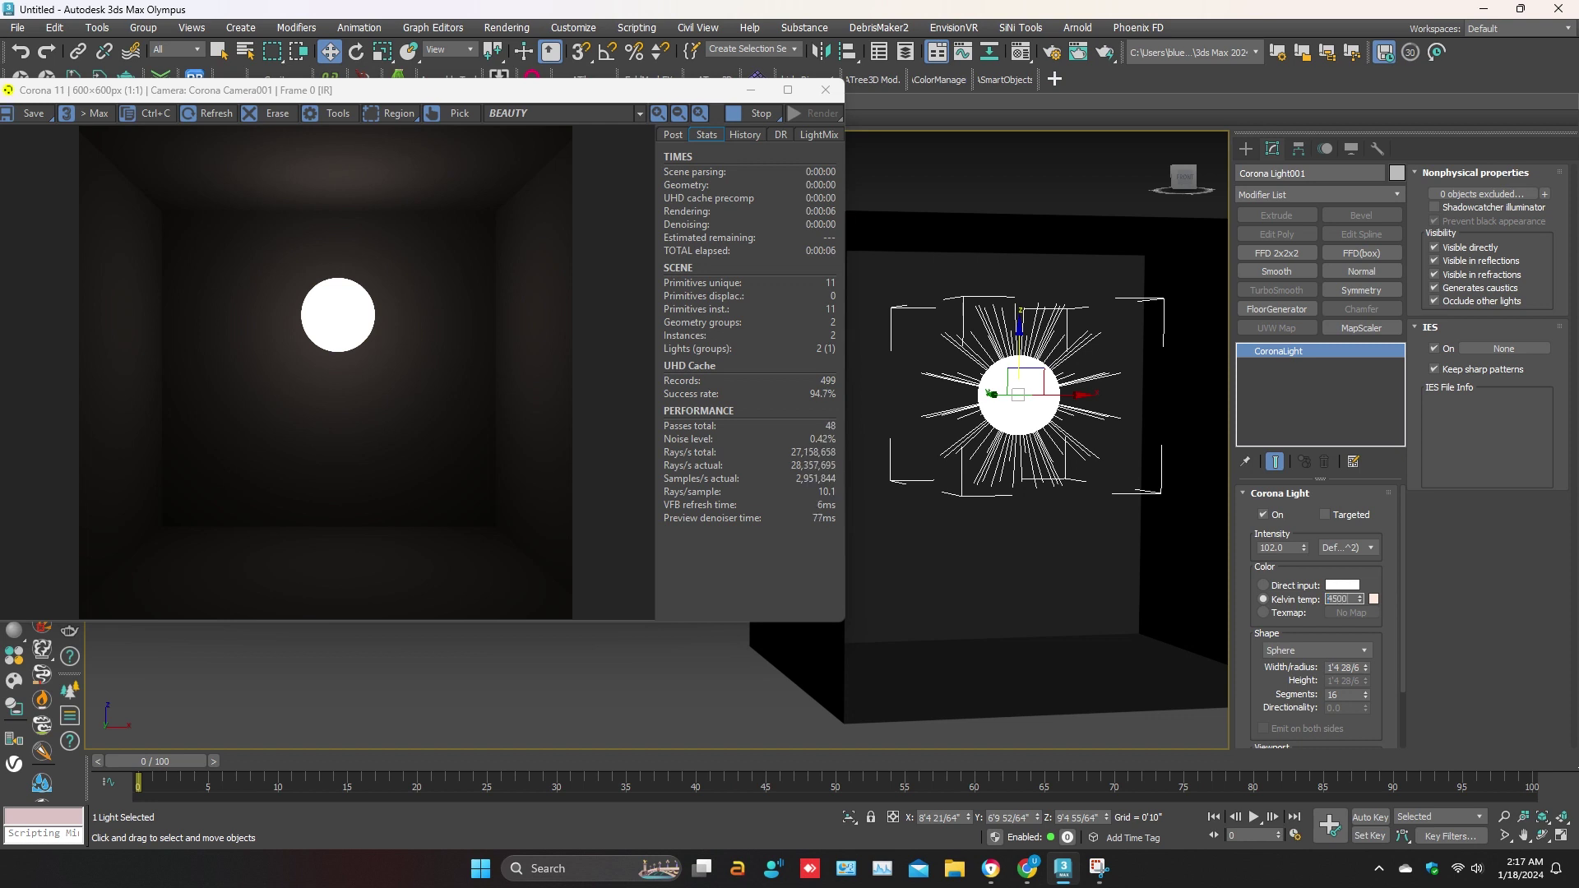
{"action": "type", "text": "4500"}
{"action": "key", "text": "Return"}
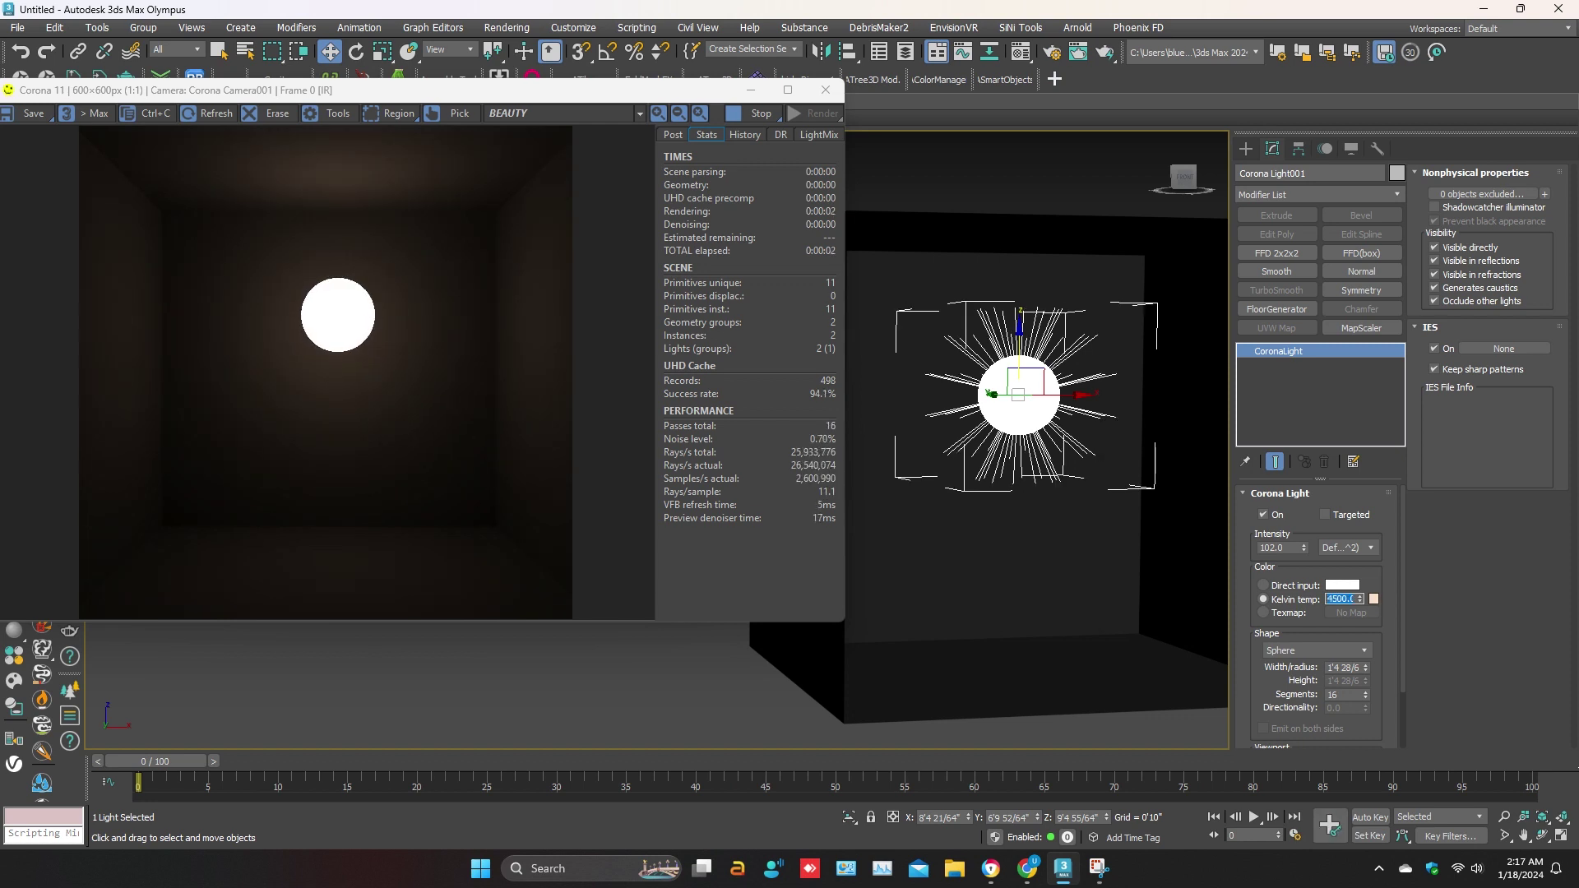
Try the Rectangle, Disk and Cylinder light shapes
{"action": "left_click", "coordinate": [1291, 651]}
{"action": "left_click", "coordinate": [1291, 675]}
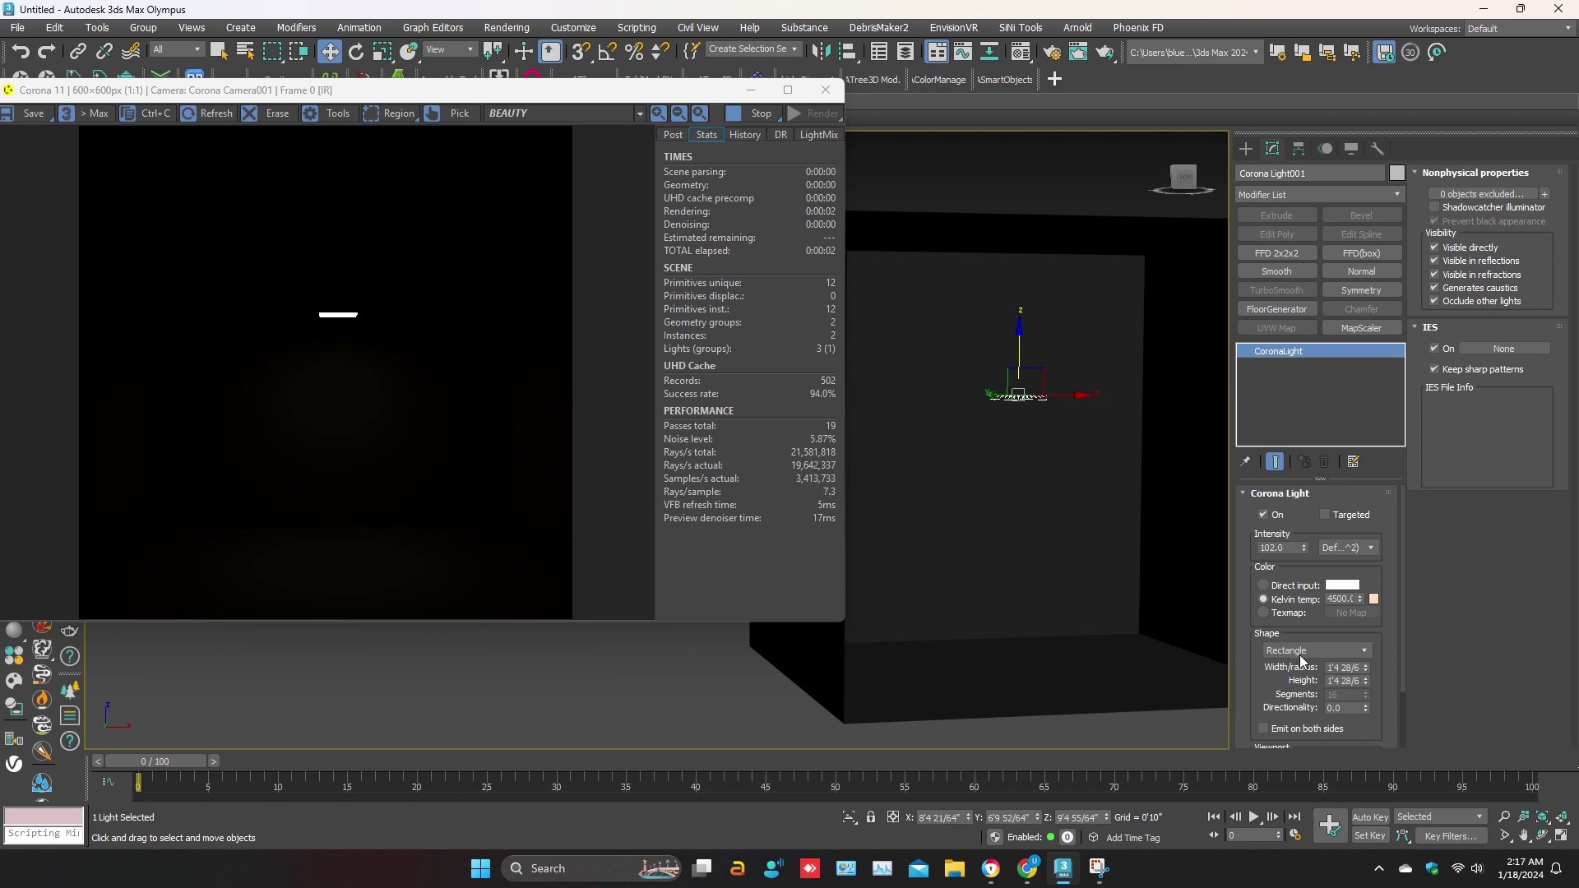
{"action": "middle_click_drag", "start_coordinate": [1020, 419], "coordinate": [1218, 594], "text": "alt"}
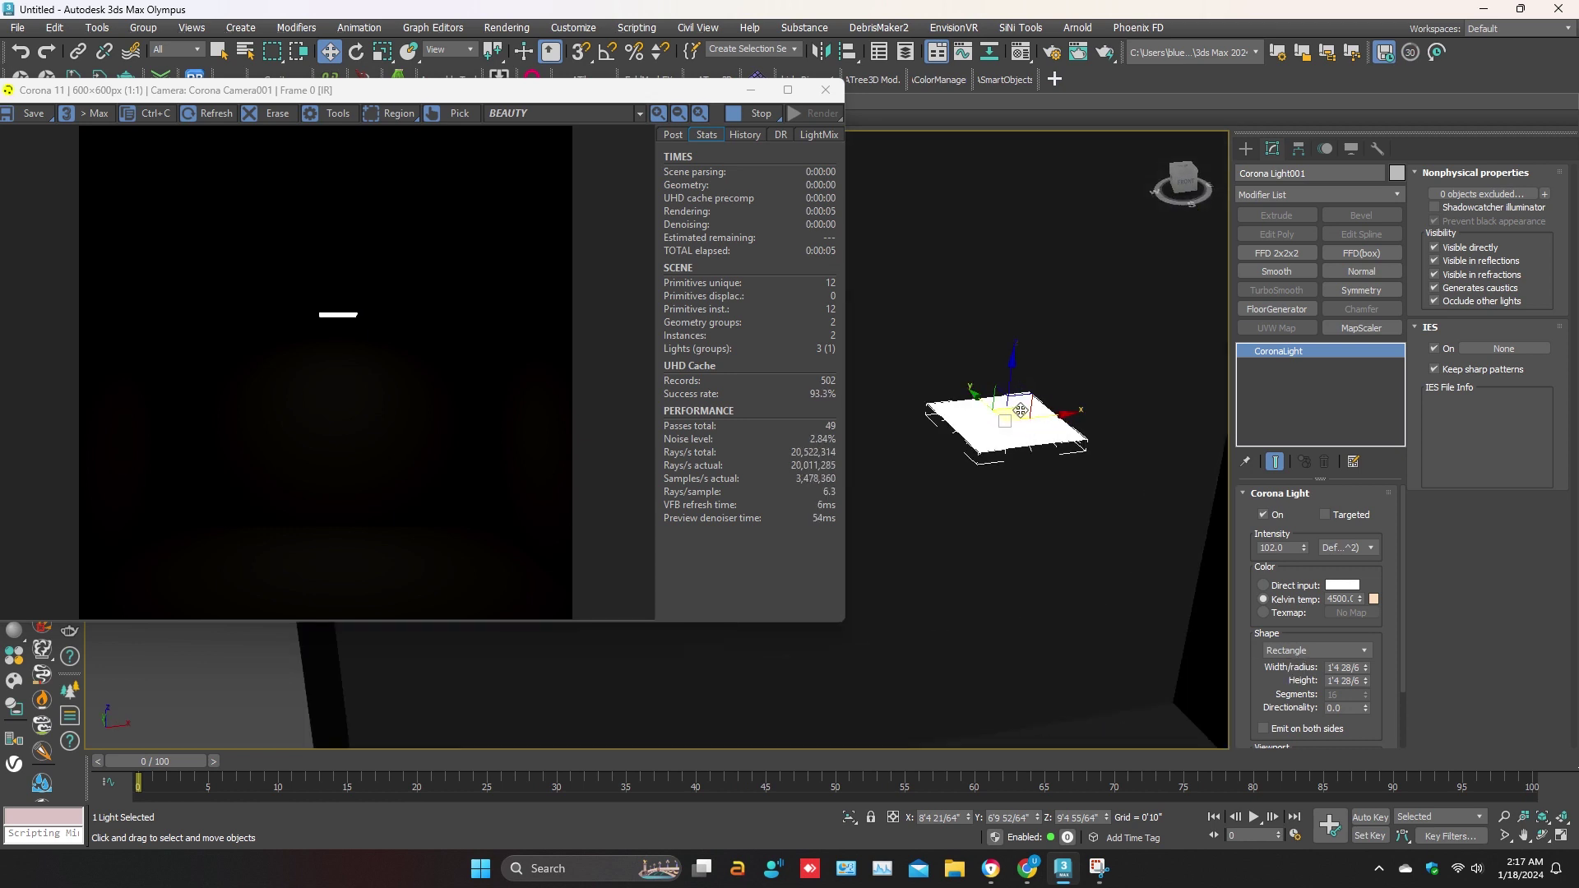
{"action": "left_click", "coordinate": [1310, 651]}
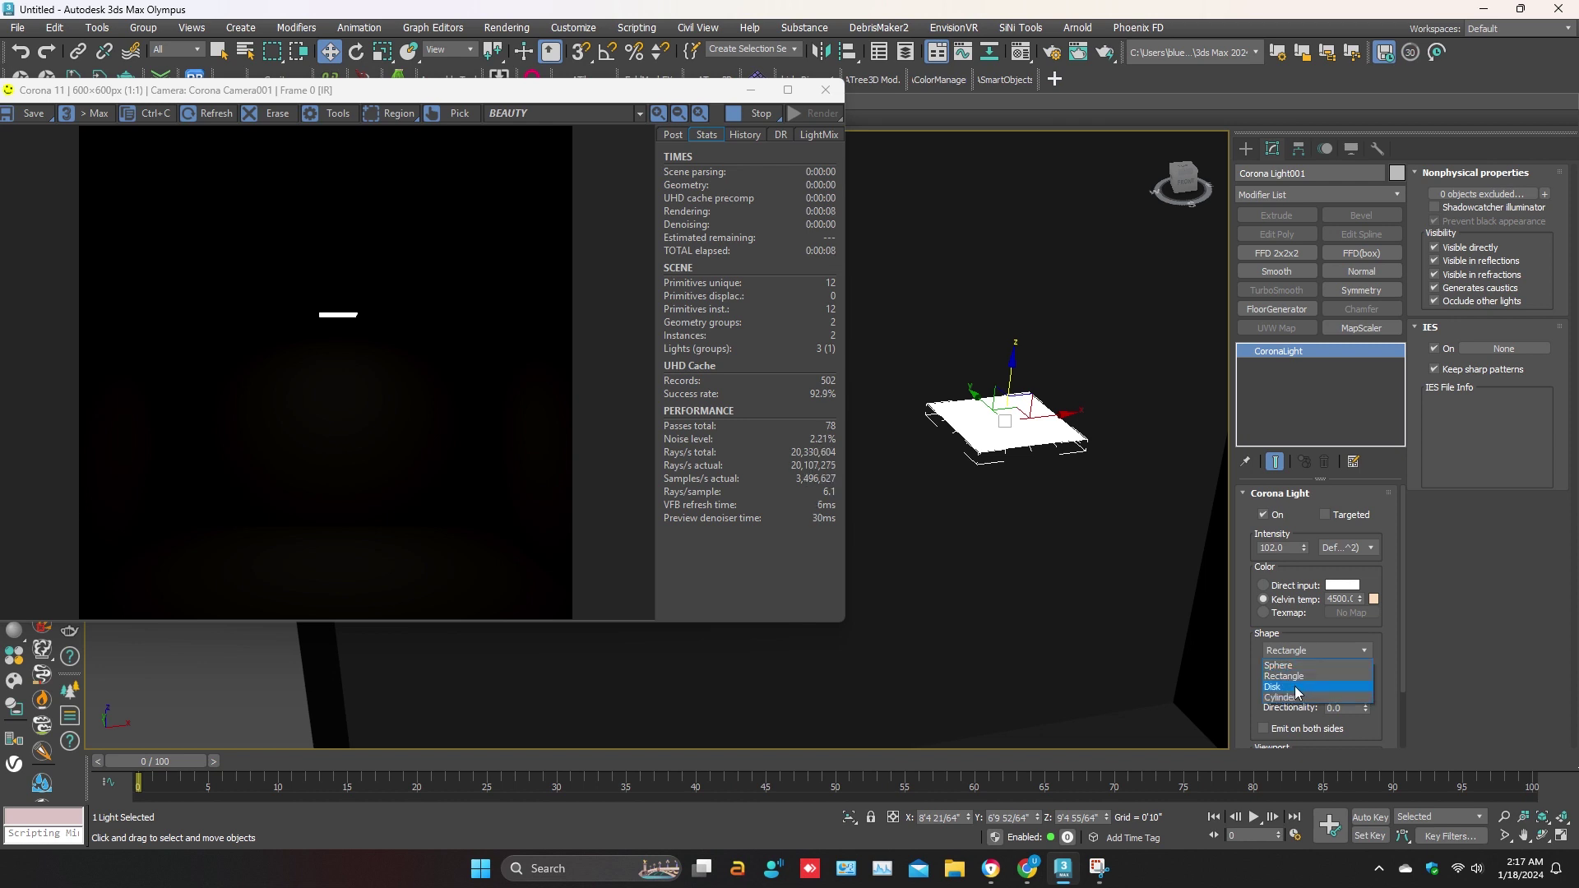
{"action": "left_click", "coordinate": [1298, 688]}
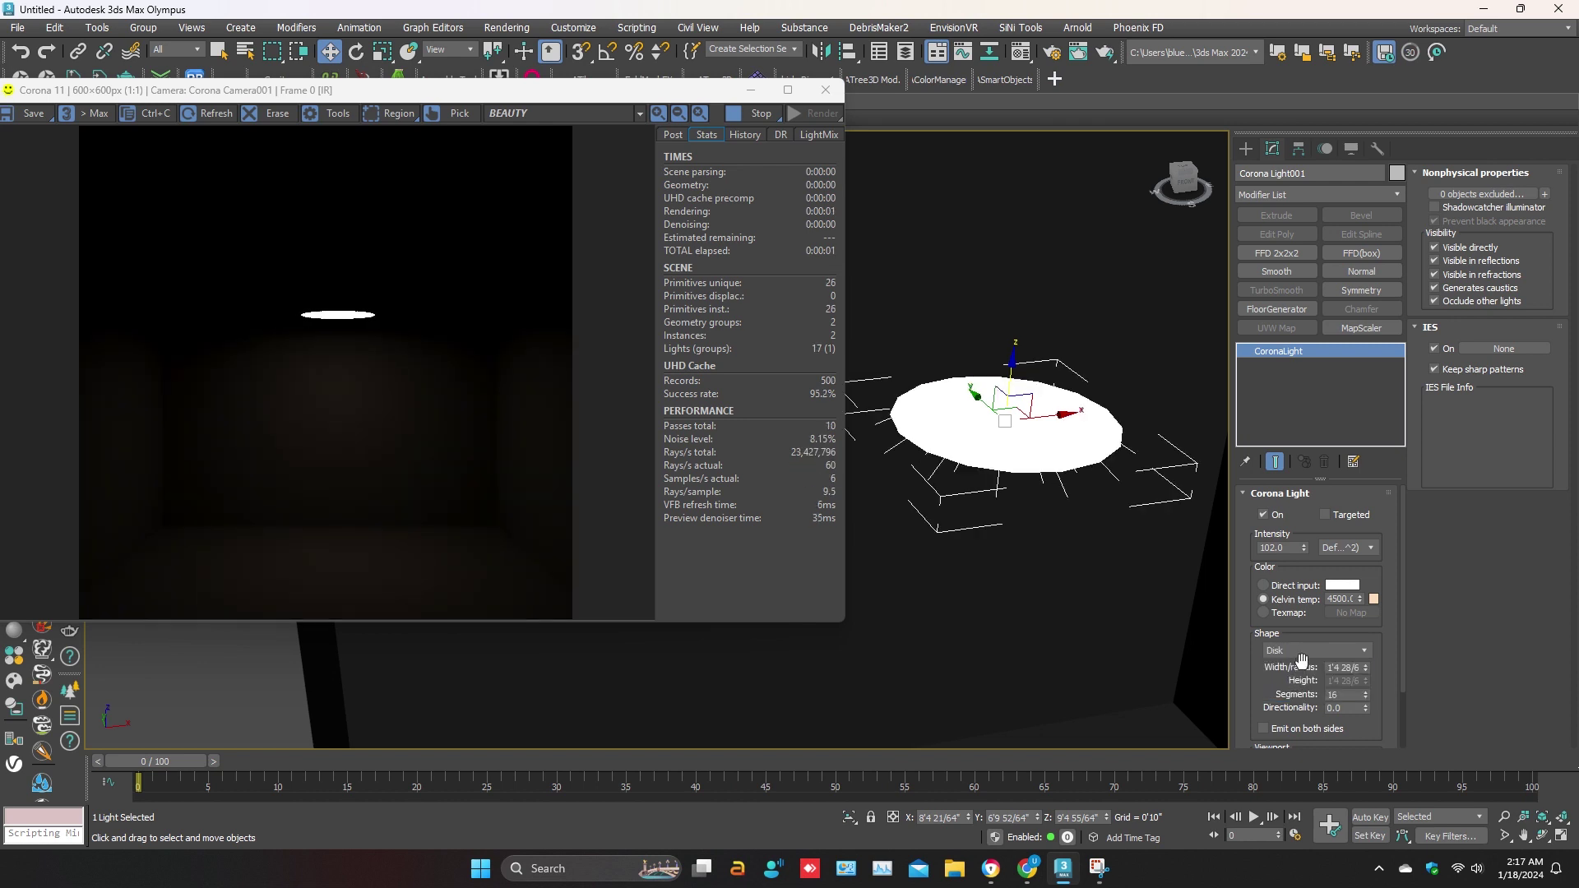
{"action": "left_click", "coordinate": [1308, 653]}
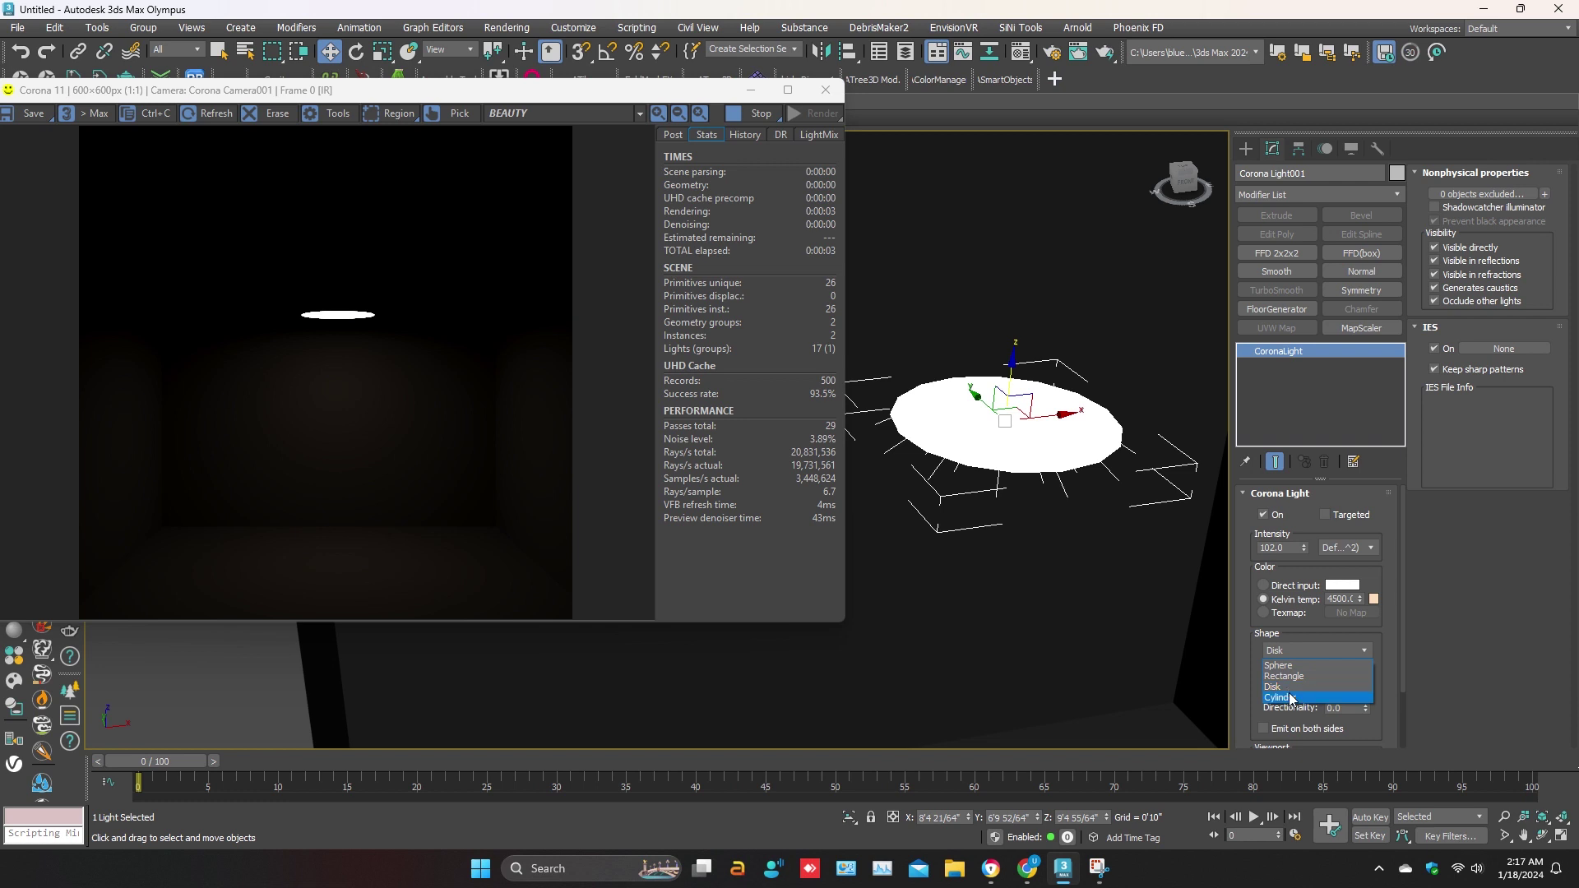
{"action": "left_click", "coordinate": [1290, 699]}
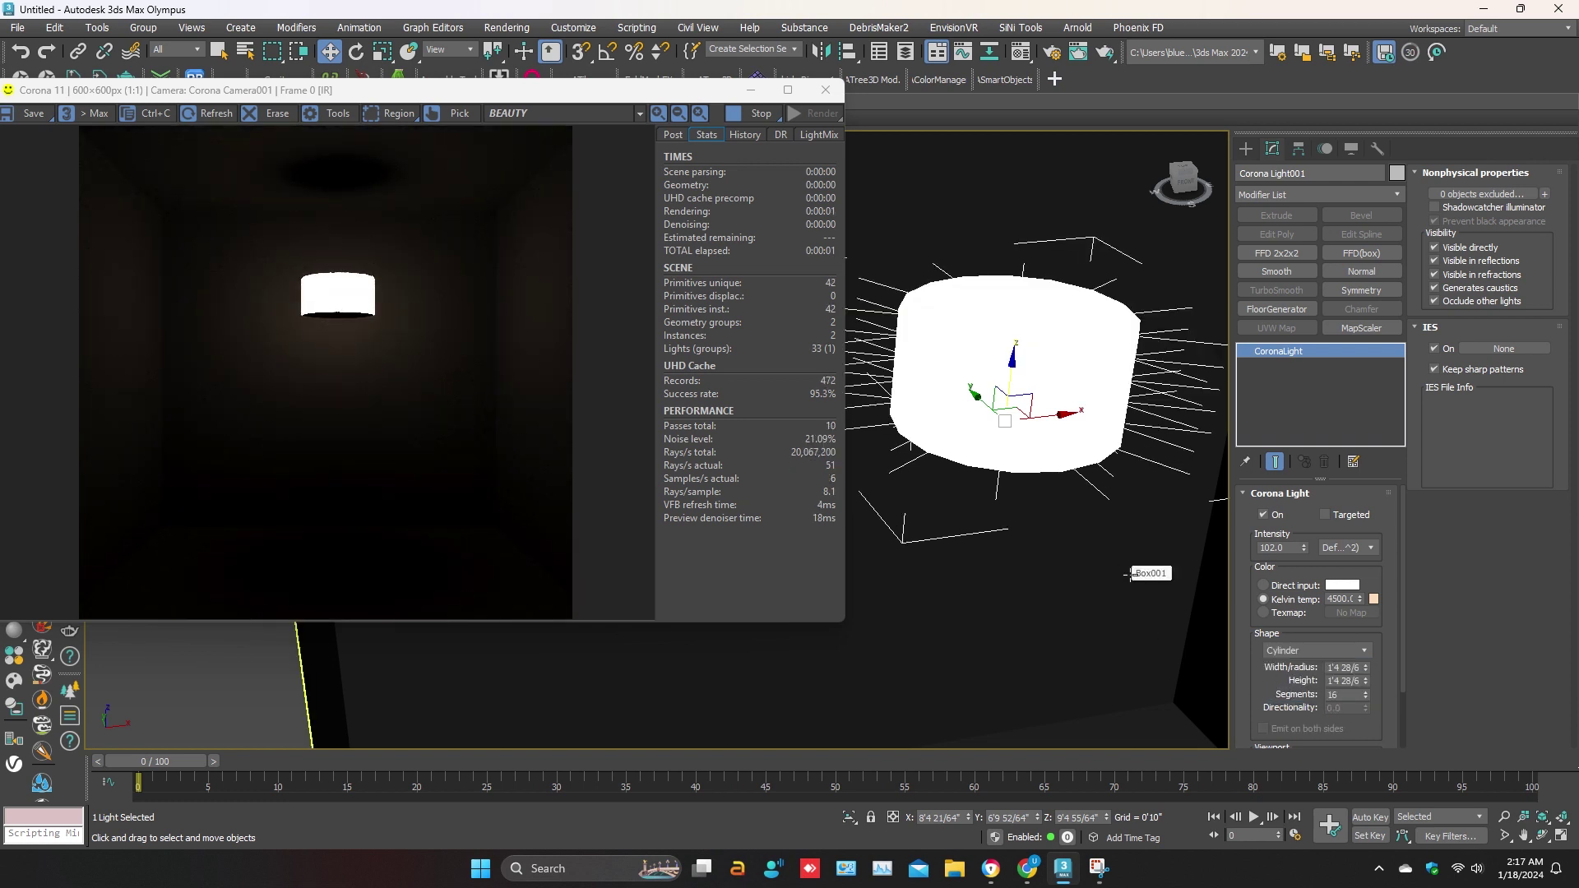
Settle on the Disk shape and enlarge its width/radius
{"action": "scroll", "coordinate": [1144, 571], "scroll_direction": "down", "scroll_amount": 3}
{"action": "middle_click_drag", "start_coordinate": [1103, 531], "coordinate": [1006, 445], "text": "alt"}
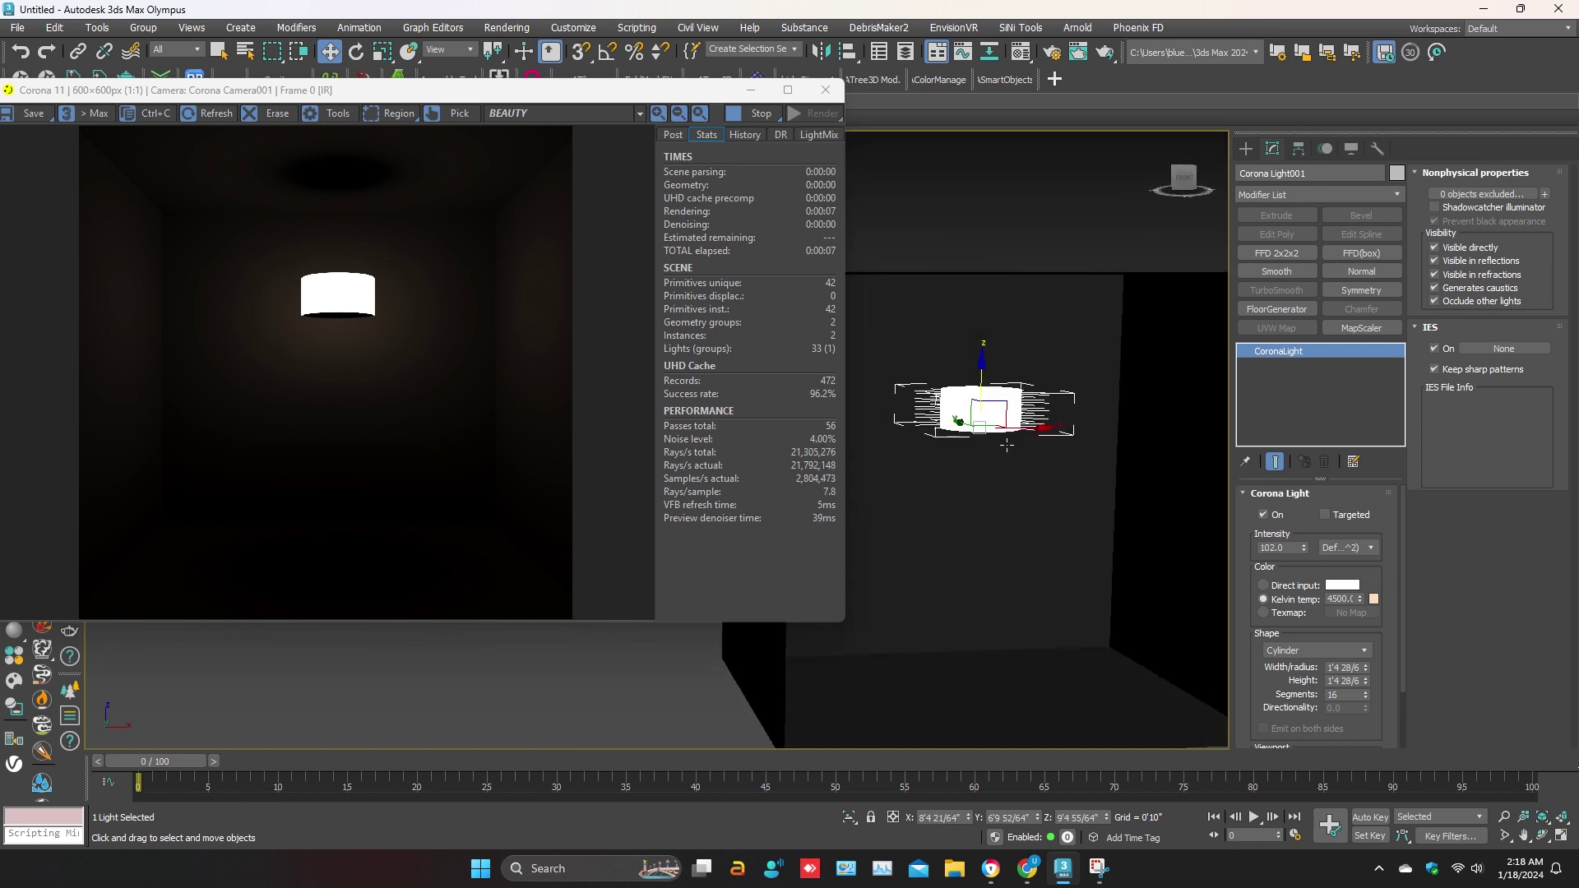
{"action": "left_click", "coordinate": [1302, 654]}
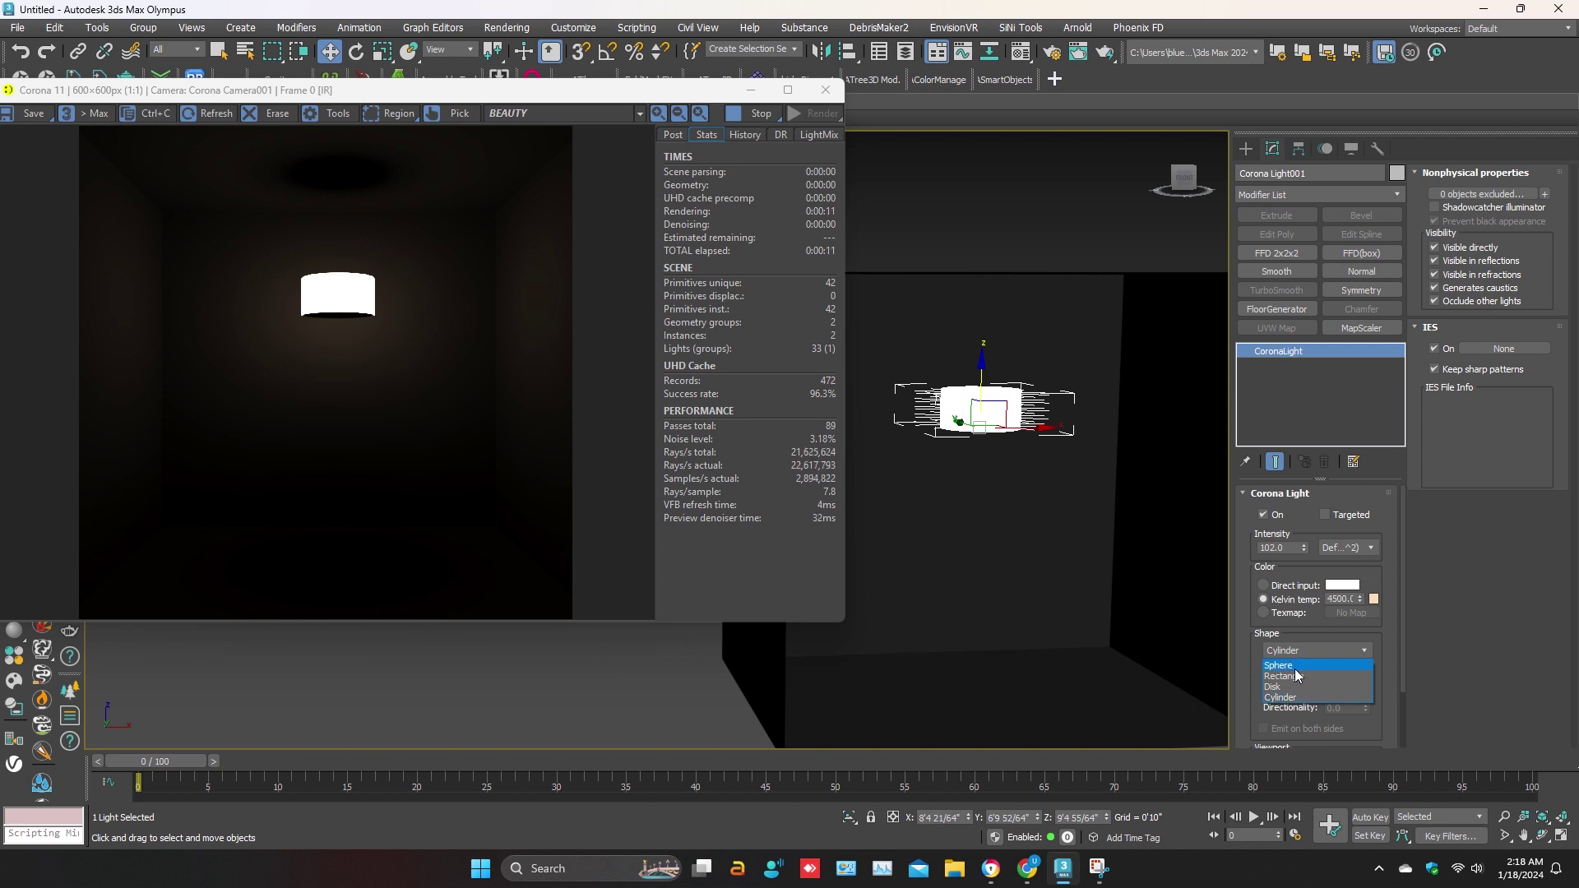
{"action": "left_click", "coordinate": [1289, 688]}
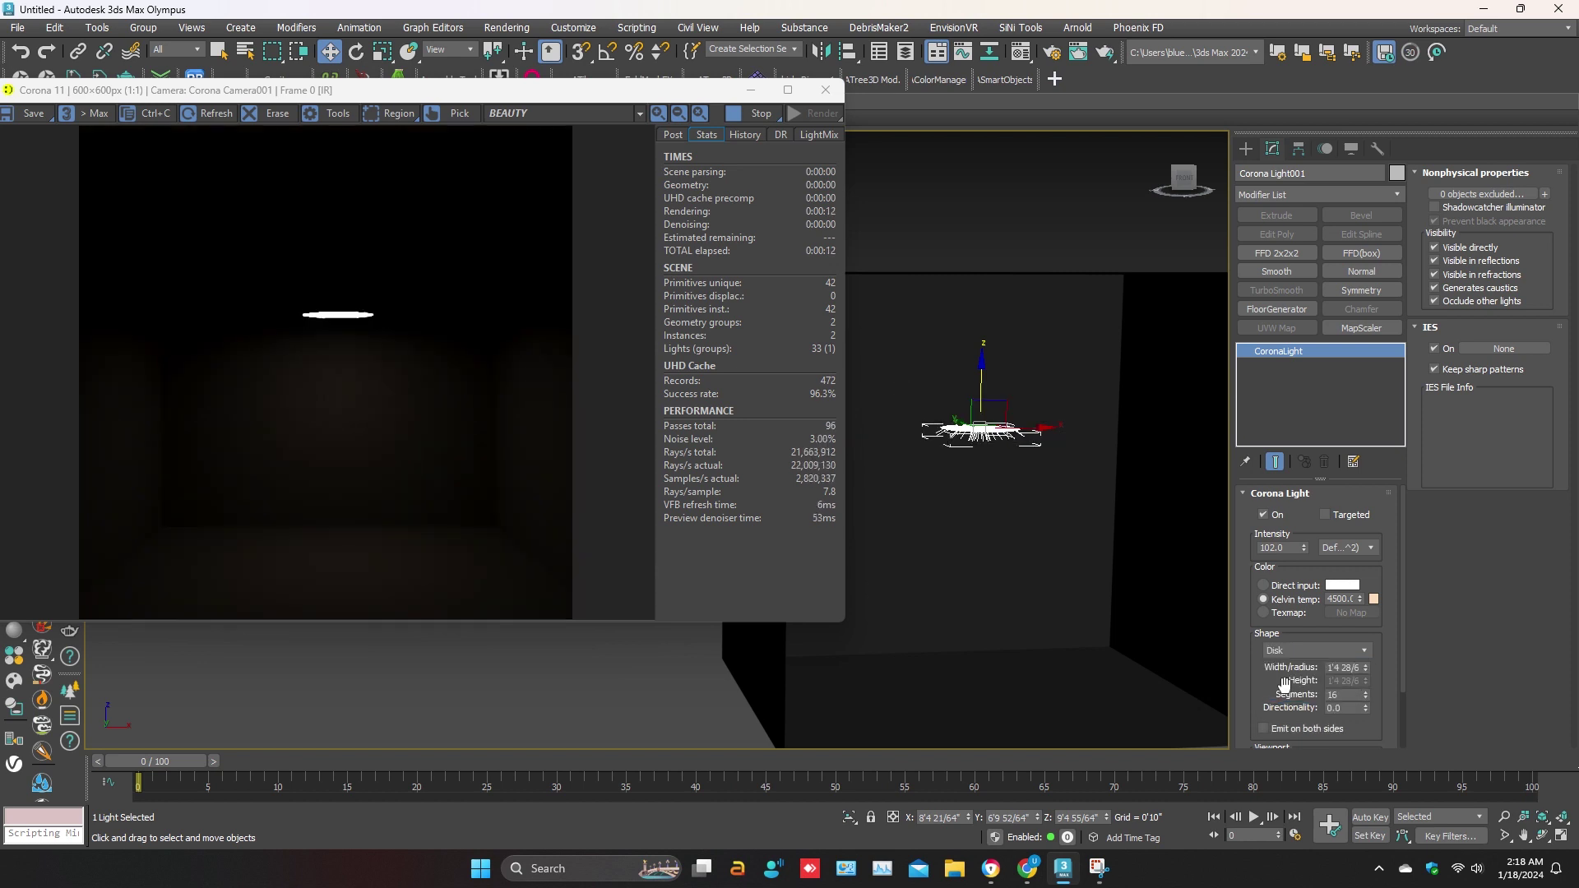
{"action": "middle_click_drag", "start_coordinate": [981, 468], "coordinate": [966, 448], "text": "alt"}
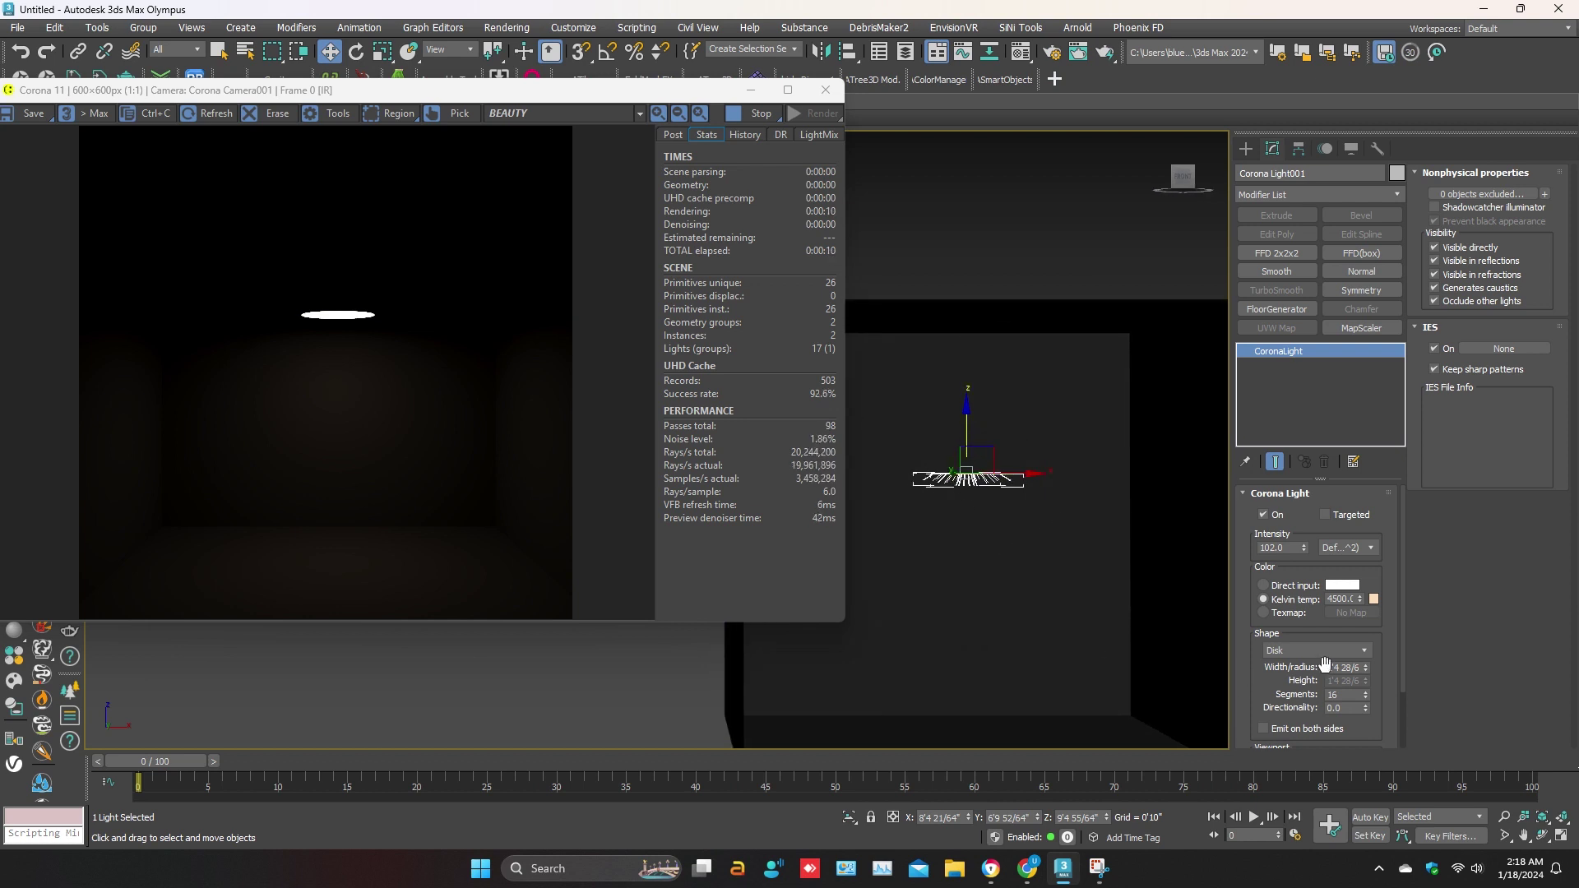
{"action": "left_click_drag", "start_coordinate": [1369, 664], "coordinate": [1363, 633]}
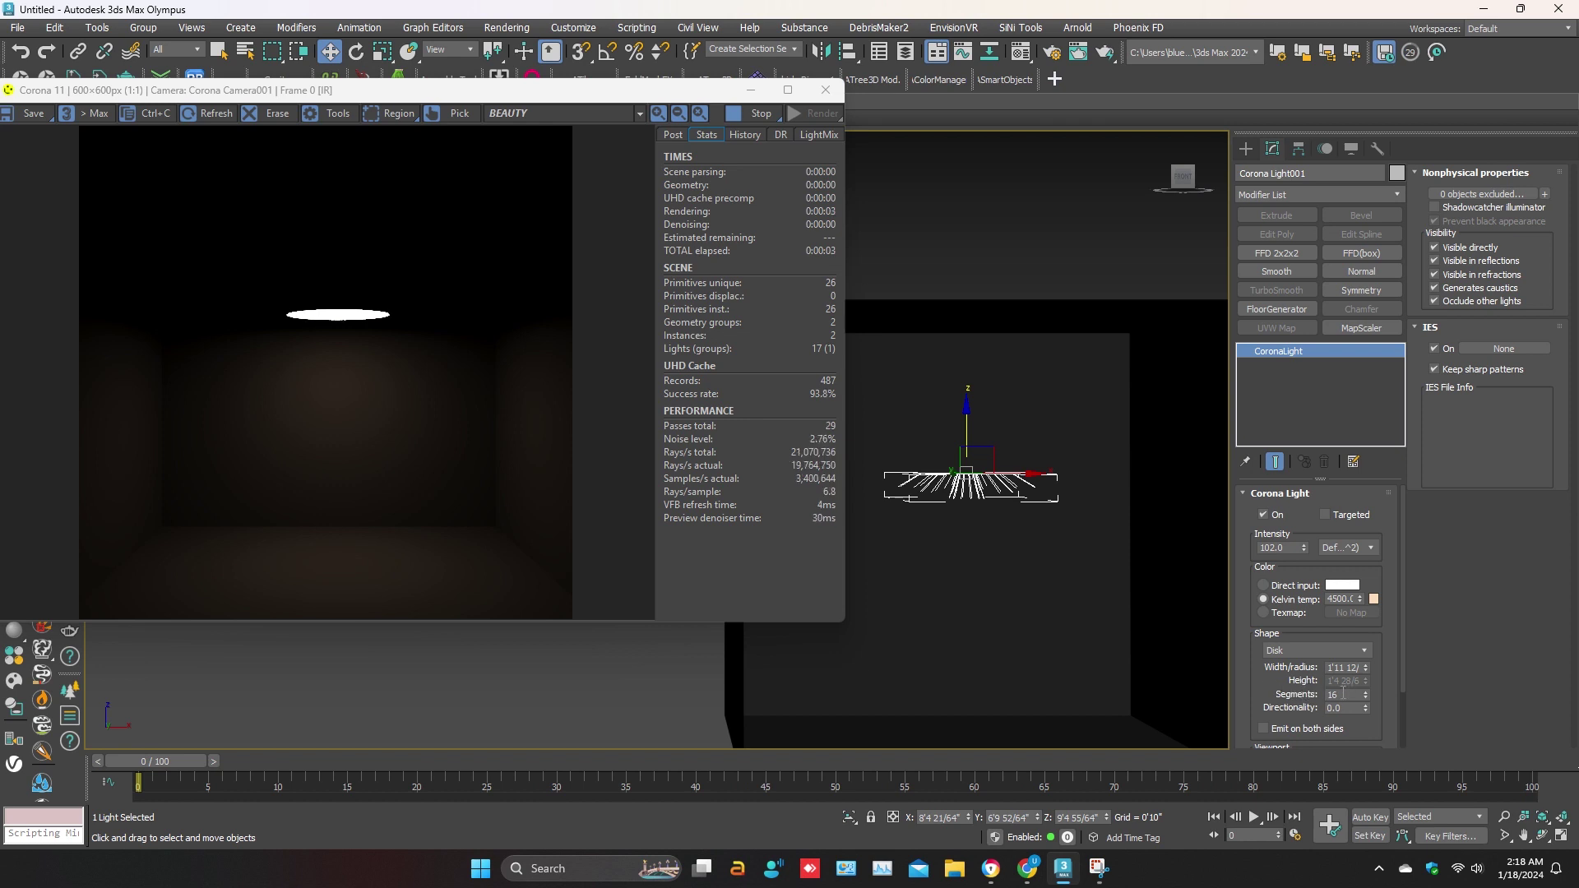
Adjust the disk's segments from Top view and raise the light toward the ceiling
{"action": "key", "text": "t"}
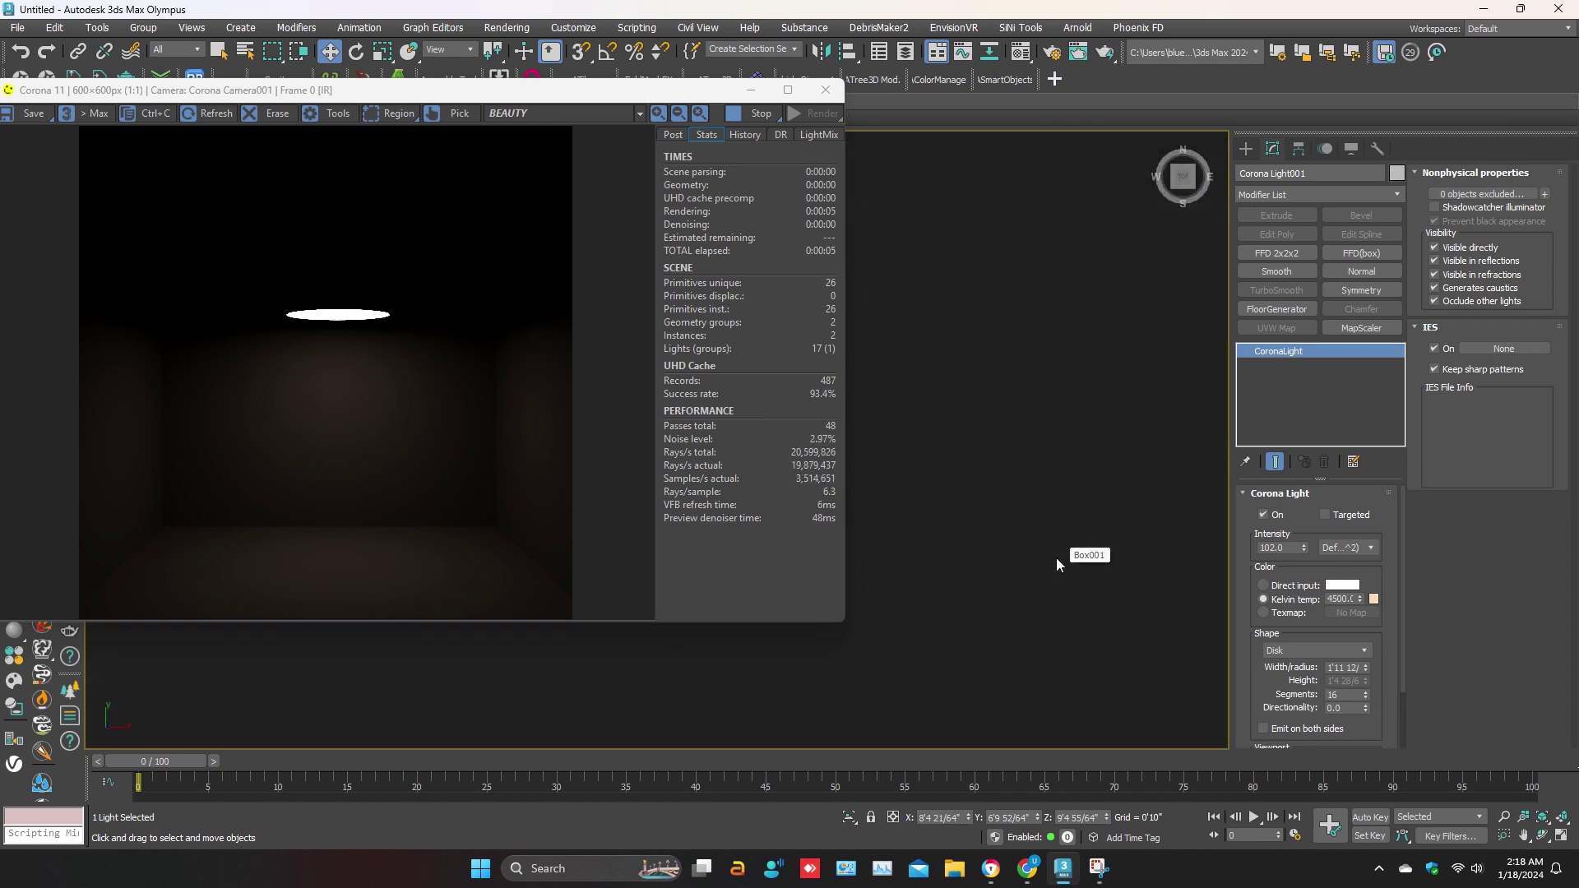
{"action": "scroll", "coordinate": [1020, 548], "scroll_direction": "up", "scroll_amount": 6}
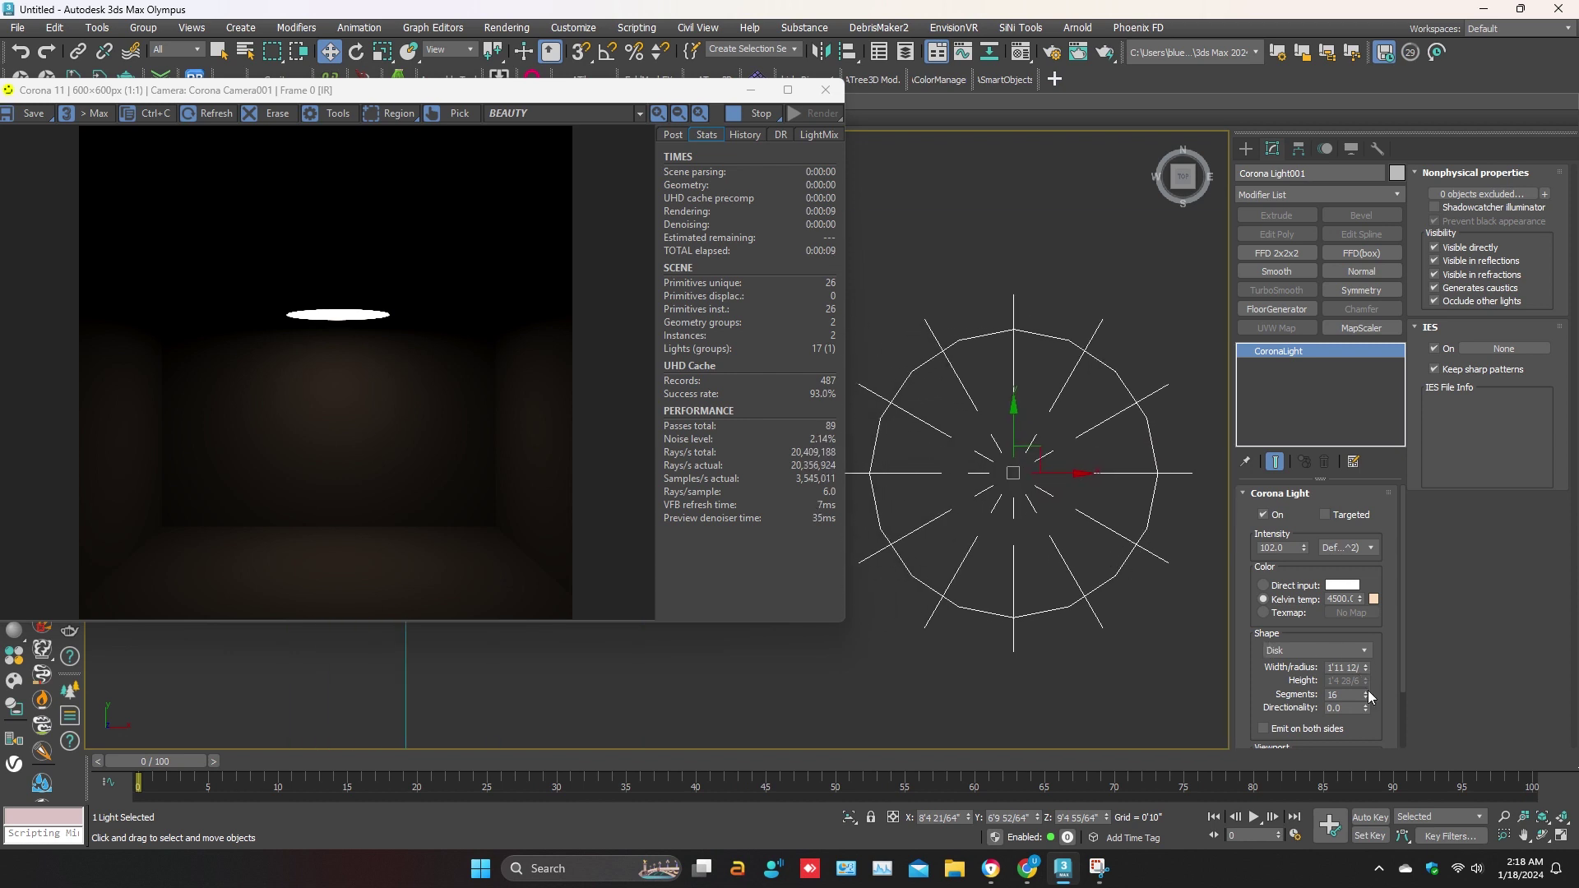
{"action": "mouse_move", "coordinate": [1366, 696]}
{"action": "left_mouse_down"}
{"action": "mouse_move", "coordinate": [1366, 720]}
{"action": "mouse_move", "coordinate": [1366, 693]}
{"action": "left_mouse_up"}
{"action": "scroll", "coordinate": [1038, 543], "scroll_direction": "down", "scroll_amount": 4}
{"action": "mouse_move", "coordinate": [1038, 559]}
{"action": "middle_mouse_down", "text": "alt"}
{"action": "mouse_move", "coordinate": [1038, 523]}
{"action": "mouse_move", "coordinate": [1007, 525]}
{"action": "mouse_move", "coordinate": [943, 467]}
{"action": "middle_mouse_up", "text": "alt"}
{"action": "key", "text": "p"}
{"action": "scroll", "coordinate": [946, 482], "scroll_direction": "up", "scroll_amount": 3}
{"action": "left_click_drag", "start_coordinate": [936, 465], "coordinate": [948, 293]}
Raise the light intensity to 145.86 and set Directionality to 0.45
{"action": "middle_click_drag", "start_coordinate": [978, 429], "coordinate": [979, 457], "text": "alt"}
{"action": "middle_click_drag", "start_coordinate": [978, 527], "coordinate": [973, 430]}
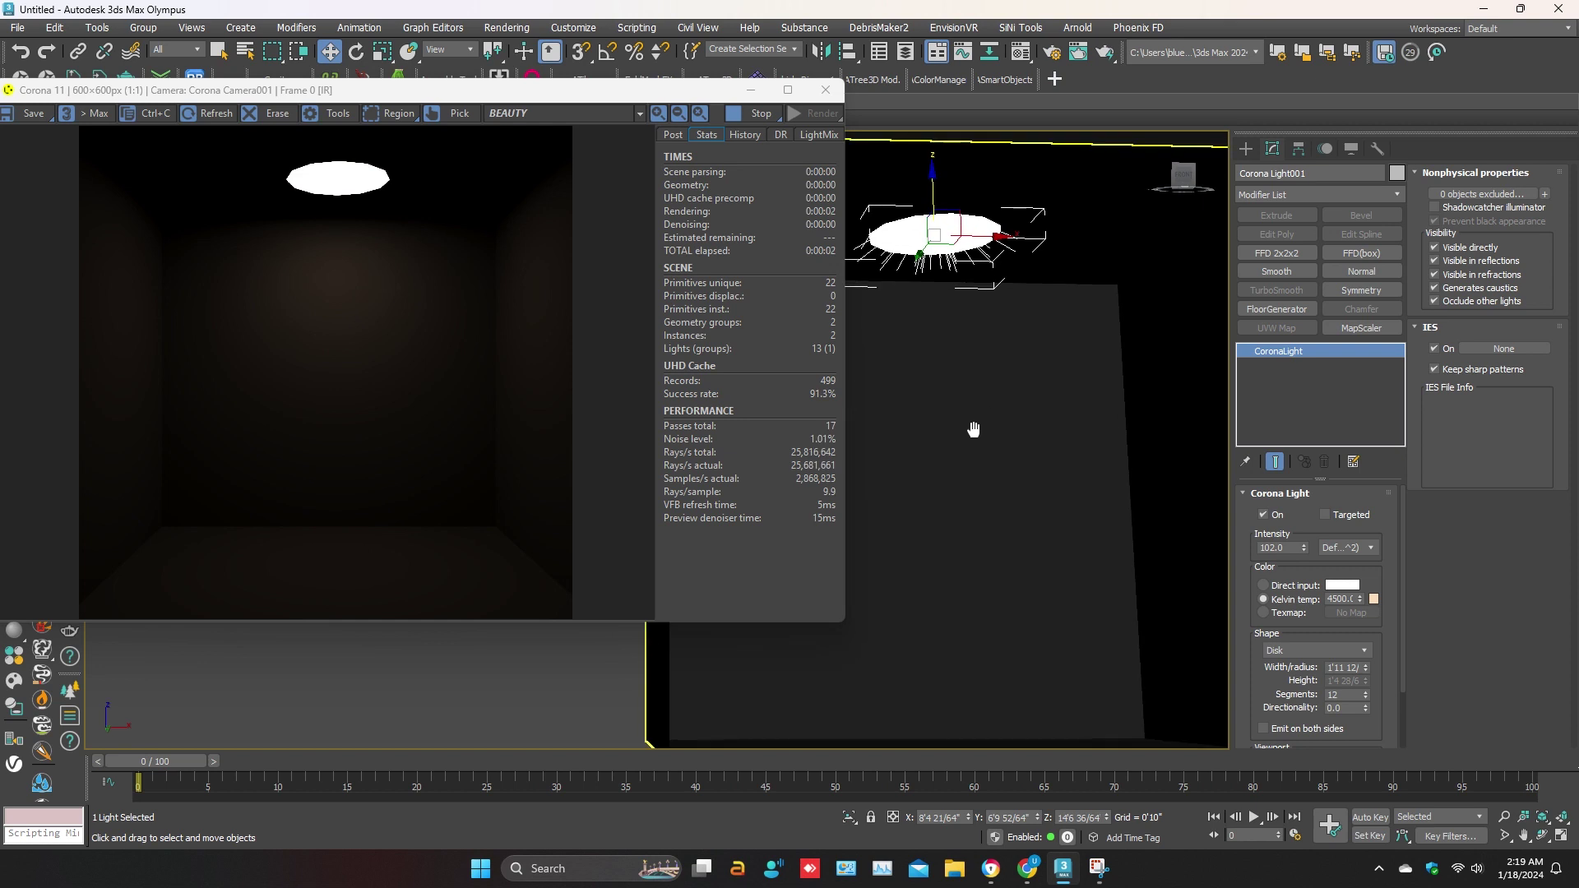
{"action": "scroll", "coordinate": [941, 230], "scroll_direction": "up", "scroll_amount": 3}
{"action": "middle_click_drag", "start_coordinate": [941, 230], "coordinate": [946, 259], "text": "alt"}
{"action": "left_click_drag", "start_coordinate": [1304, 548], "coordinate": [1303, 527]}
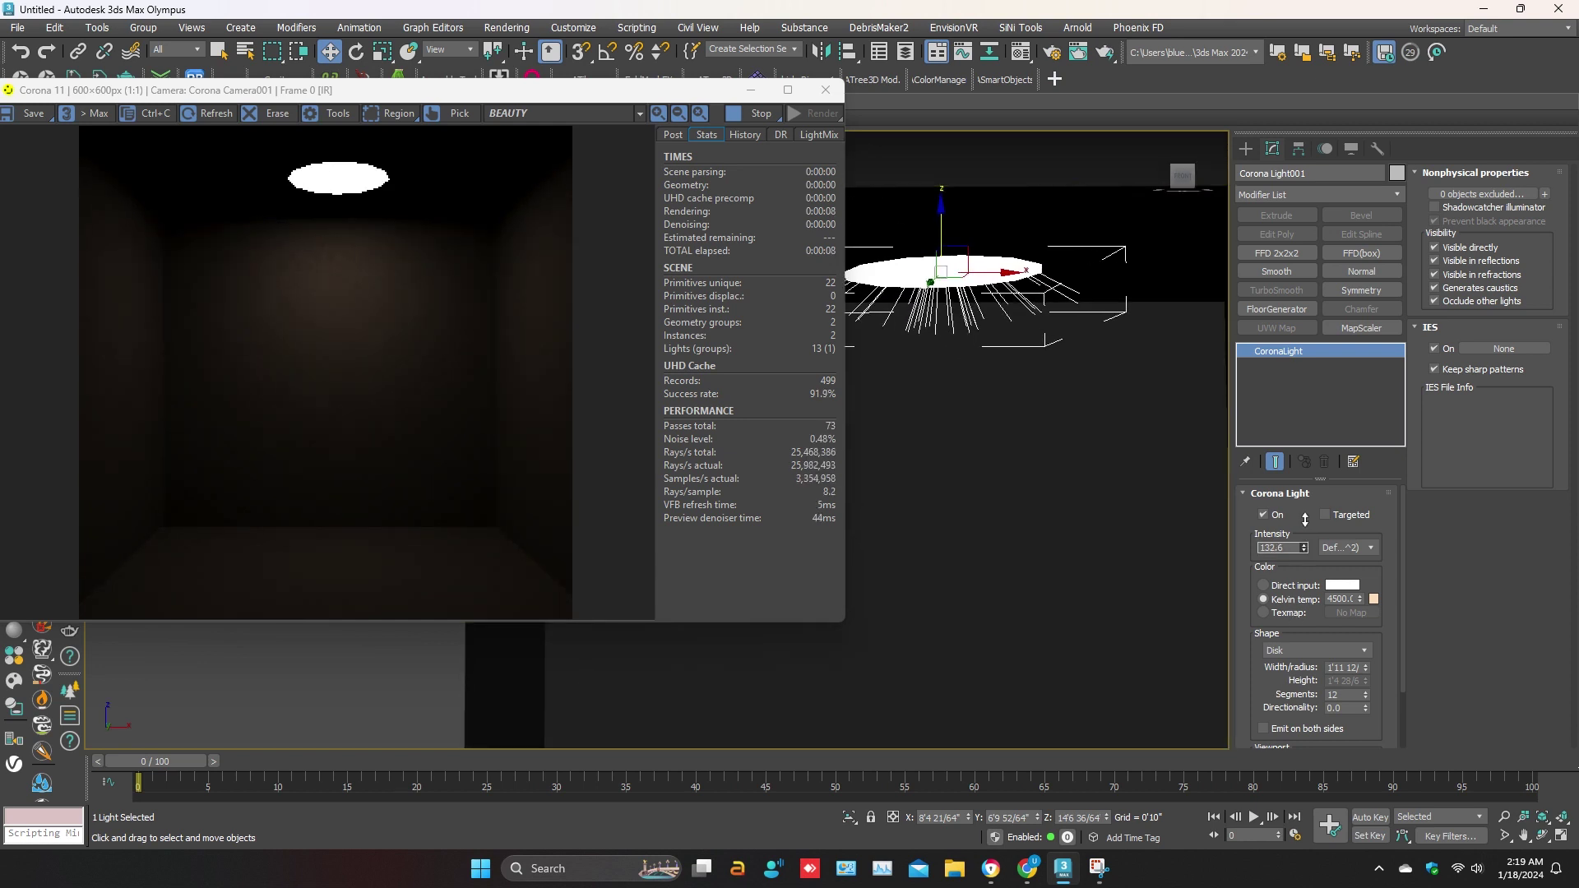
{"action": "middle_click_drag", "start_coordinate": [1001, 320], "coordinate": [1077, 336]}
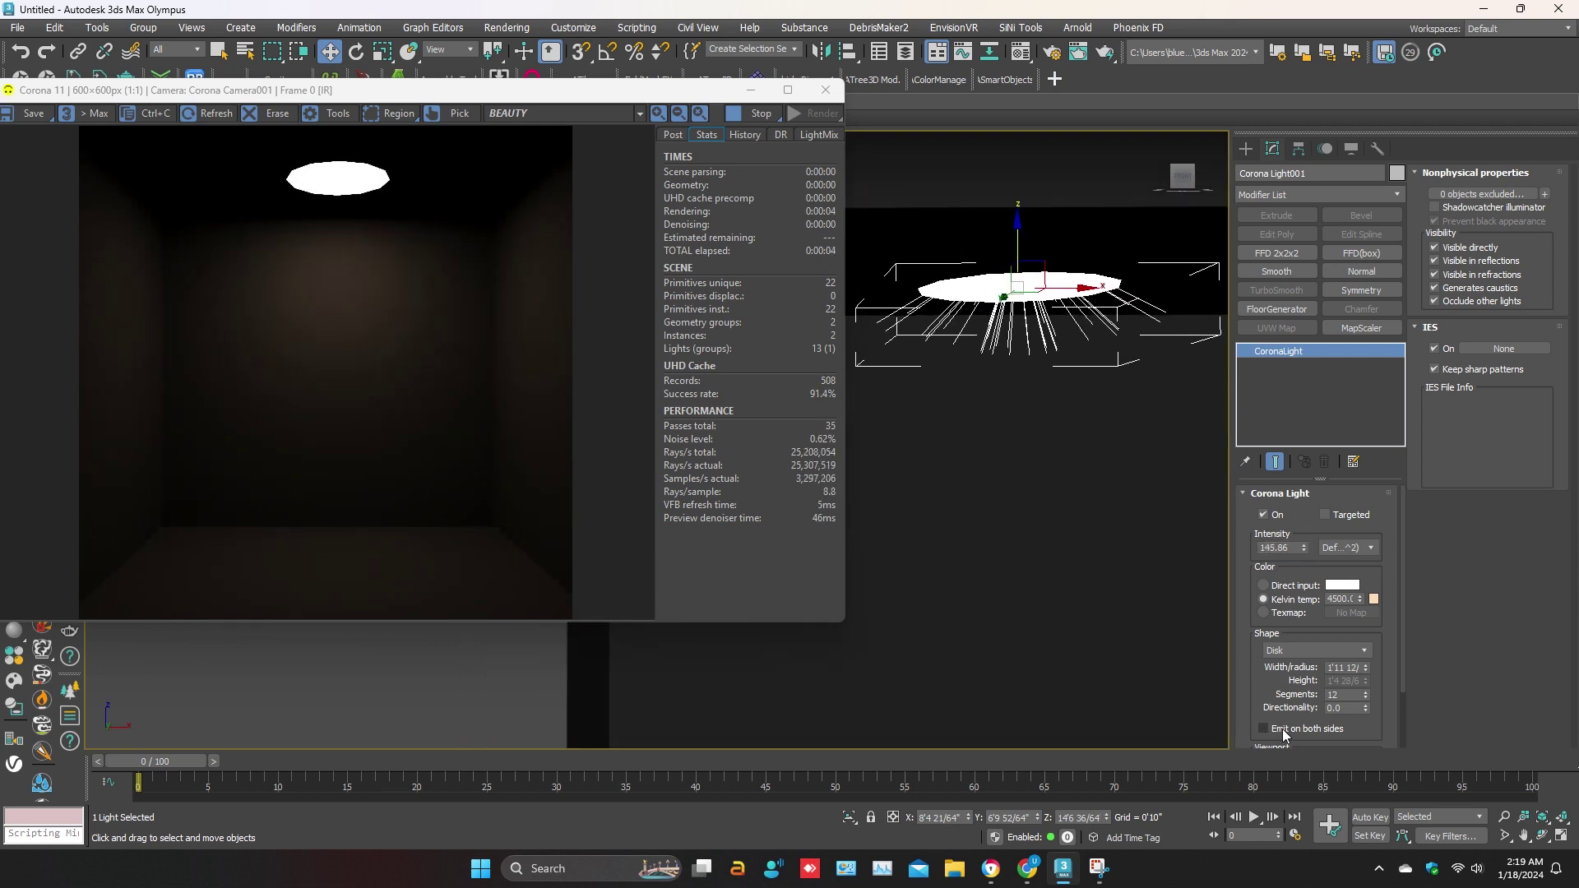
{"action": "mouse_move", "coordinate": [1365, 708]}
{"action": "left_mouse_down"}
{"action": "mouse_move", "coordinate": [1365, 652]}
{"action": "mouse_move", "coordinate": [1369, 718]}
{"action": "left_mouse_up"}
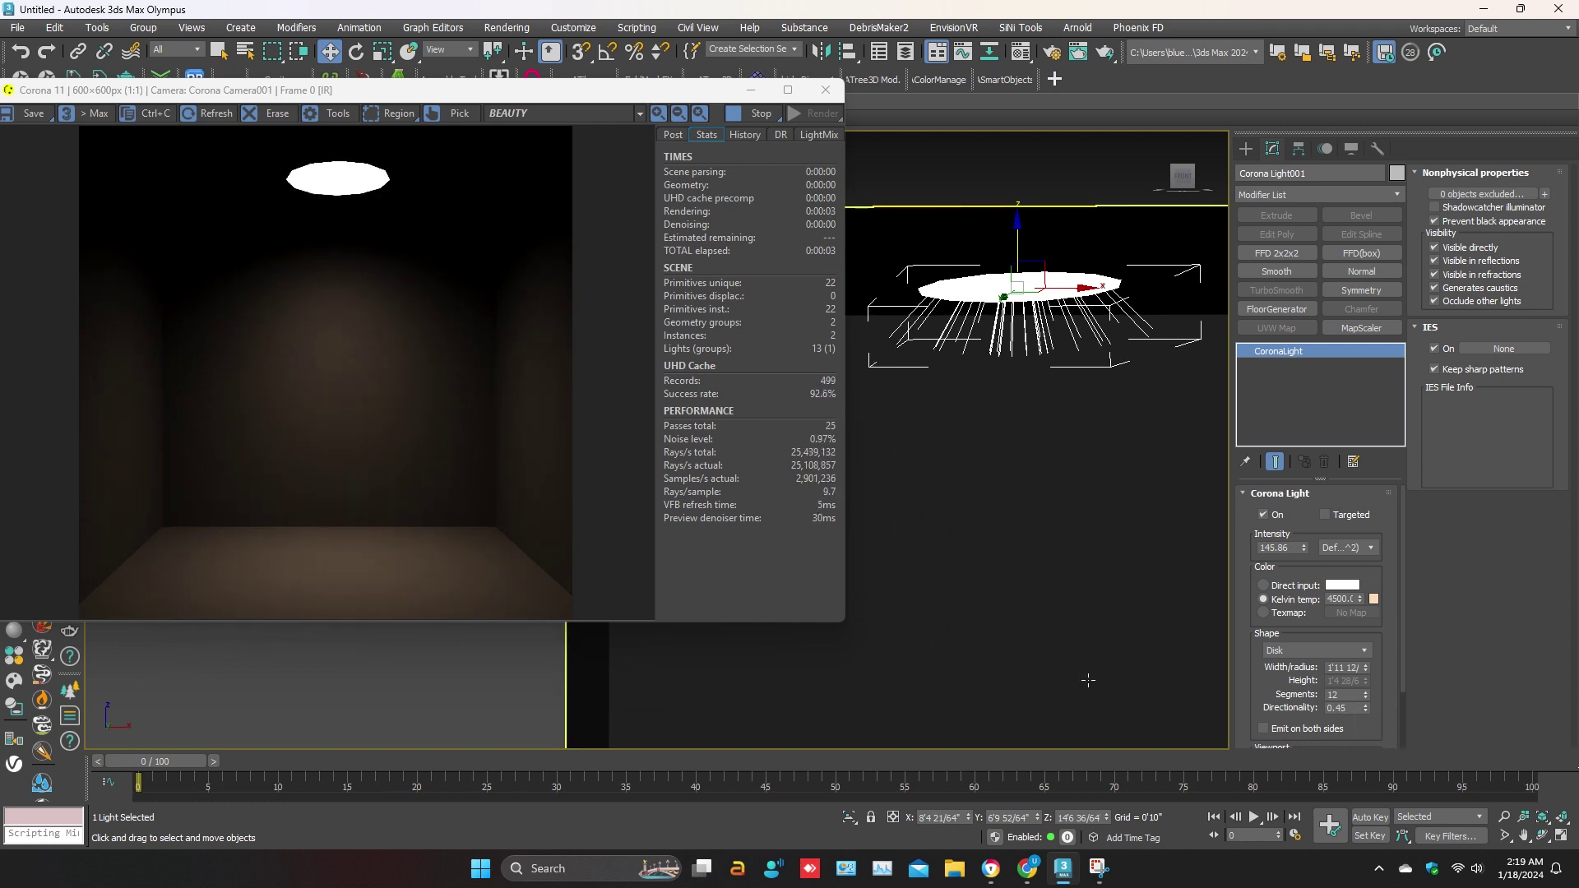
Test the disk lower with Emit on both sides, then uncheck it and raise it back up
{"action": "left_click_drag", "start_coordinate": [1020, 247], "coordinate": [1021, 378]}
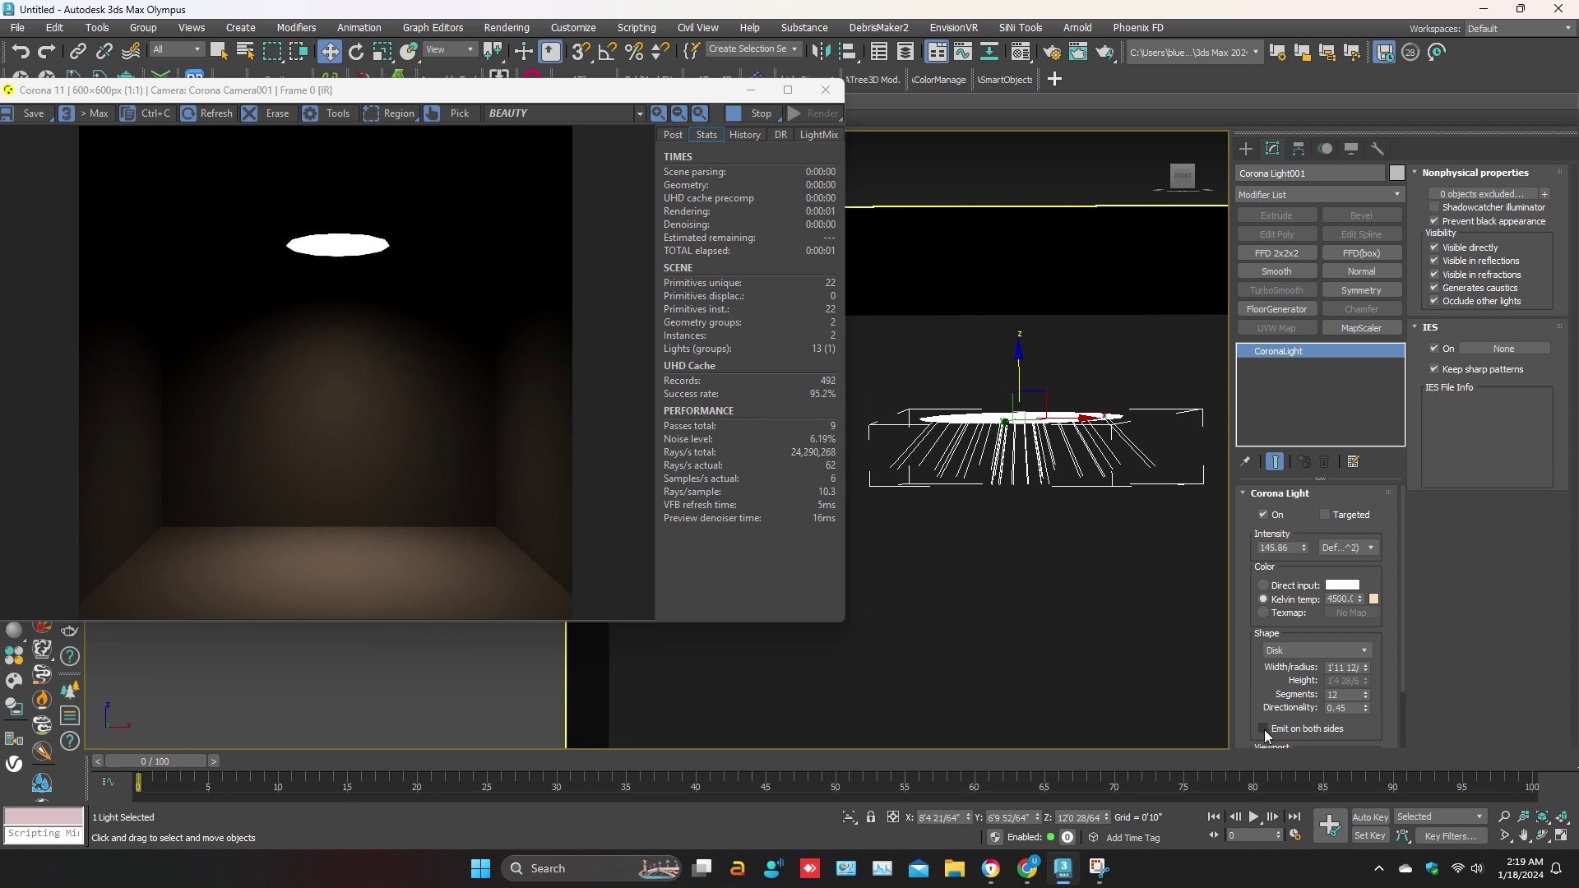
{"action": "left_click", "coordinate": [1264, 729]}
{"action": "left_click", "coordinate": [1266, 729]}
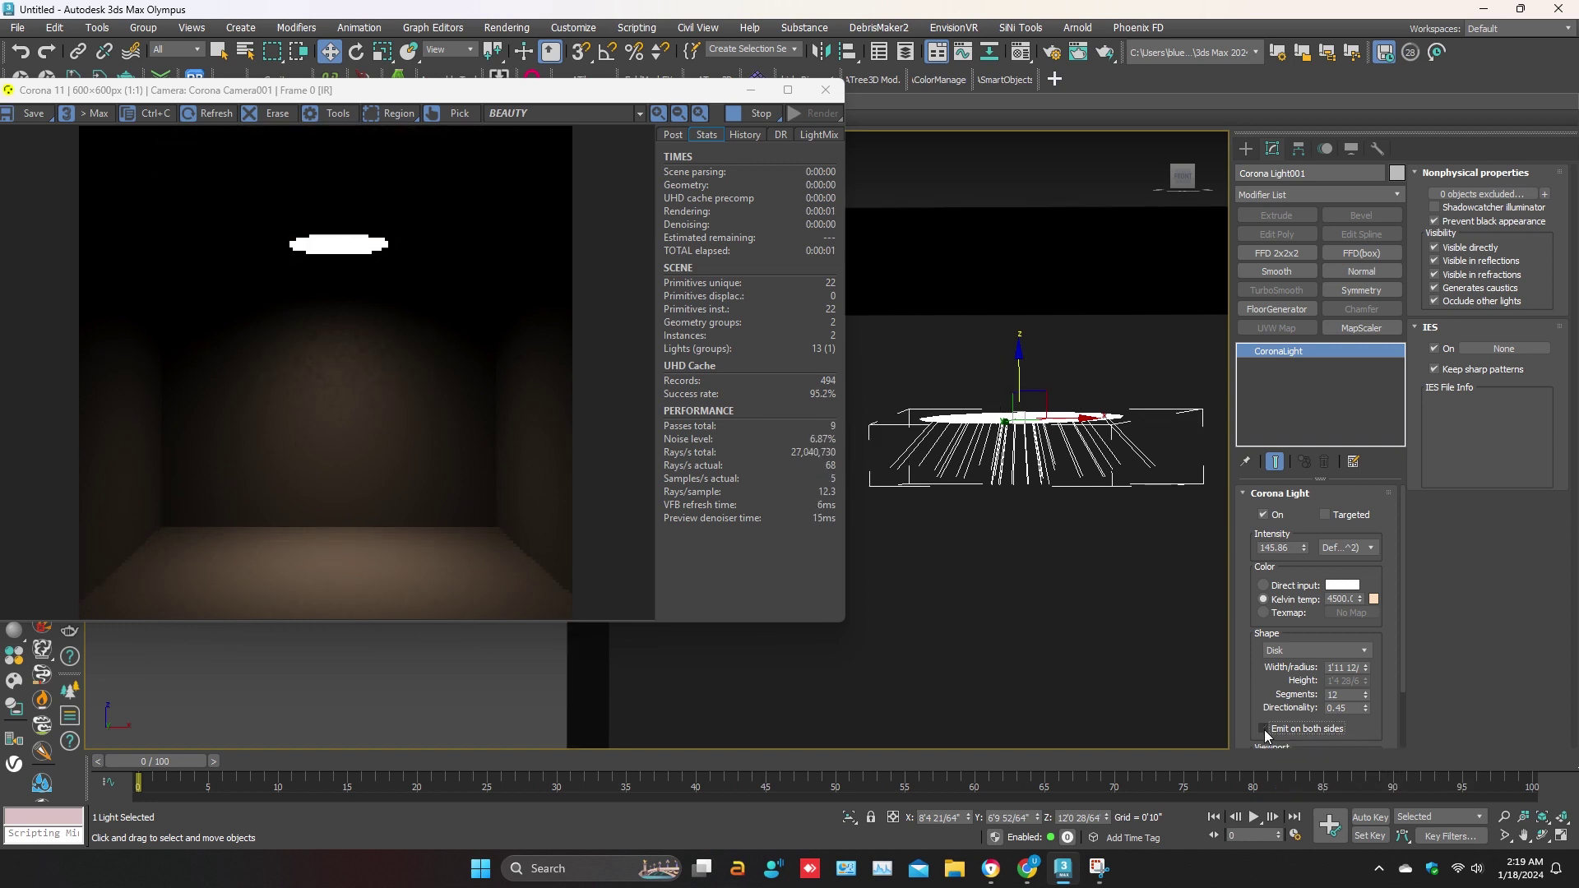
{"action": "left_click", "coordinate": [1265, 729]}
{"action": "mouse_move", "coordinate": [1026, 362]}
{"action": "left_mouse_down"}
{"action": "mouse_move", "coordinate": [1024, 570]}
{"action": "mouse_move", "coordinate": [1011, 375]}
{"action": "left_mouse_up"}
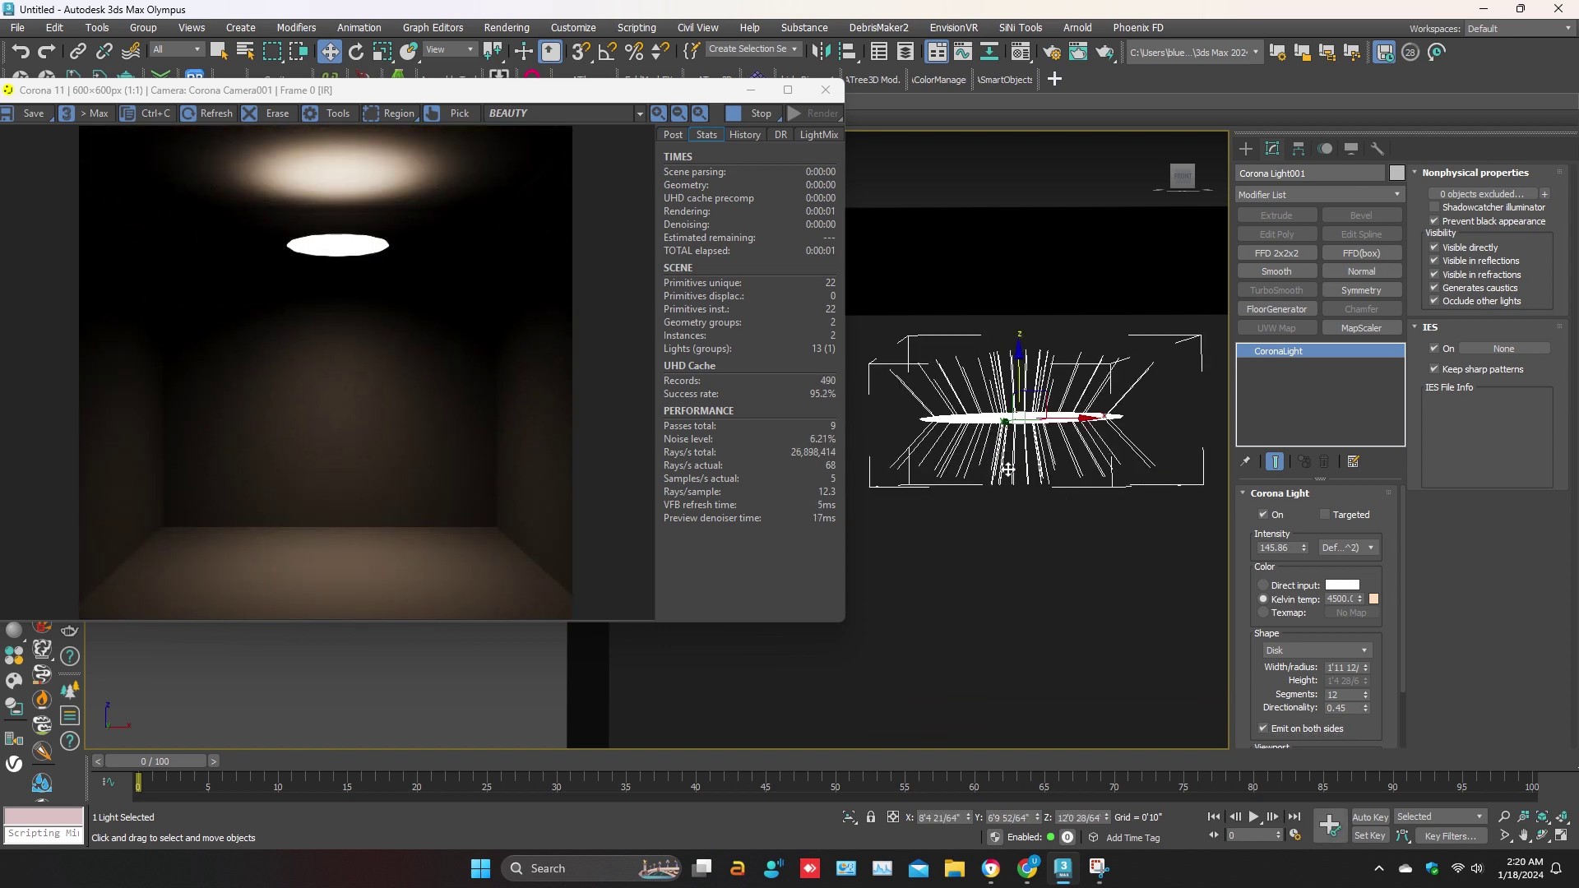
{"action": "left_click", "coordinate": [1264, 728]}
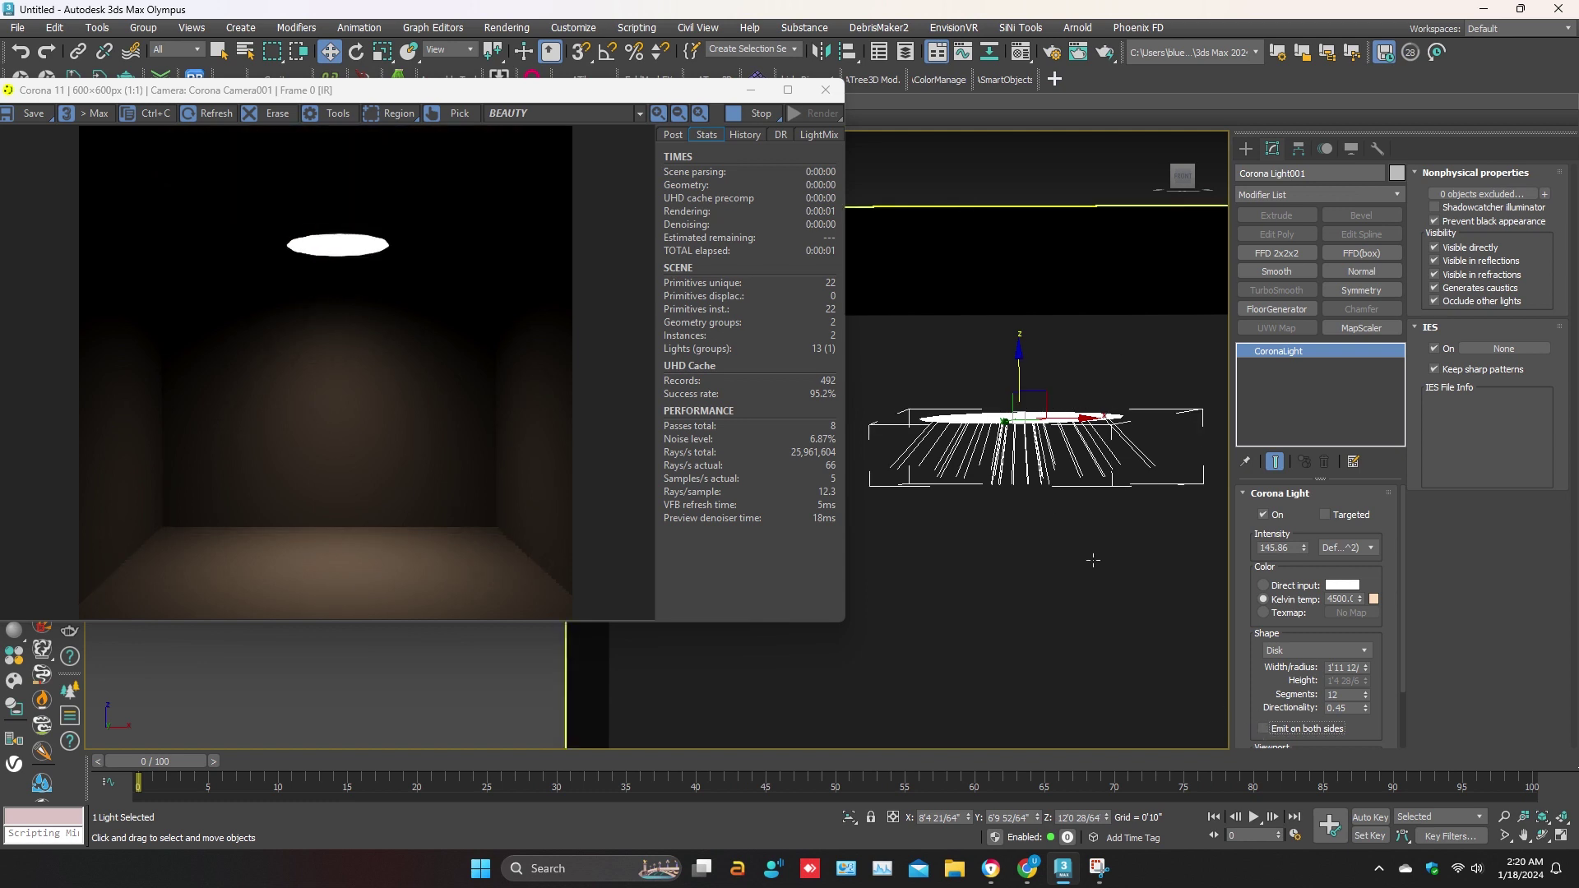
{"action": "left_click_drag", "start_coordinate": [1020, 379], "coordinate": [1019, 247]}
{"action": "scroll", "coordinate": [1028, 480], "scroll_direction": "down", "scroll_amount": 2}
{"action": "middle_click_drag", "start_coordinate": [1028, 480], "coordinate": [1022, 440]}
{"action": "scroll", "coordinate": [1244, 629], "scroll_direction": "down", "scroll_amount": 3}
{"action": "scroll", "coordinate": [1241, 624], "scroll_direction": "down", "scroll_amount": 1}
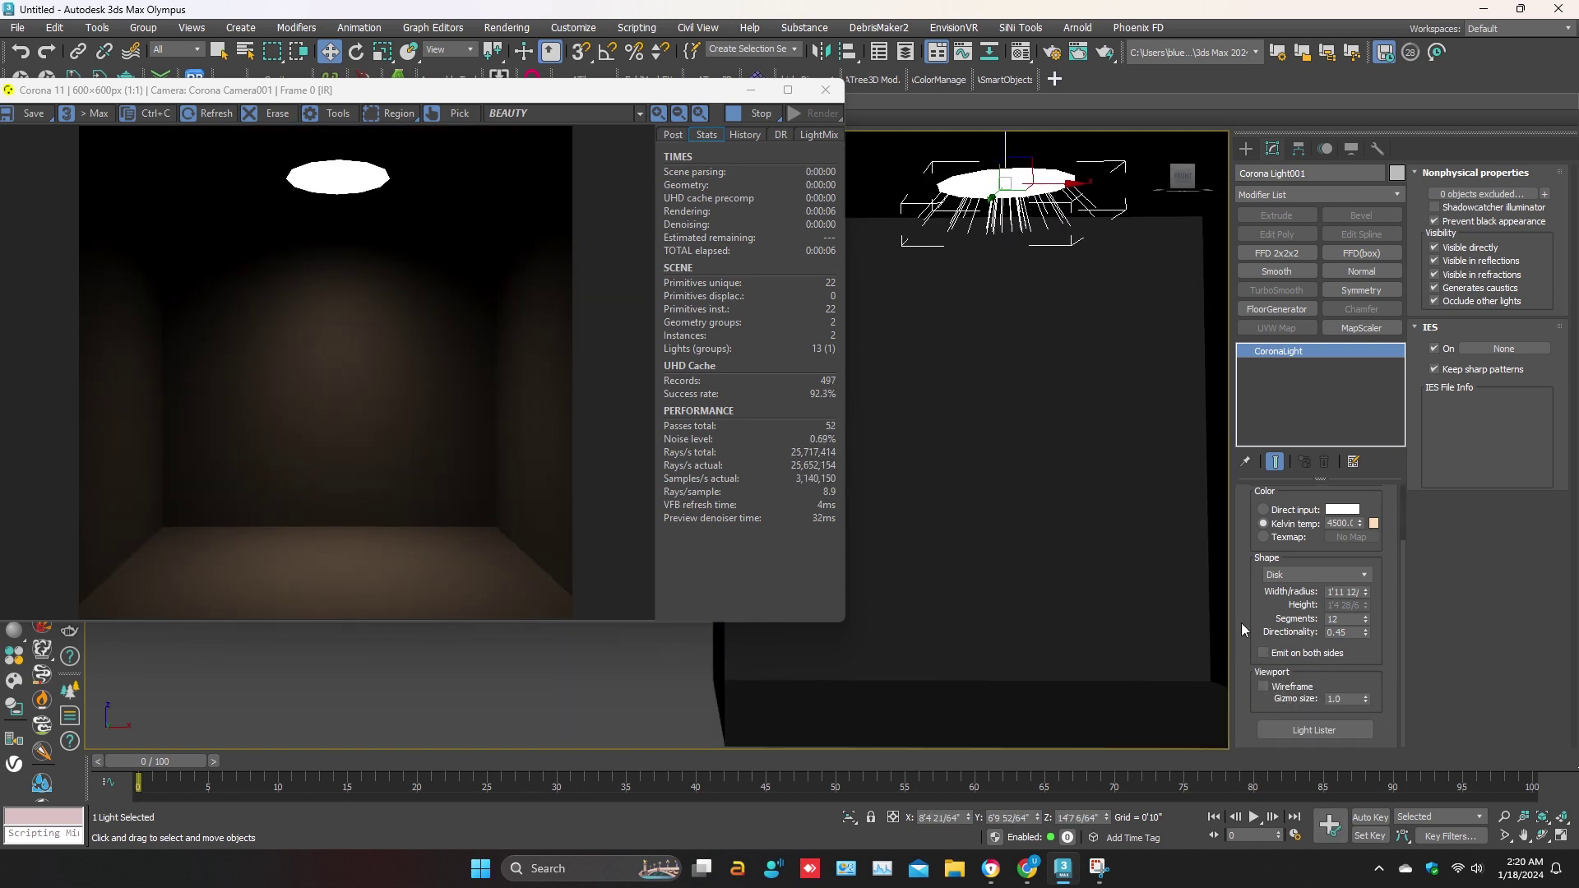
{"action": "scroll", "coordinate": [1242, 623], "scroll_direction": "up", "scroll_amount": 3}
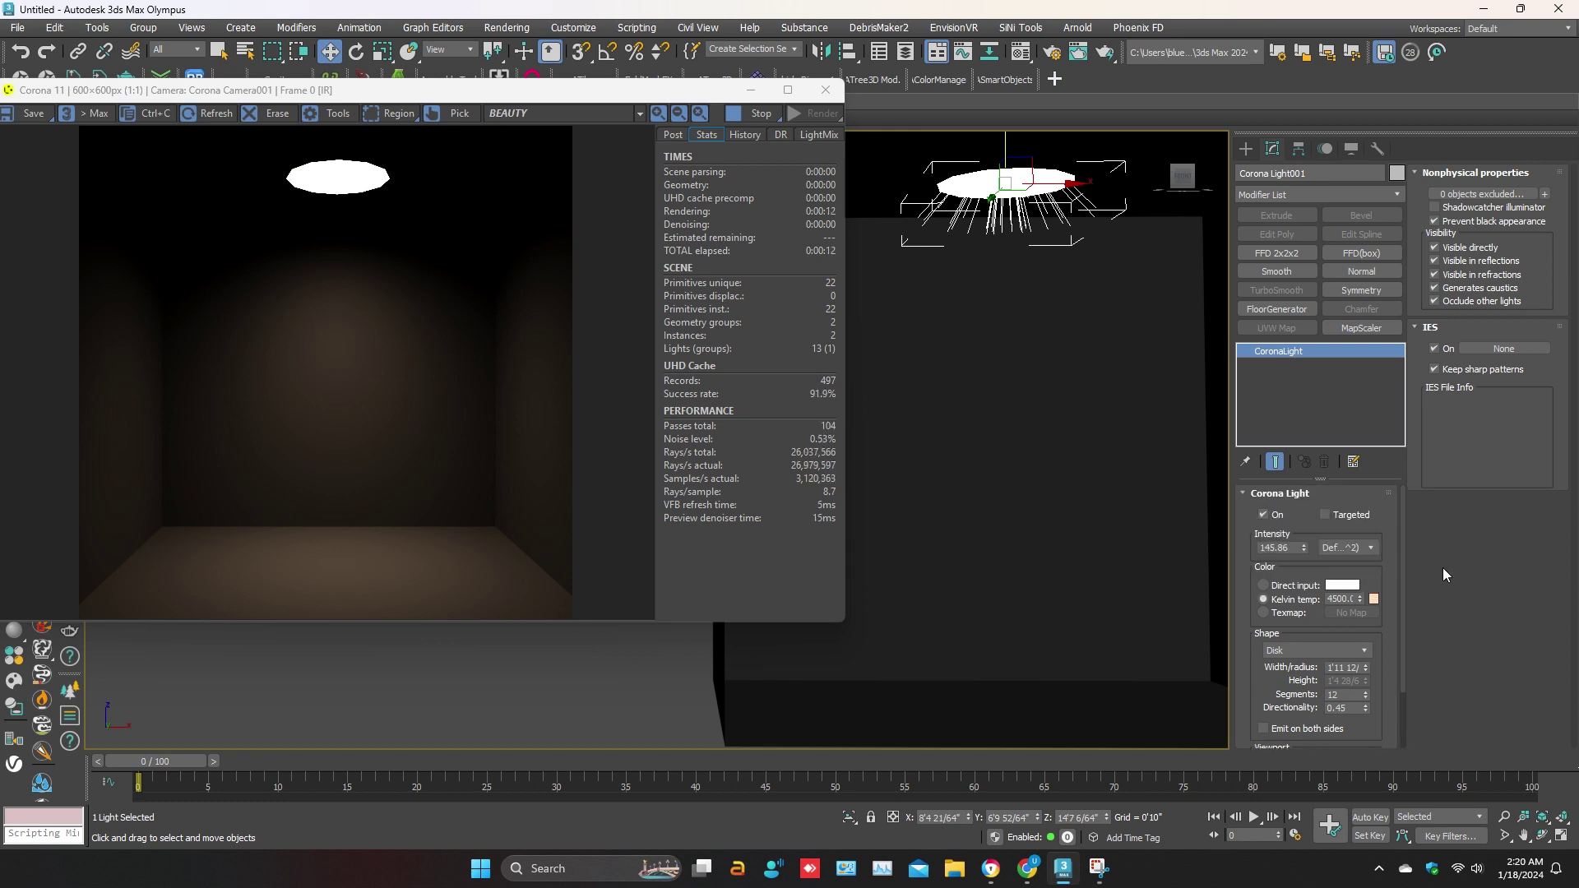
{"action": "left_click", "coordinate": [1437, 248]}
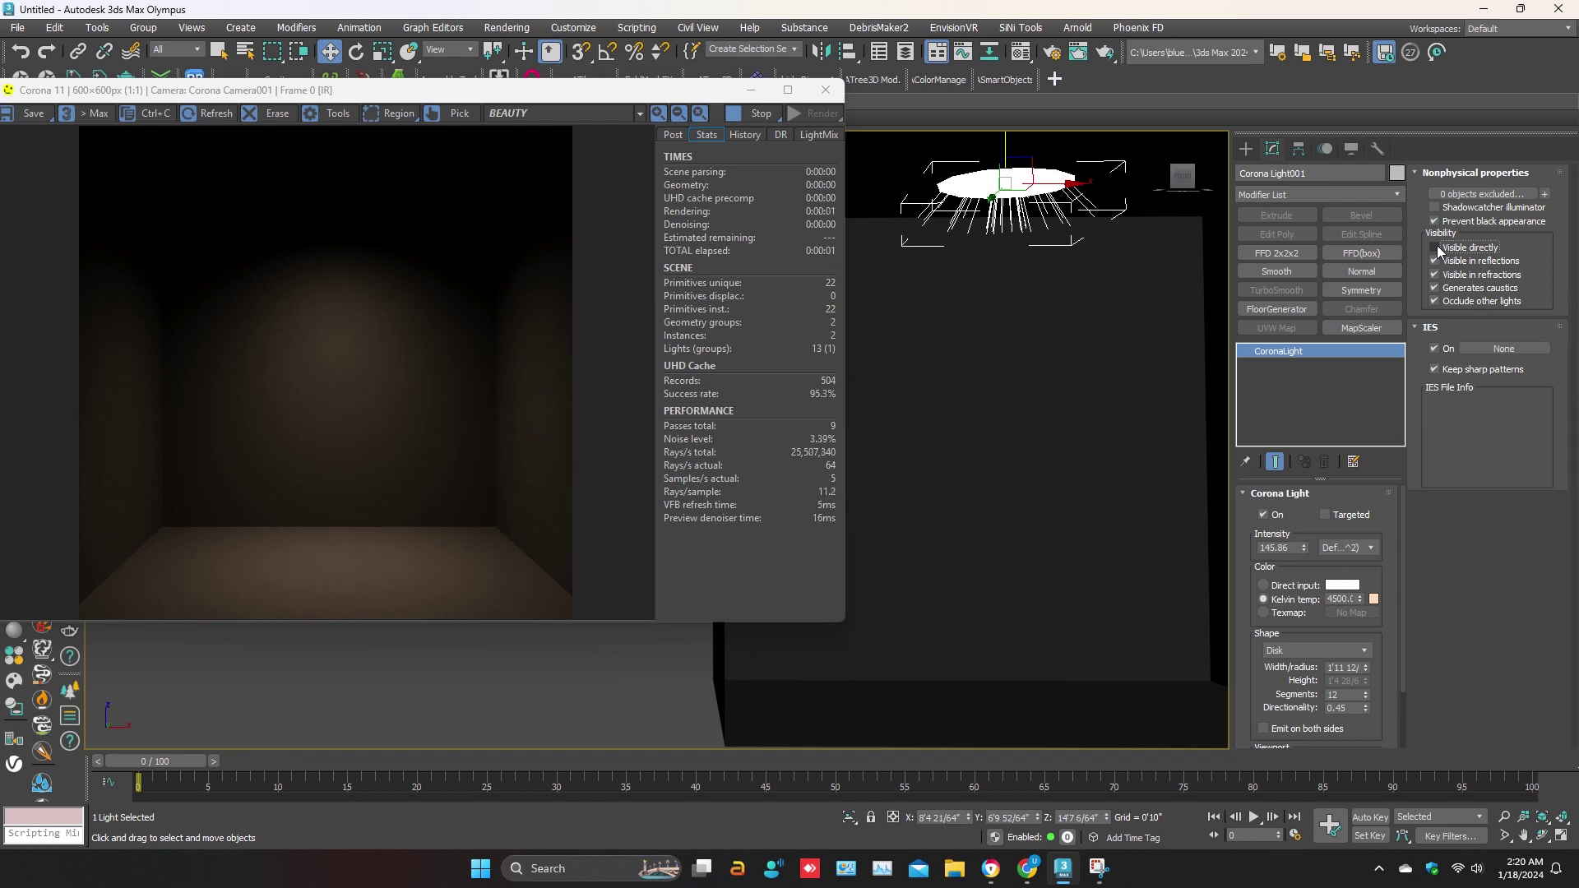
{"action": "left_click", "coordinate": [1438, 247]}
{"action": "left_click", "coordinate": [1438, 247]}
{"action": "left_click", "coordinate": [1438, 246]}
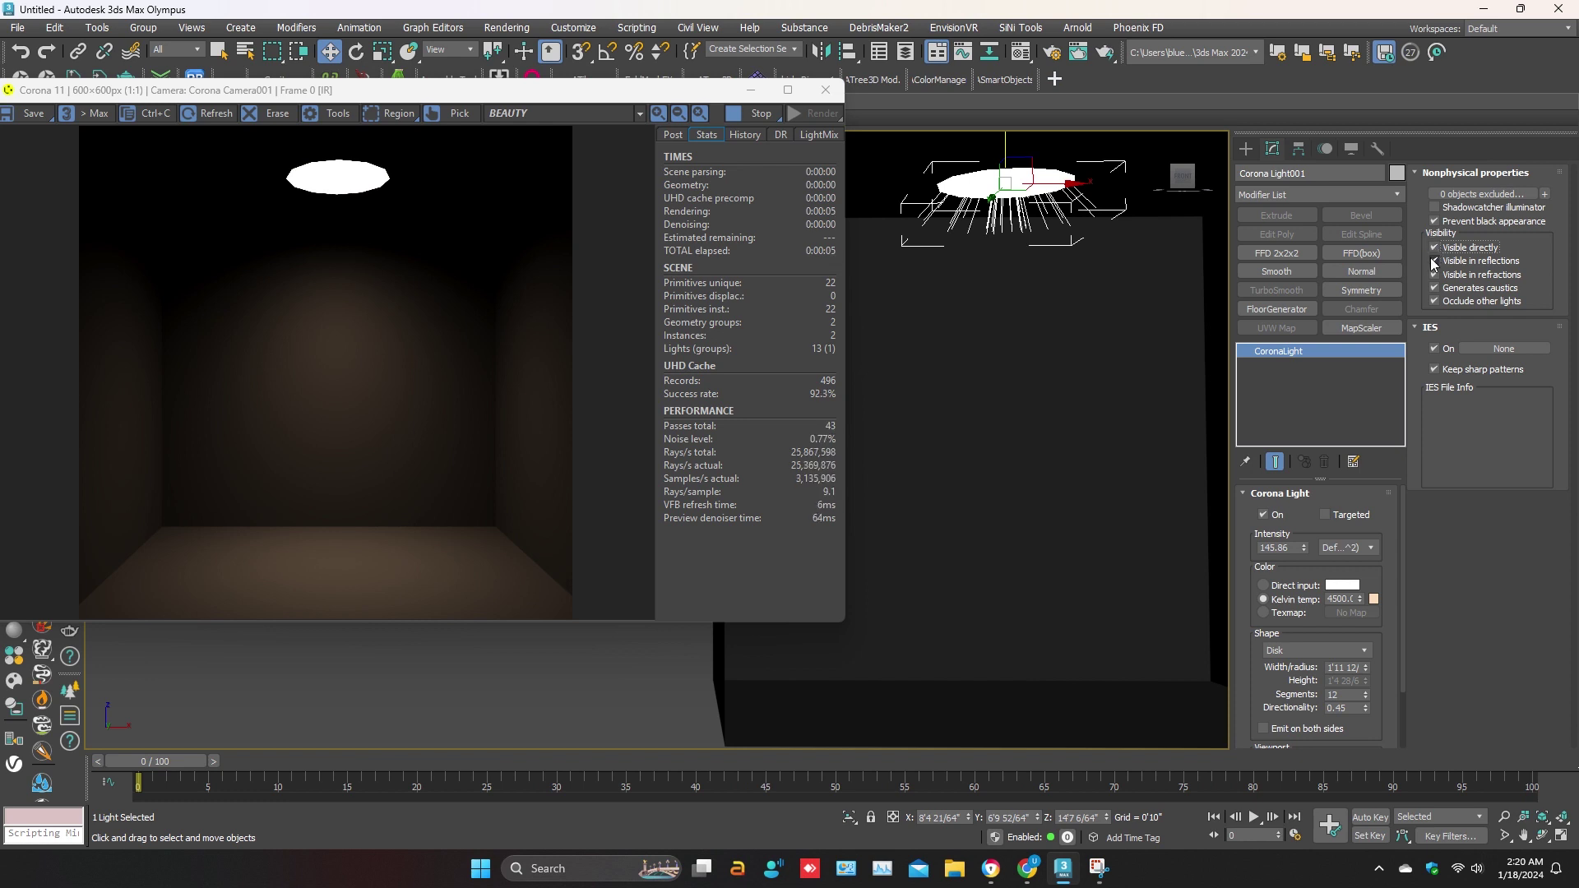
{"action": "left_click", "coordinate": [1435, 260]}
{"action": "left_click", "coordinate": [1435, 274]}
{"action": "left_click", "coordinate": [1436, 288]}
{"action": "left_click", "coordinate": [1435, 288]}
{"action": "left_click", "coordinate": [1436, 274]}
{"action": "left_click", "coordinate": [1436, 261]}
Load Real-IES_bold.ies into the IES slot, dim intensity to 119.605 and shrink the disk radius
{"action": "left_click", "coordinate": [1490, 349]}
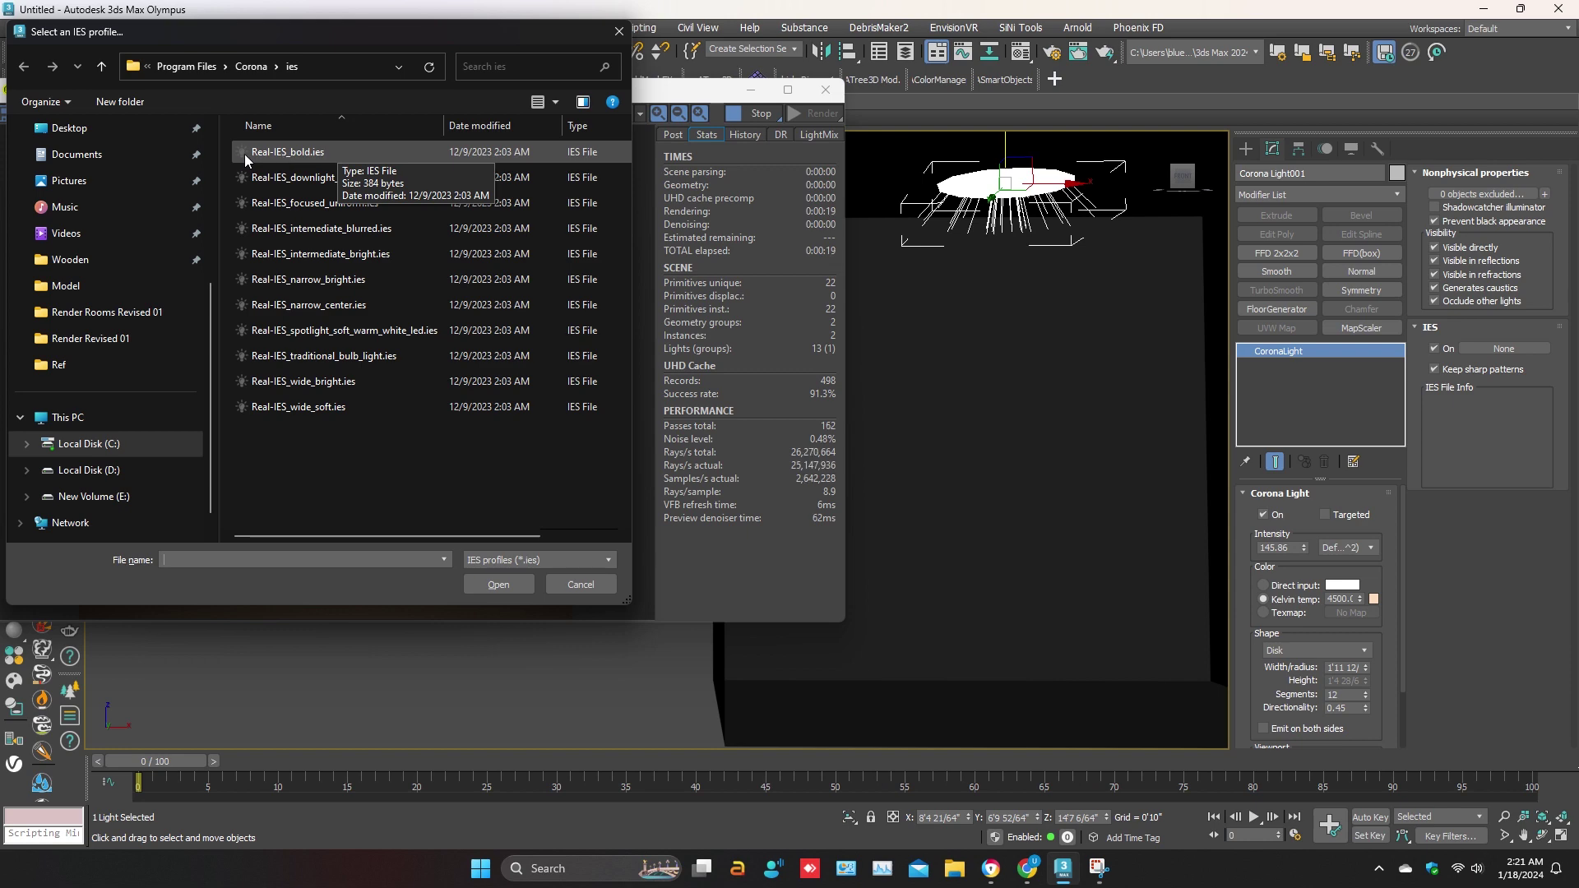
{"action": "double_click", "coordinate": [334, 154]}
{"action": "left_click", "coordinate": [992, 471]}
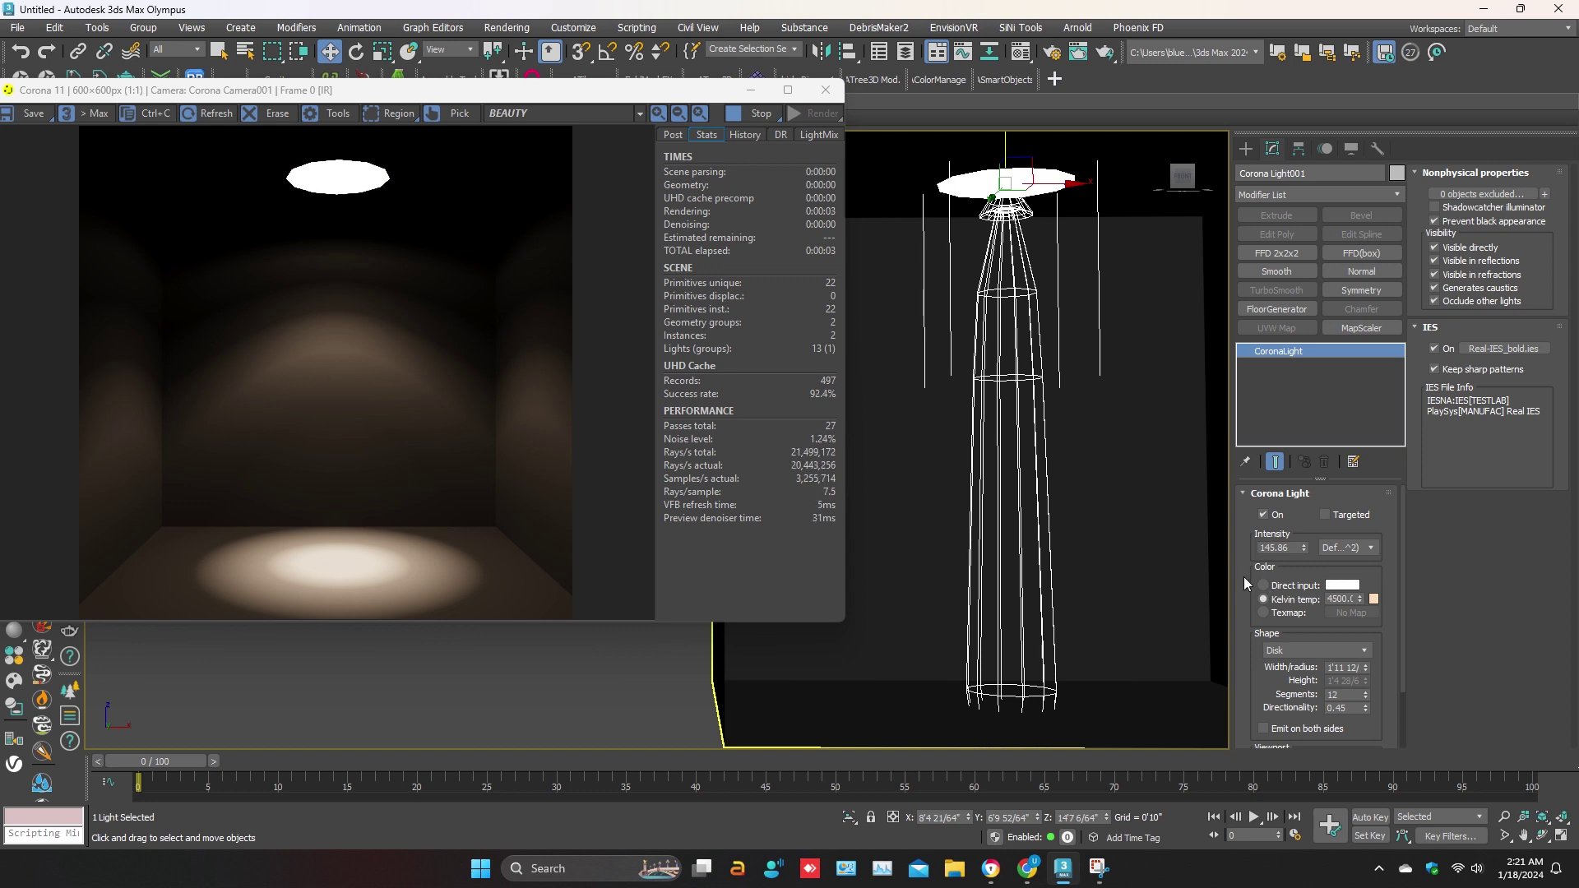
{"action": "left_click_drag", "start_coordinate": [1304, 549], "coordinate": [1304, 567]}
{"action": "left_click_drag", "start_coordinate": [1365, 668], "coordinate": [1365, 729]}
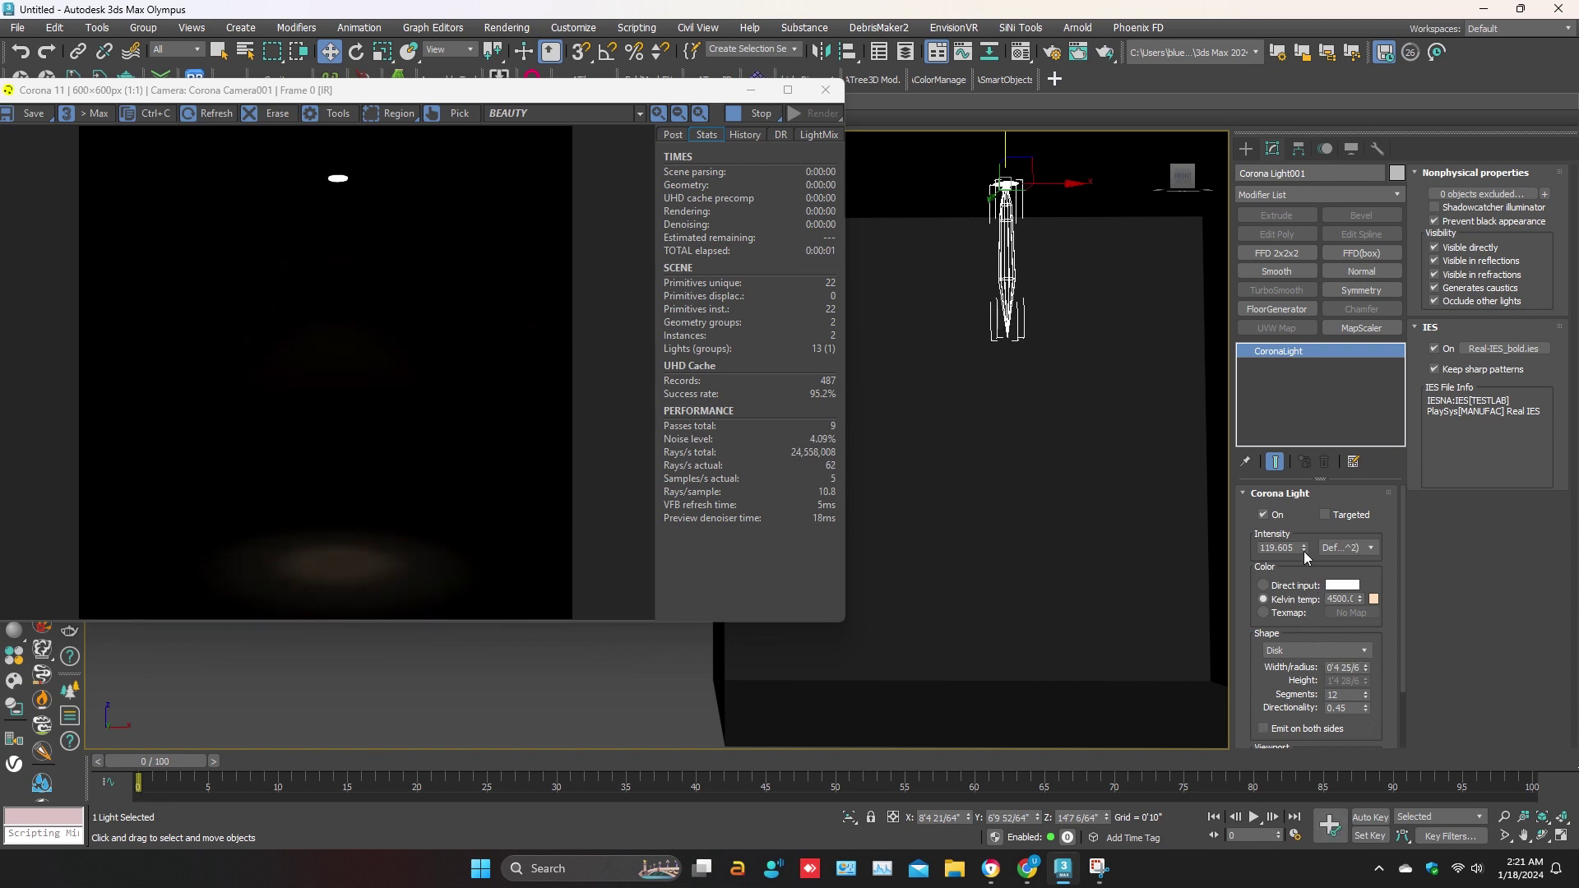
Raise the IES light intensity to 816.904 and Shift-drag a copy of it beside the original
{"action": "left_click_drag", "start_coordinate": [1305, 540], "coordinate": [1206, 64]}
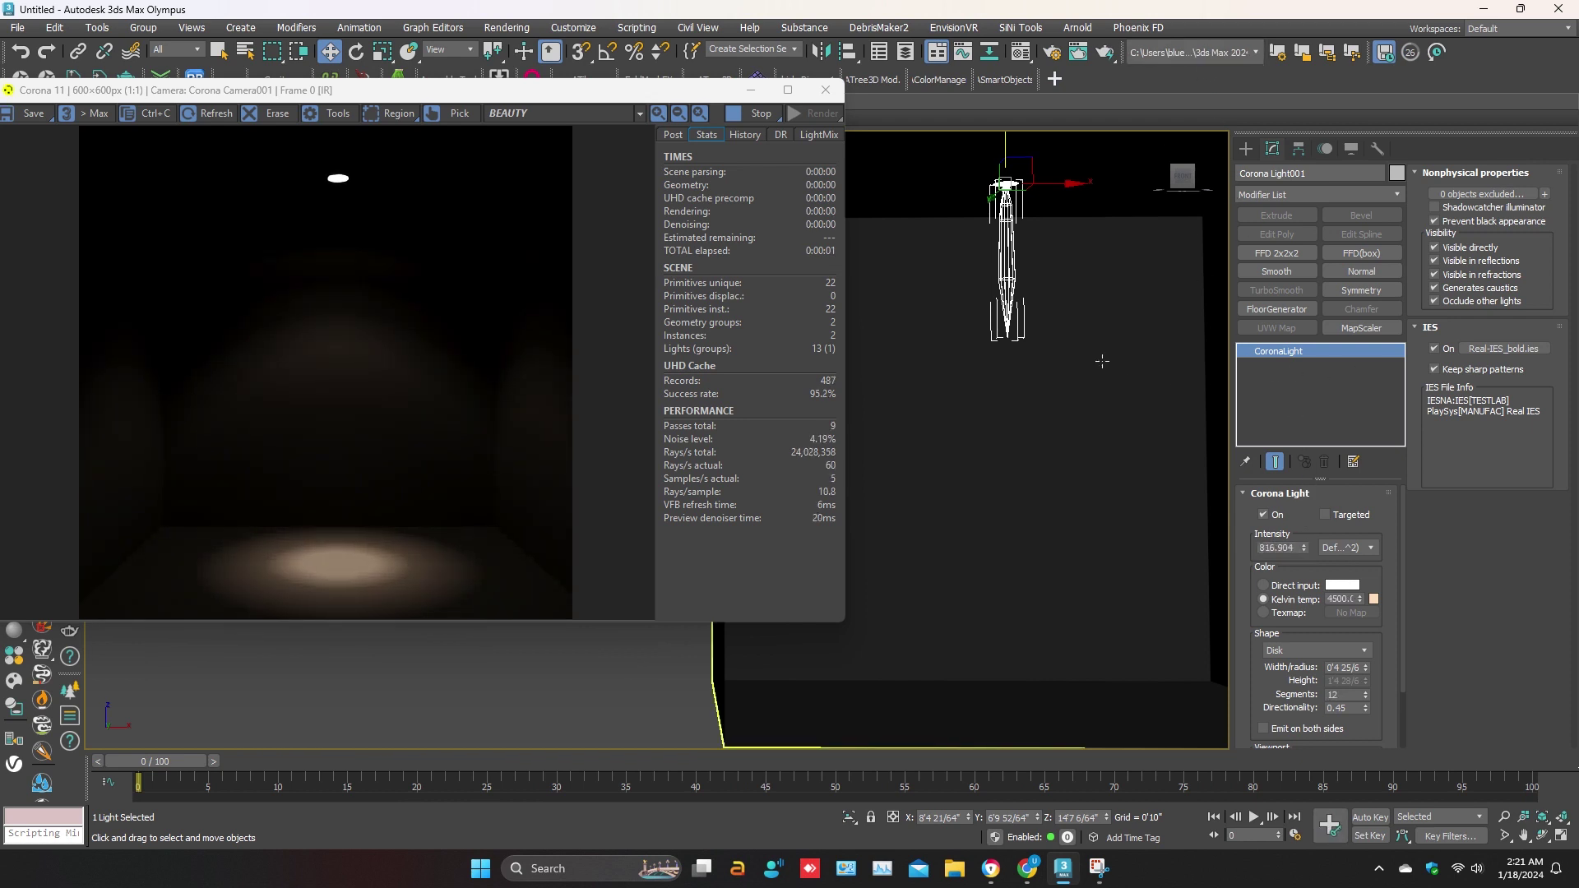
{"action": "middle_click_drag", "start_coordinate": [1018, 252], "coordinate": [1038, 332]}
{"action": "scroll", "coordinate": [1016, 265], "scroll_direction": "down", "scroll_amount": 3}
{"action": "mouse_move", "coordinate": [1082, 247]}
{"action": "left_mouse_down"}
{"action": "mouse_move", "coordinate": [984, 259]}
{"action": "mouse_move", "coordinate": [1183, 279]}
{"action": "left_mouse_up"}
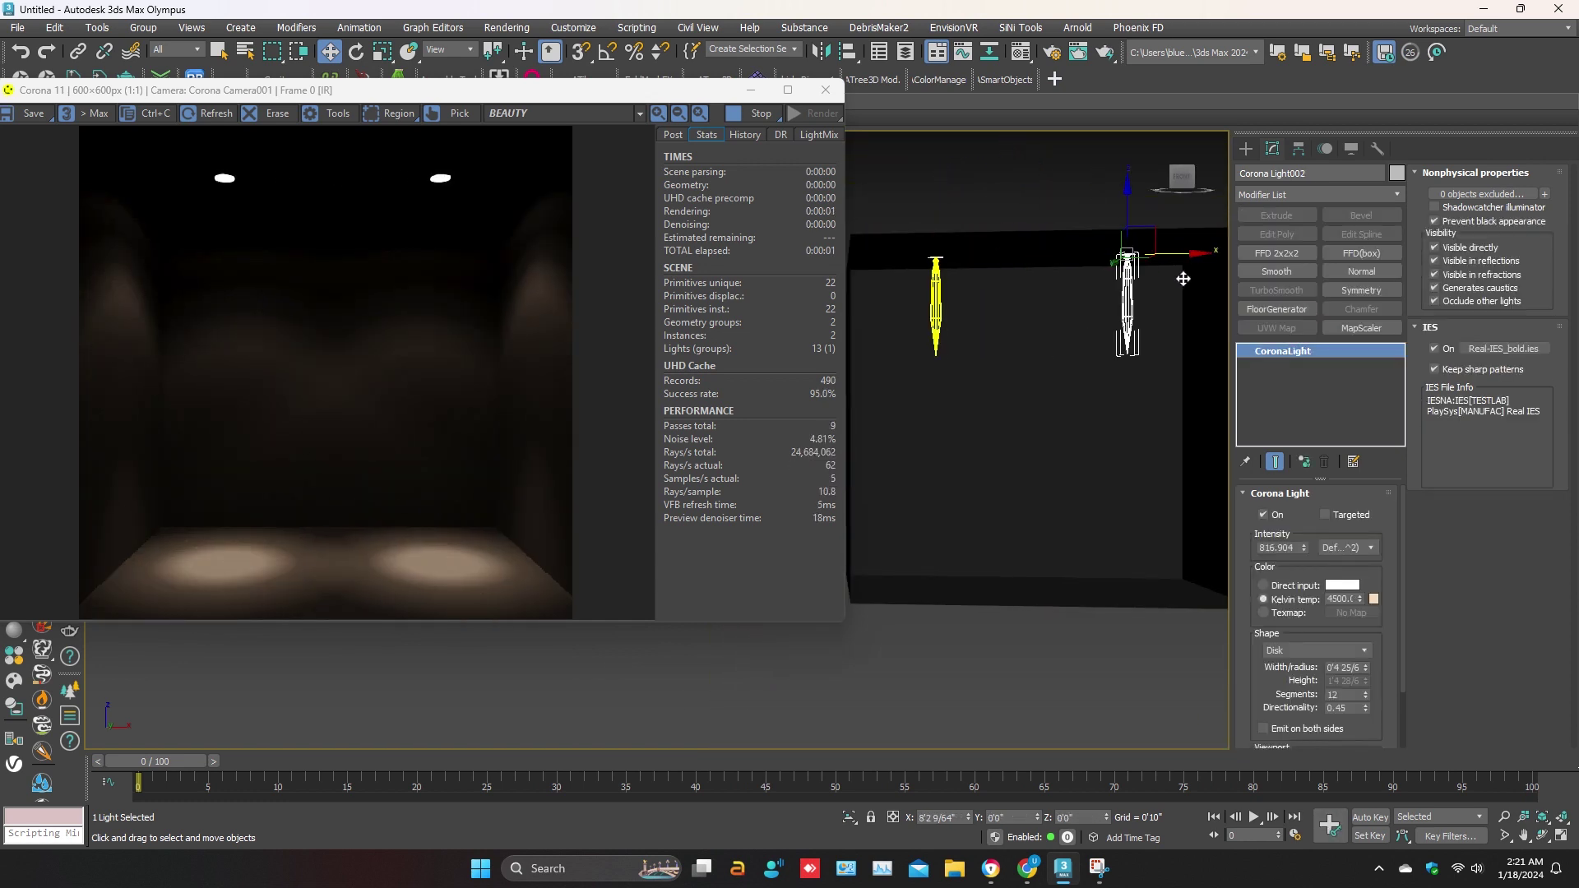
Confirm the light copy, try the intense downlight IES profile, then load Real-IES_intermediate_bright.ies
{"action": "left_click", "coordinate": [789, 503]}
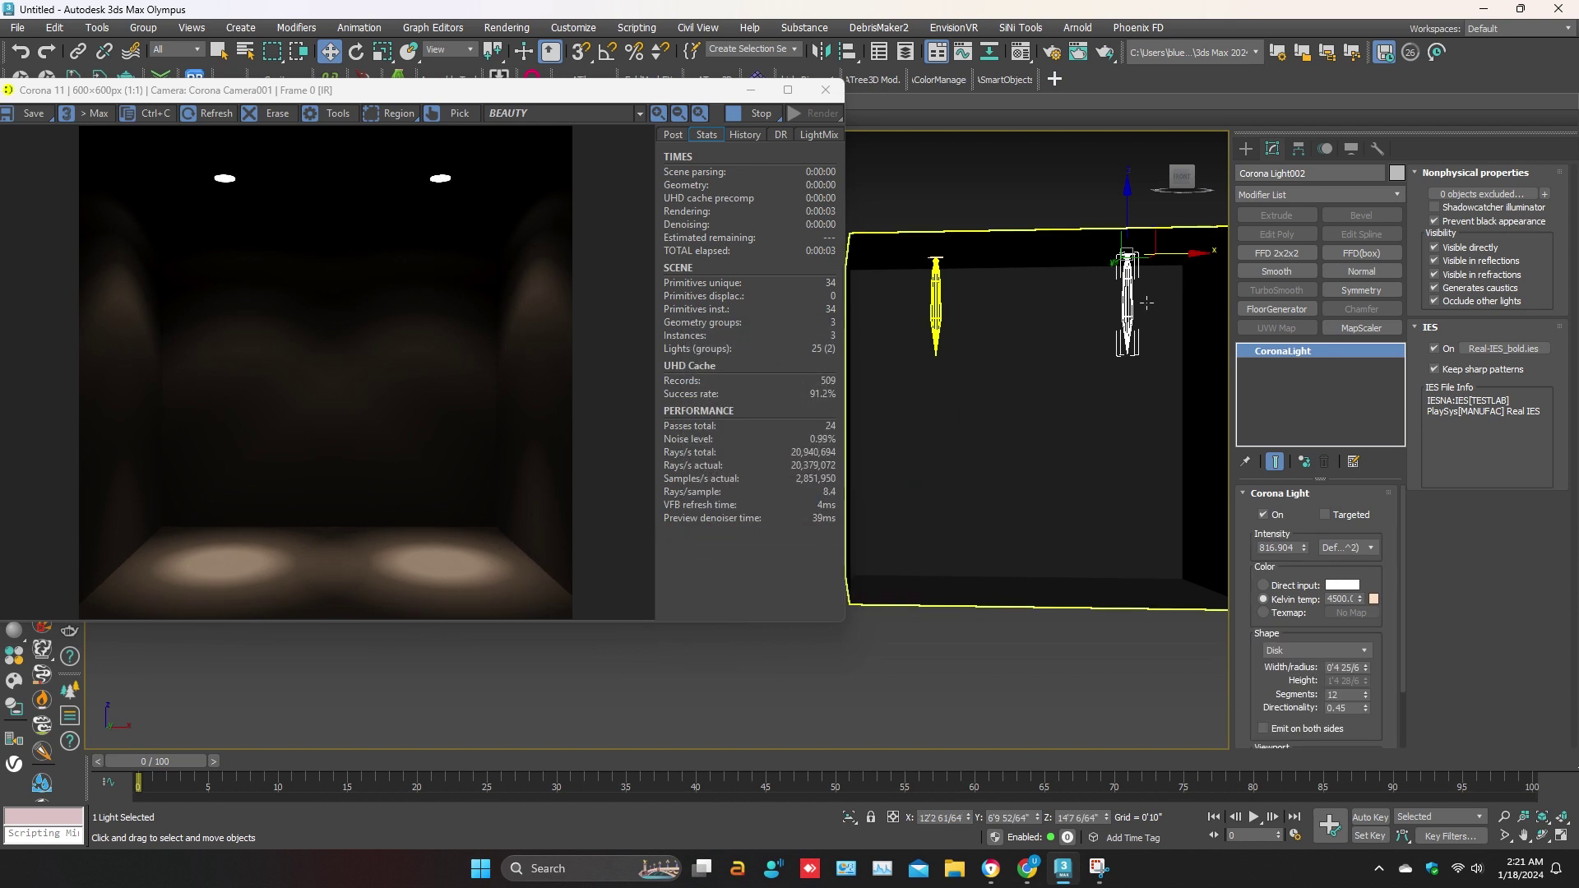
{"action": "scroll", "coordinate": [1181, 338], "scroll_direction": "up", "scroll_amount": 3}
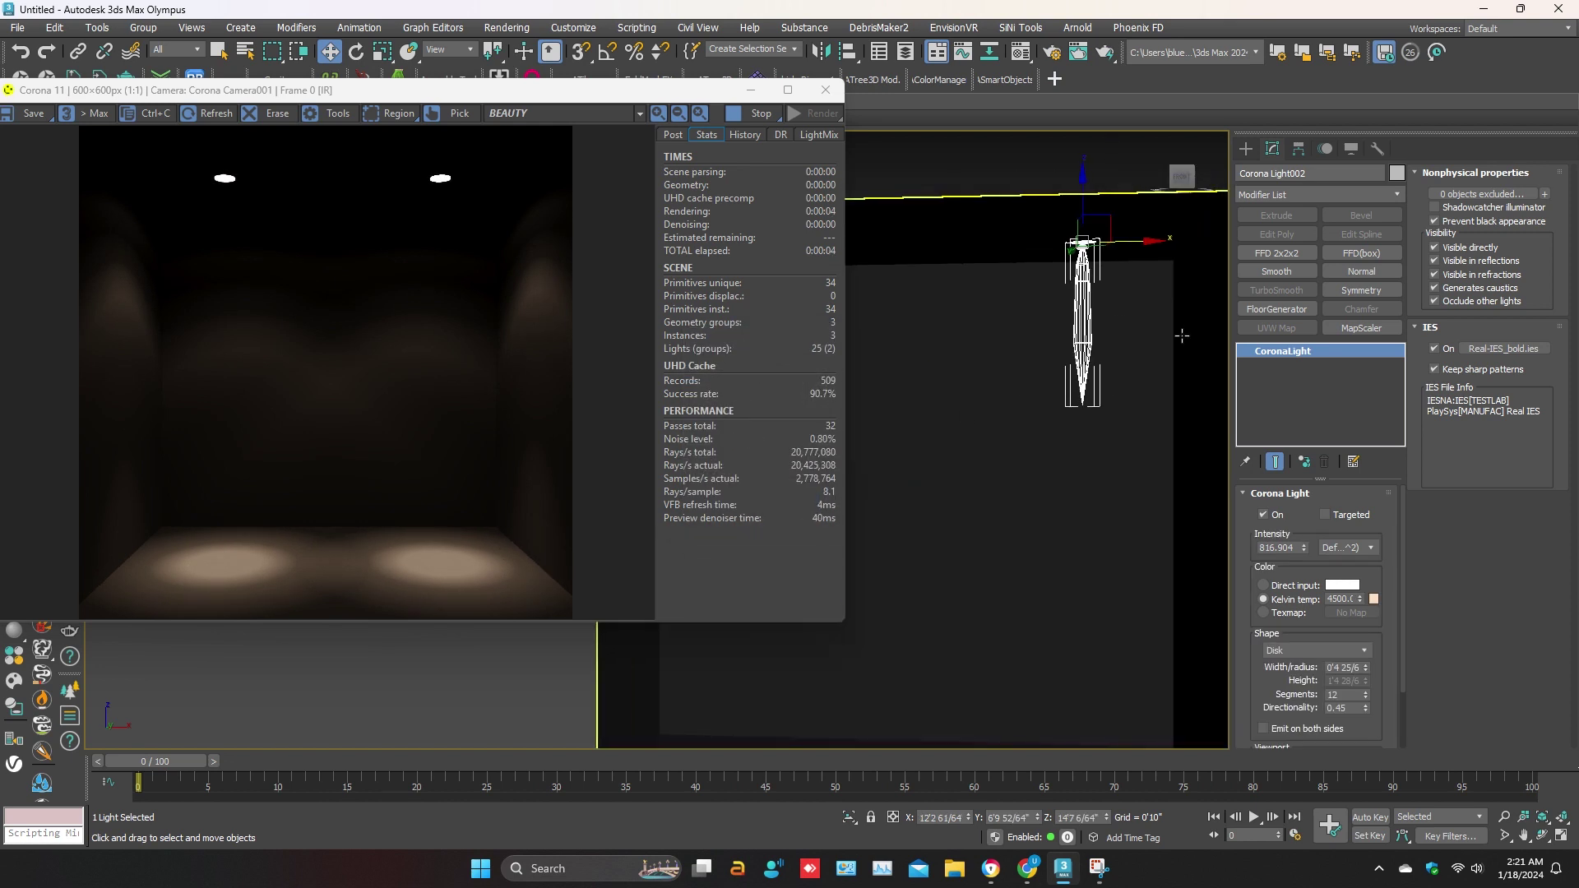
{"action": "left_click", "coordinate": [1484, 351]}
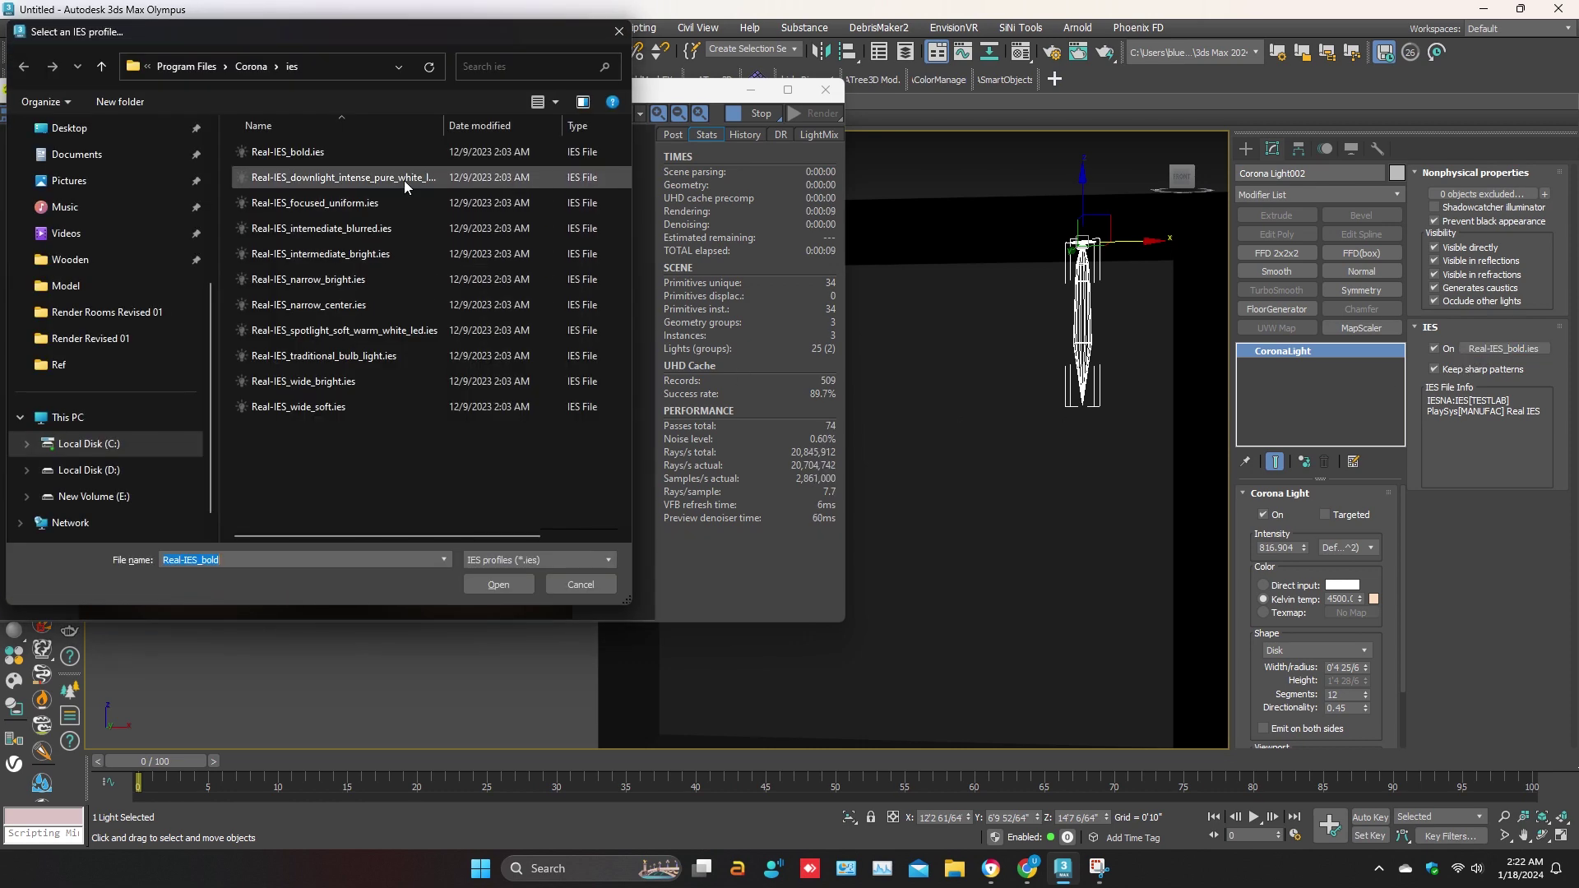
{"action": "double_click", "coordinate": [403, 178]}
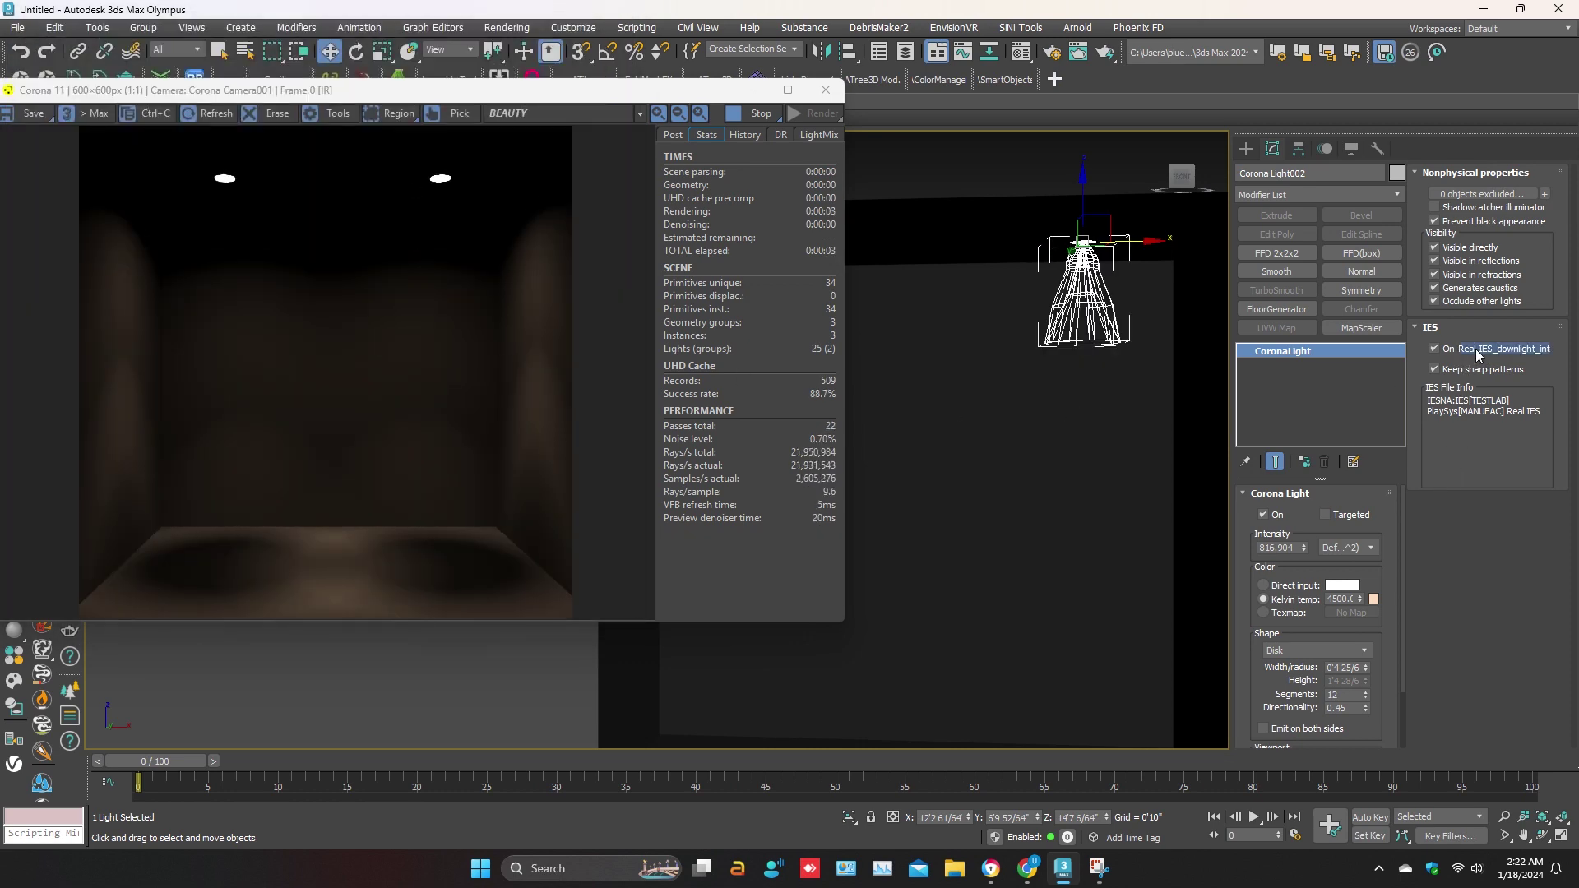
{"action": "left_click", "coordinate": [1480, 349]}
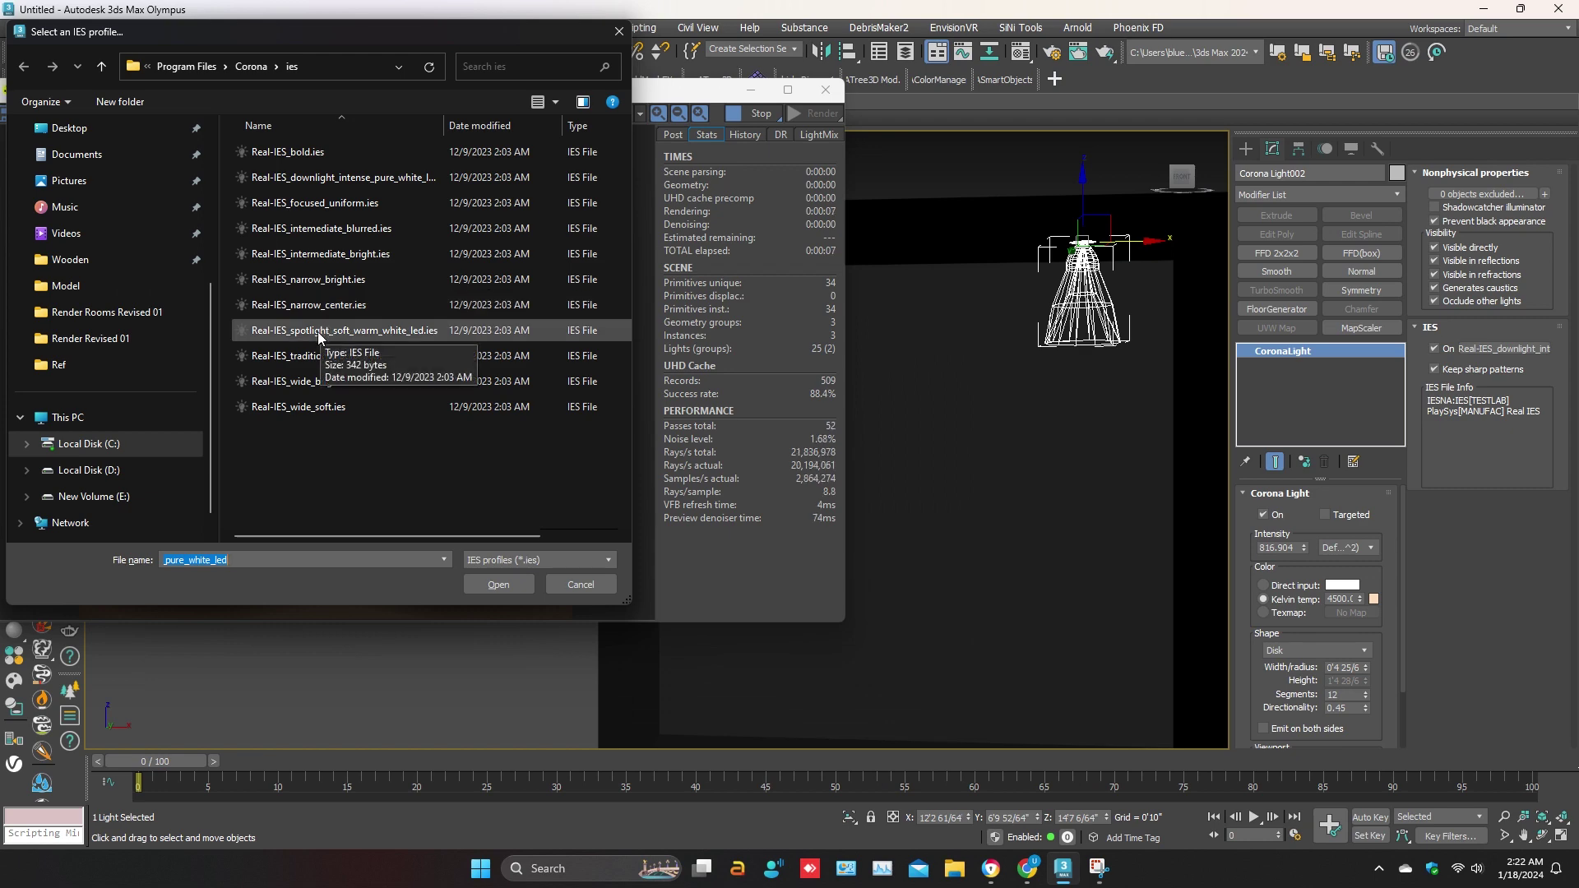
{"action": "double_click", "coordinate": [346, 254]}
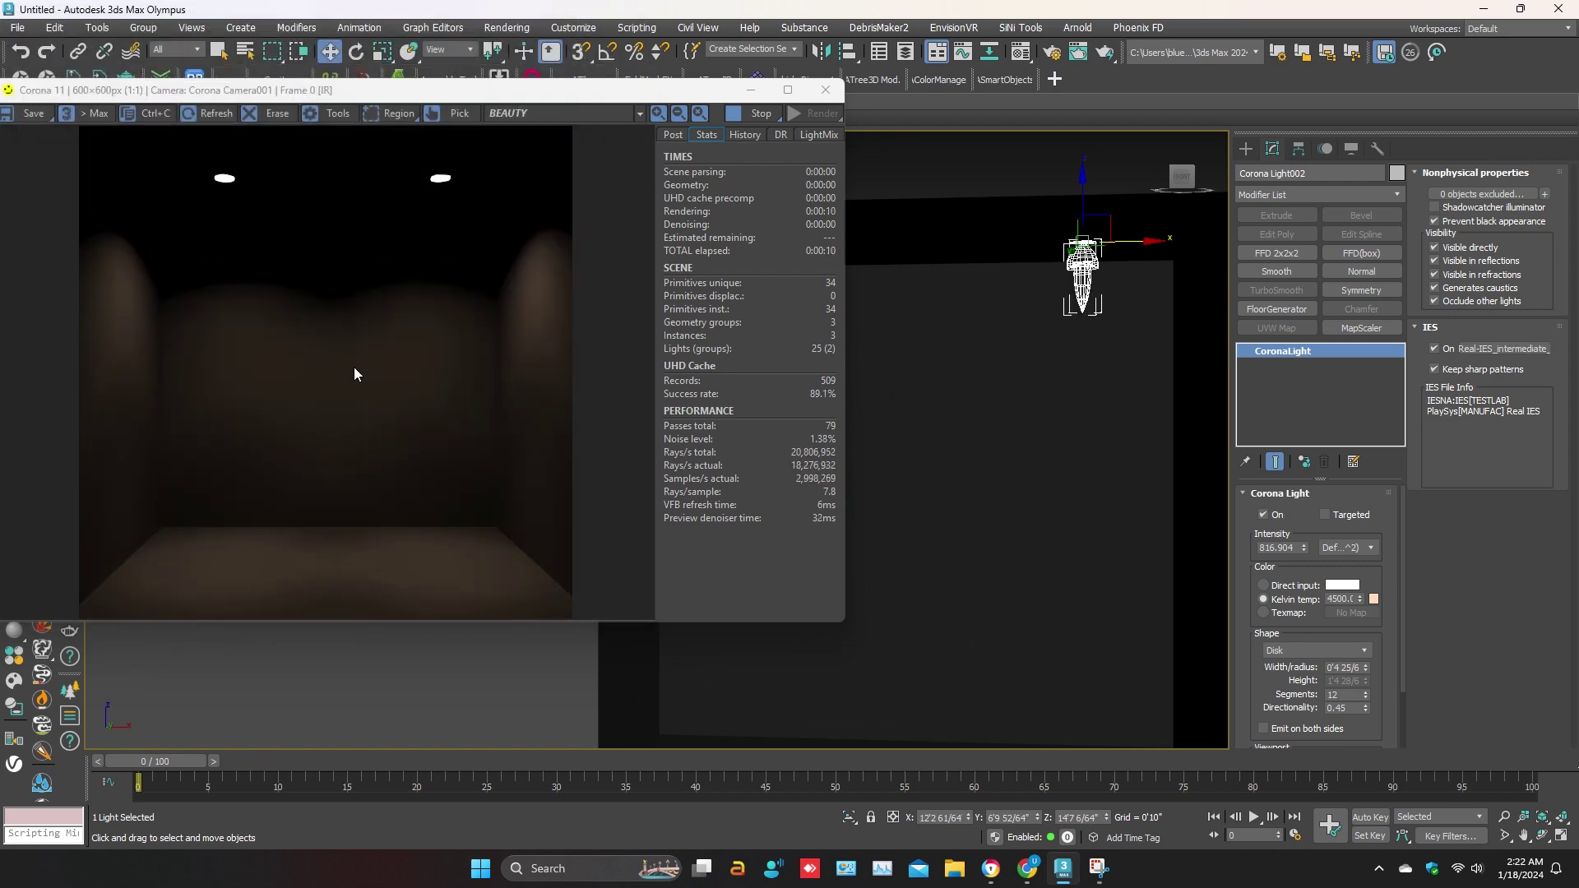
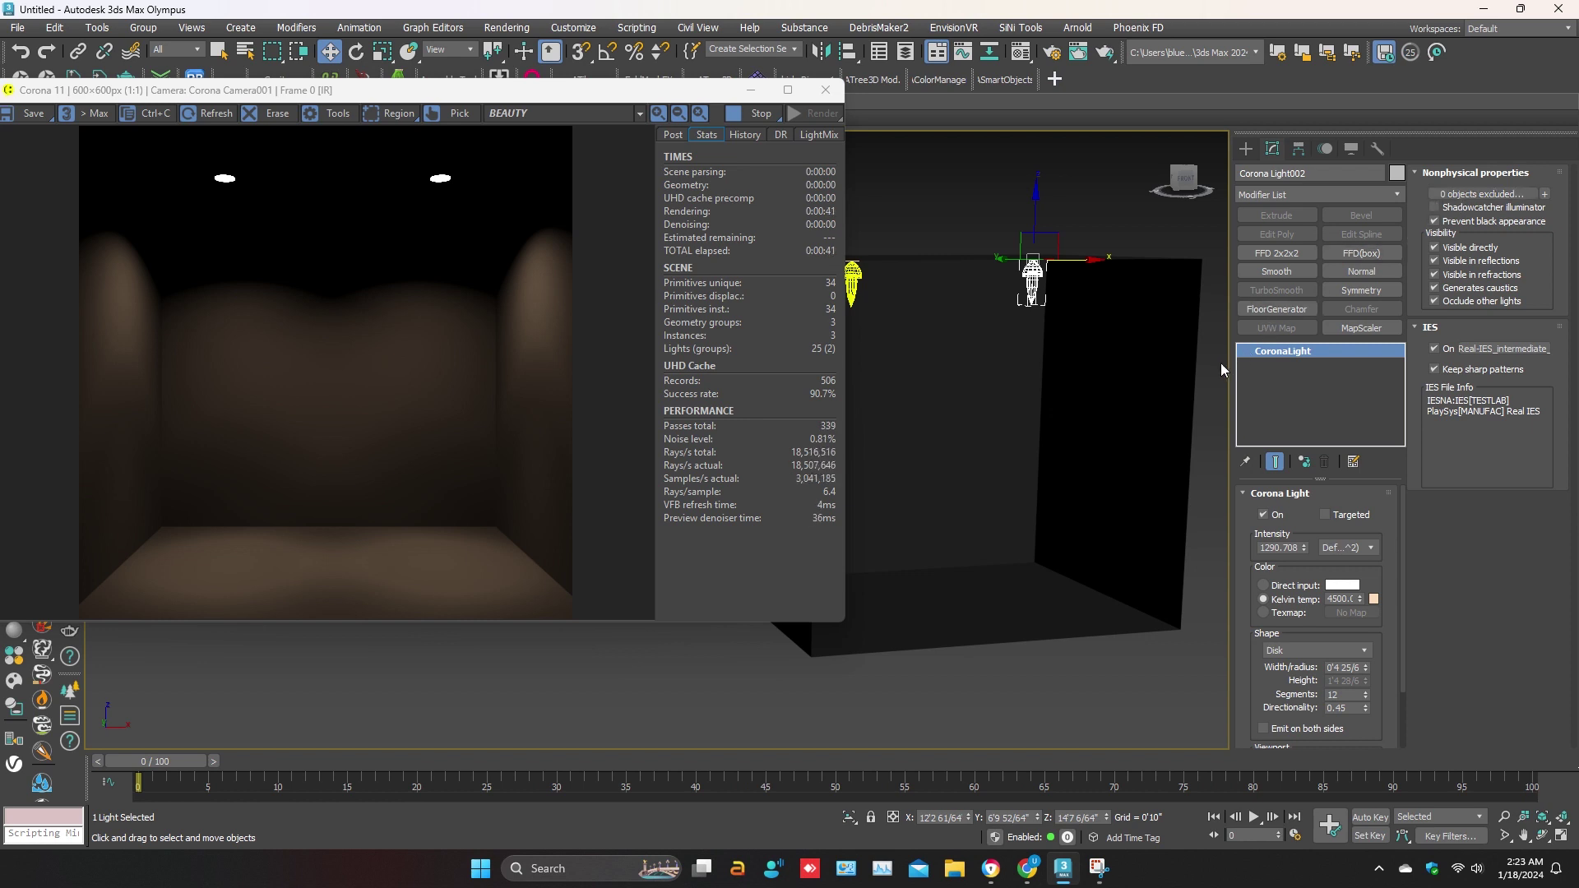
Switch the Create panel to Standard Primitives geometry and choose the Teapot tool
{"action": "left_click", "coordinate": [1246, 148]}
{"action": "left_click", "coordinate": [1245, 176]}
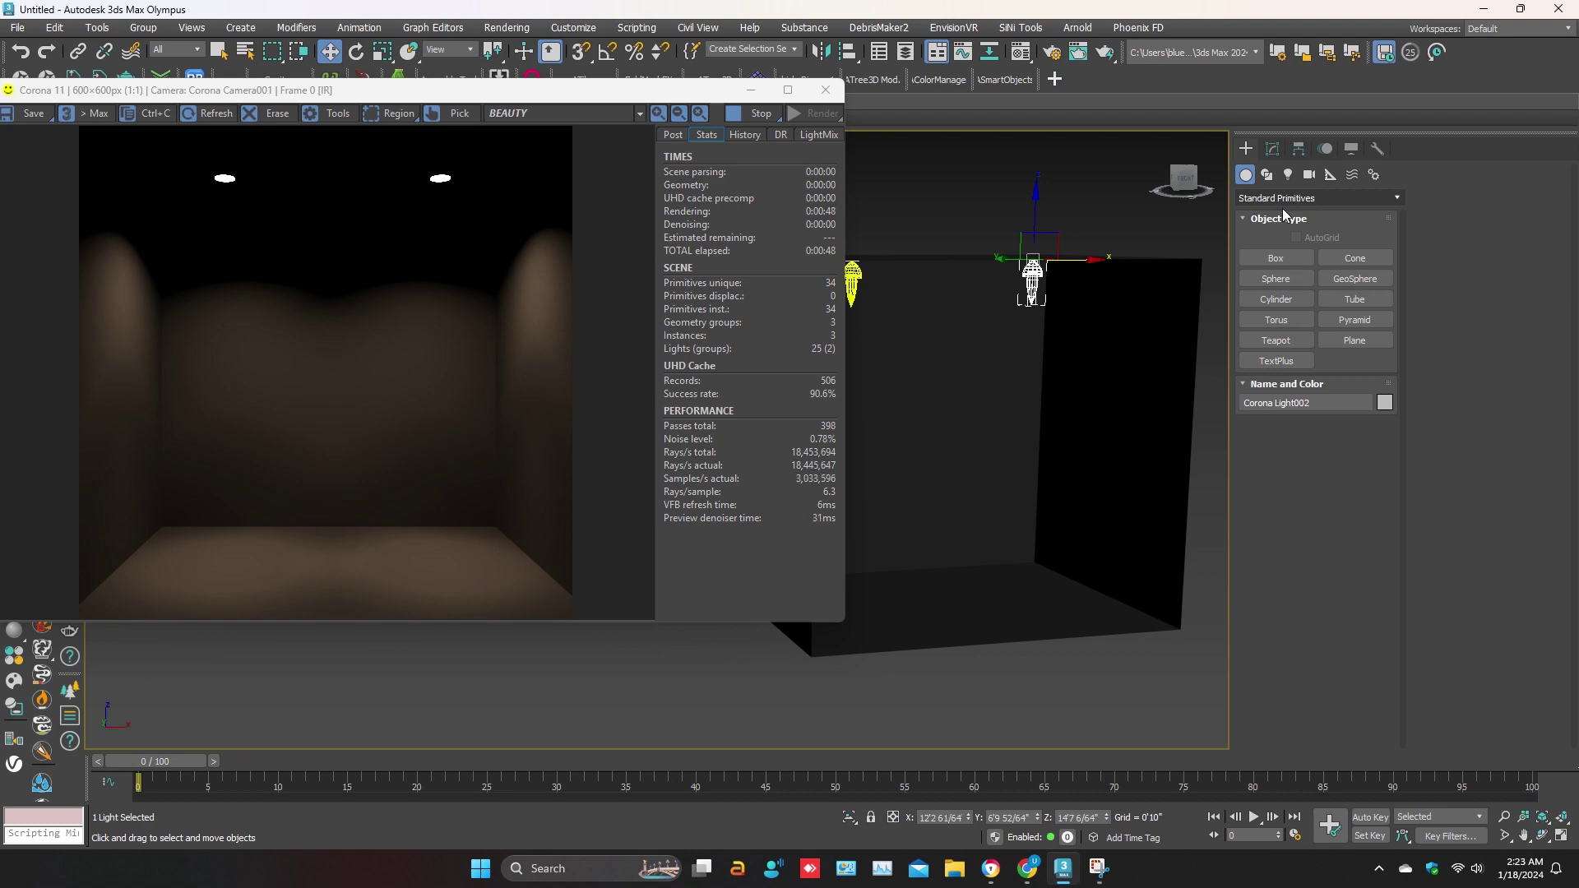
{"action": "left_click", "coordinate": [1276, 339]}
Create a teapot on the room floor and move it slightly left along X
{"action": "mouse_move", "coordinate": [968, 591]}
{"action": "left_mouse_down"}
{"action": "mouse_move", "coordinate": [959, 617]}
{"action": "mouse_move", "coordinate": [1018, 592]}
{"action": "mouse_move", "coordinate": [973, 610]}
{"action": "left_mouse_up"}
{"action": "key", "text": "w"}
{"action": "middle_click_drag", "start_coordinate": [984, 607], "coordinate": [976, 606]}
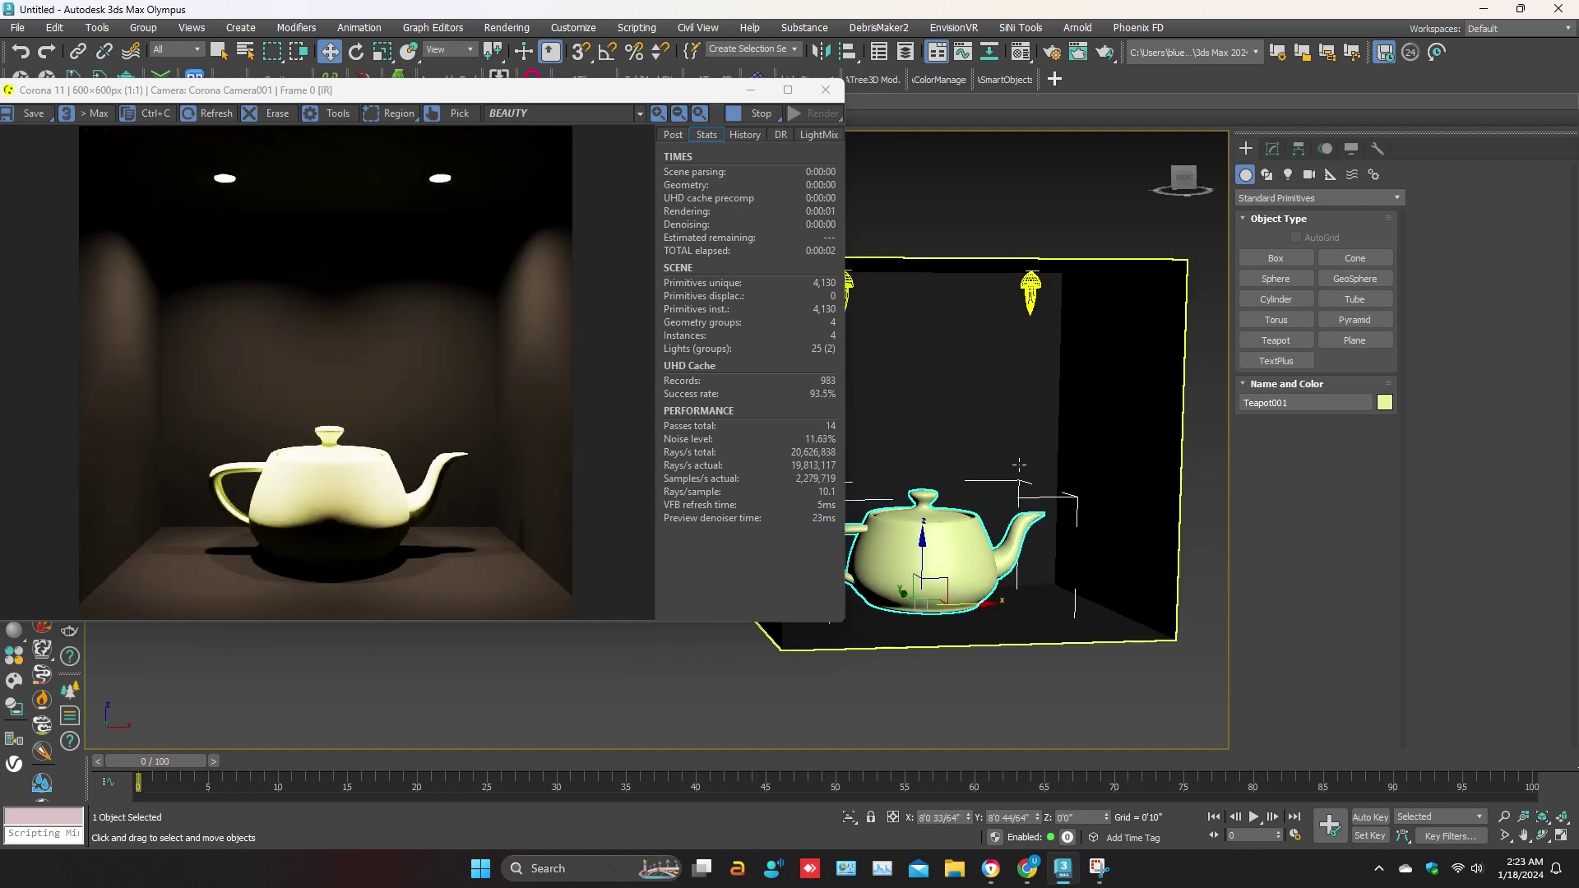
Select the right-hand Corona Light002 and show its parameters in the Modify panel
{"action": "left_click", "coordinate": [1037, 288]}
{"action": "scroll", "coordinate": [1034, 267], "scroll_direction": "up", "scroll_amount": 5}
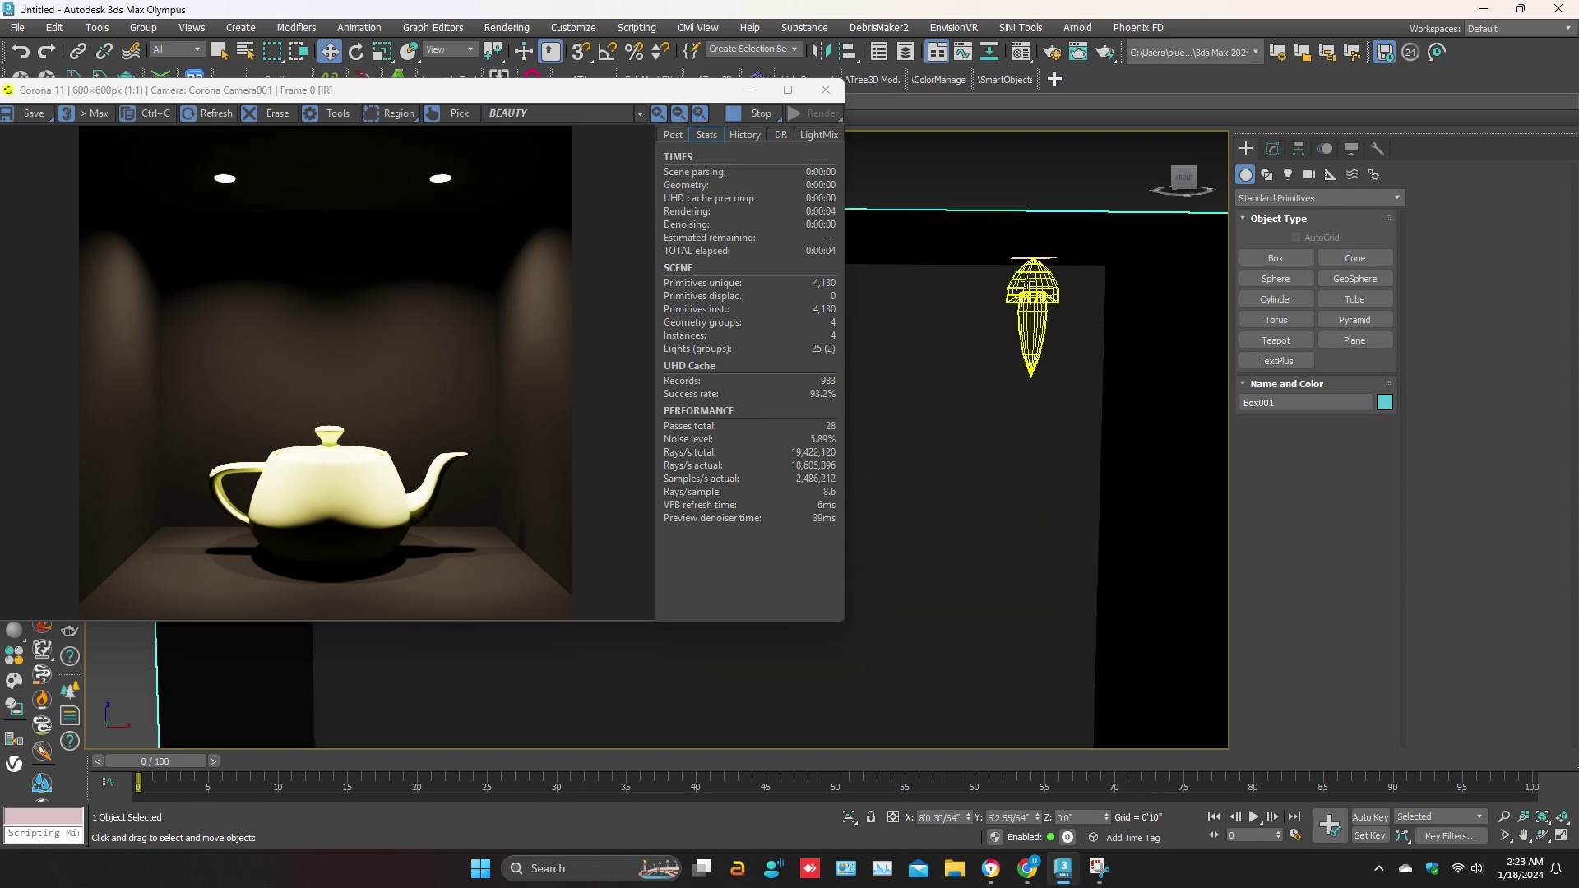
{"action": "scroll", "coordinate": [1028, 321], "scroll_direction": "down", "scroll_amount": 2}
{"action": "left_click", "coordinate": [1008, 317]}
{"action": "scroll", "coordinate": [1008, 322], "scroll_direction": "down", "scroll_amount": 4}
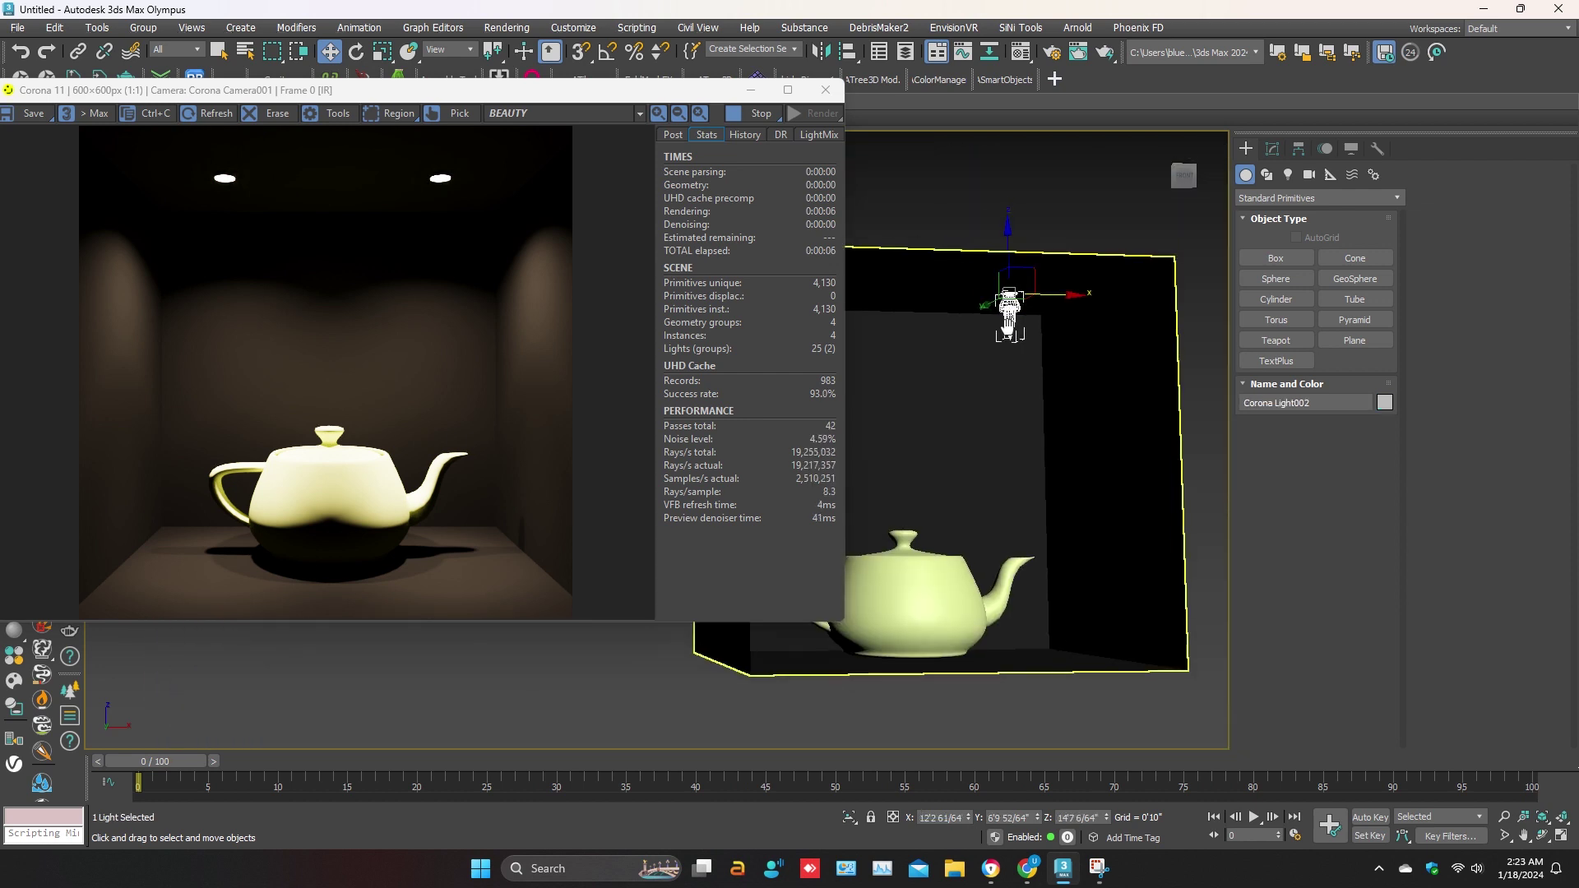
{"action": "scroll", "coordinate": [1009, 322], "scroll_direction": "down", "scroll_amount": 1}
{"action": "scroll", "coordinate": [1009, 321], "scroll_direction": "up", "scroll_amount": 4}
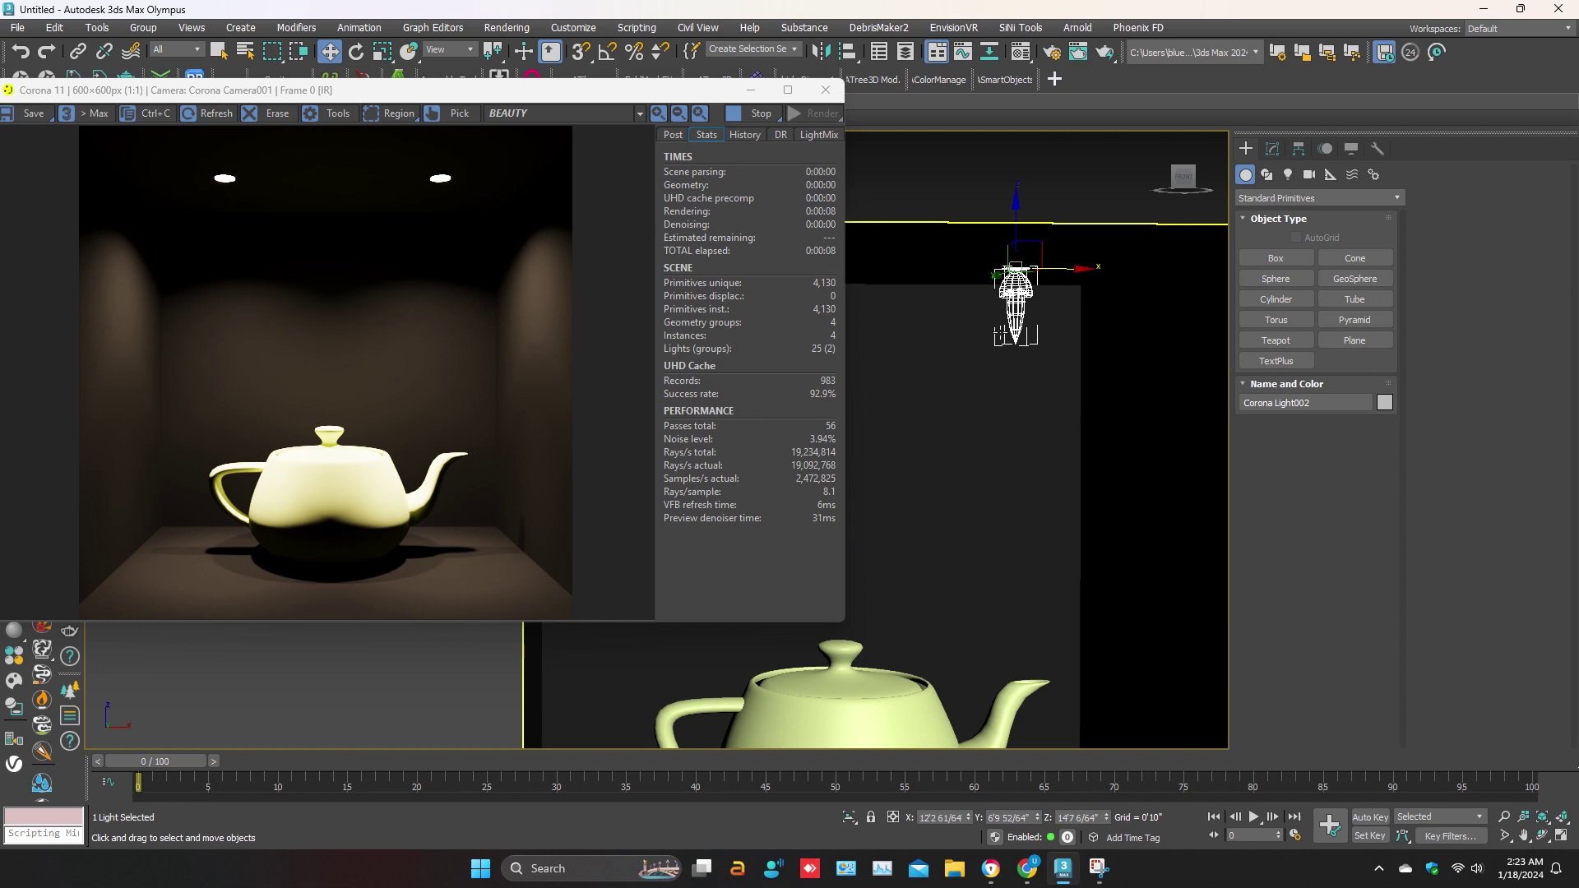
{"action": "scroll", "coordinate": [1009, 324], "scroll_direction": "down", "scroll_amount": 4}
{"action": "scroll", "coordinate": [1010, 321], "scroll_direction": "up", "scroll_amount": 1}
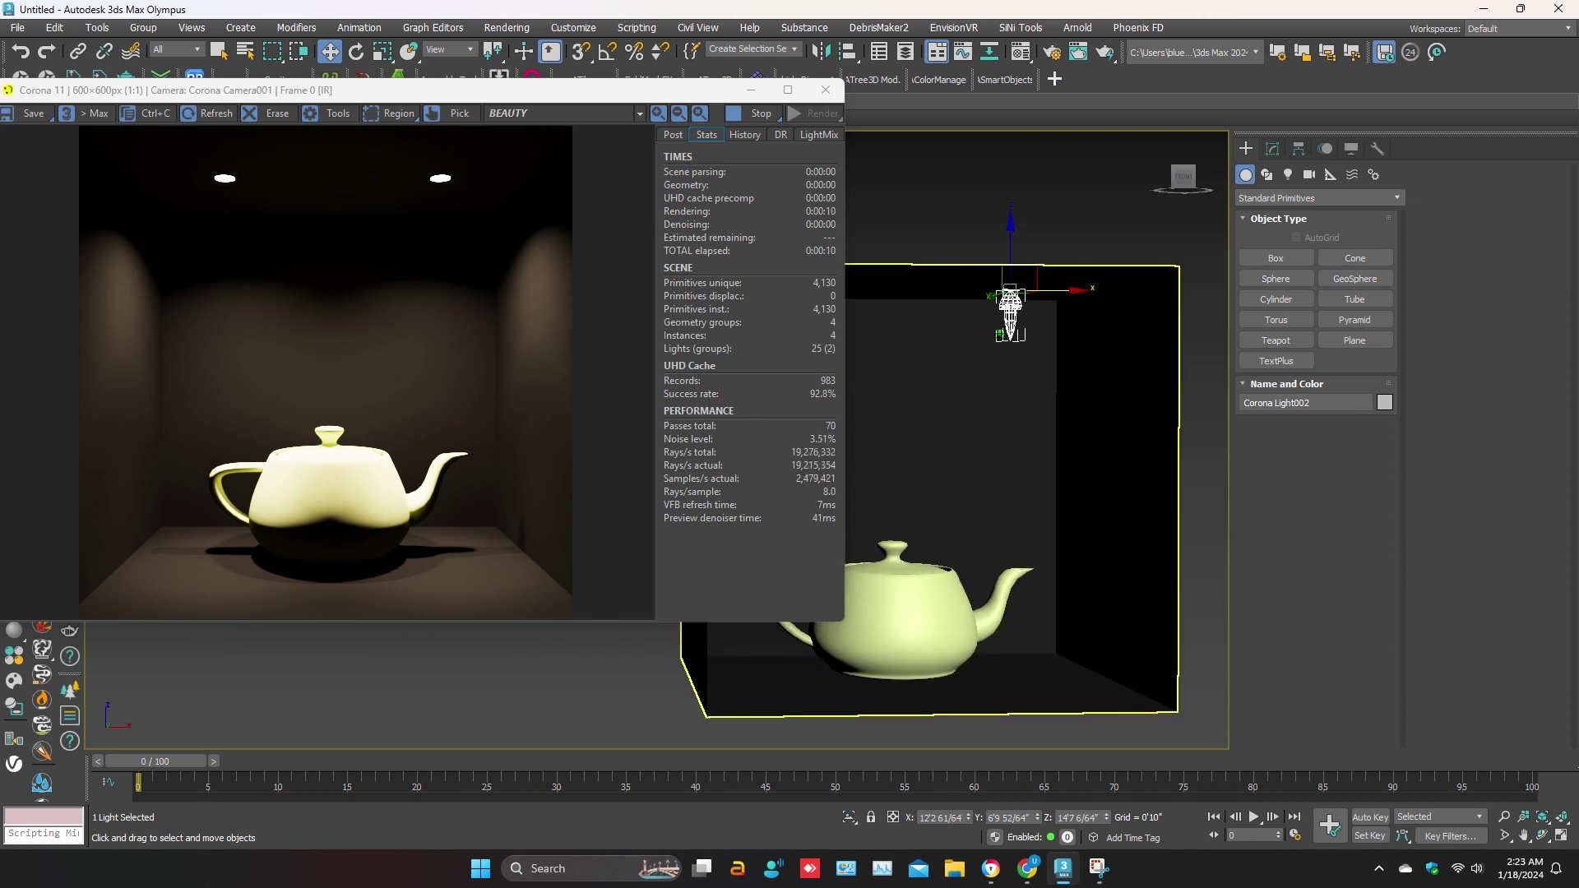
{"action": "left_click", "coordinate": [1272, 148]}
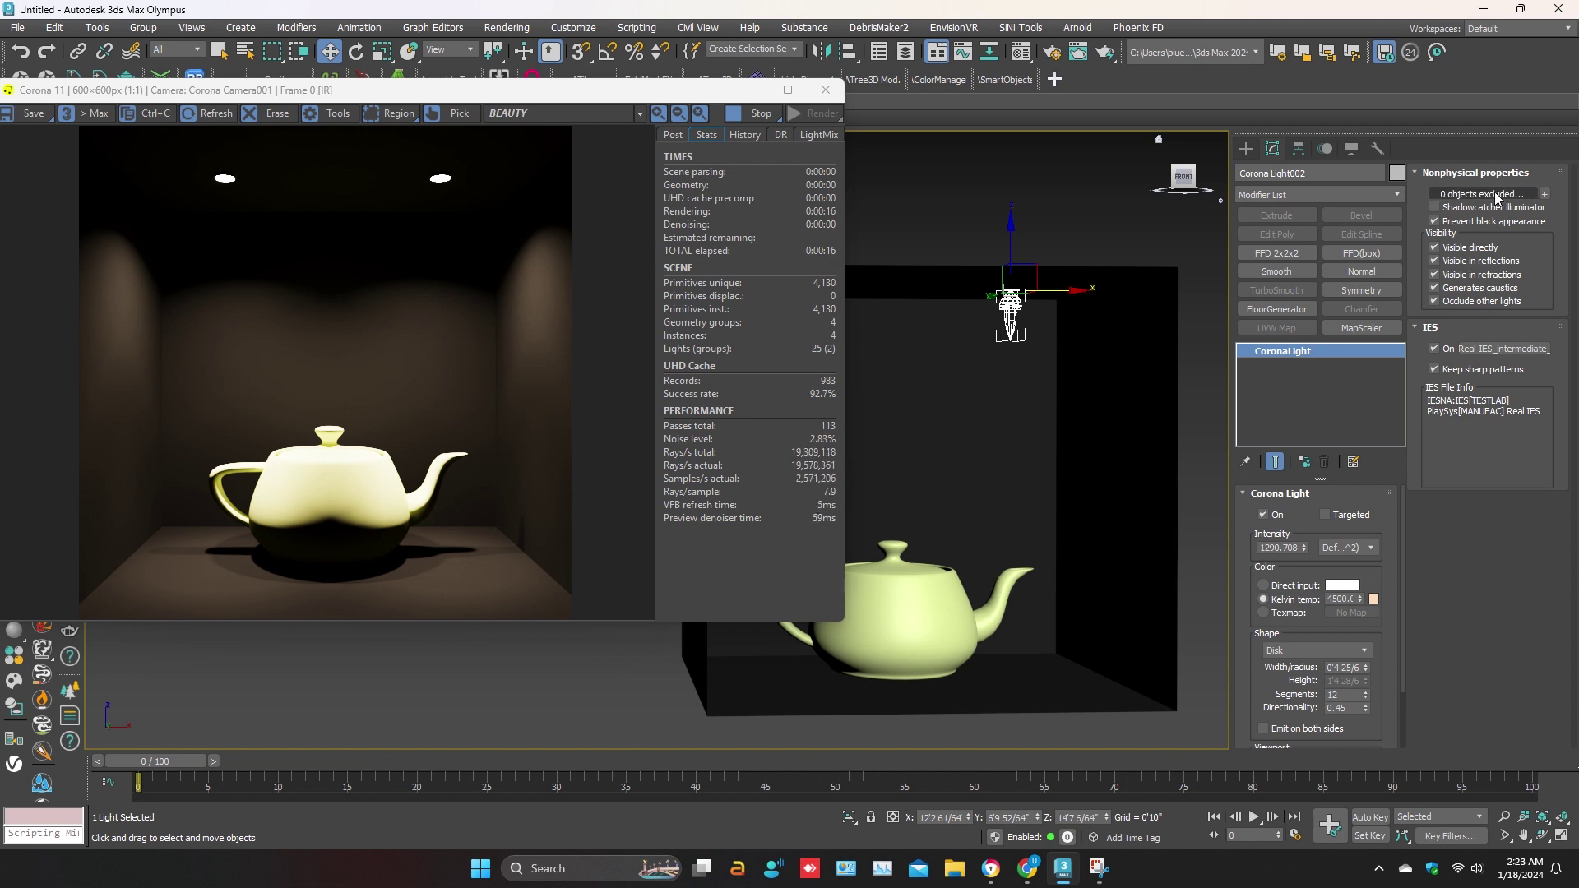
Exclude Teapot001 from Corona Light002, then enable Shadowcatcher illuminator on Corona Light001
{"action": "left_click", "coordinate": [1545, 197]}
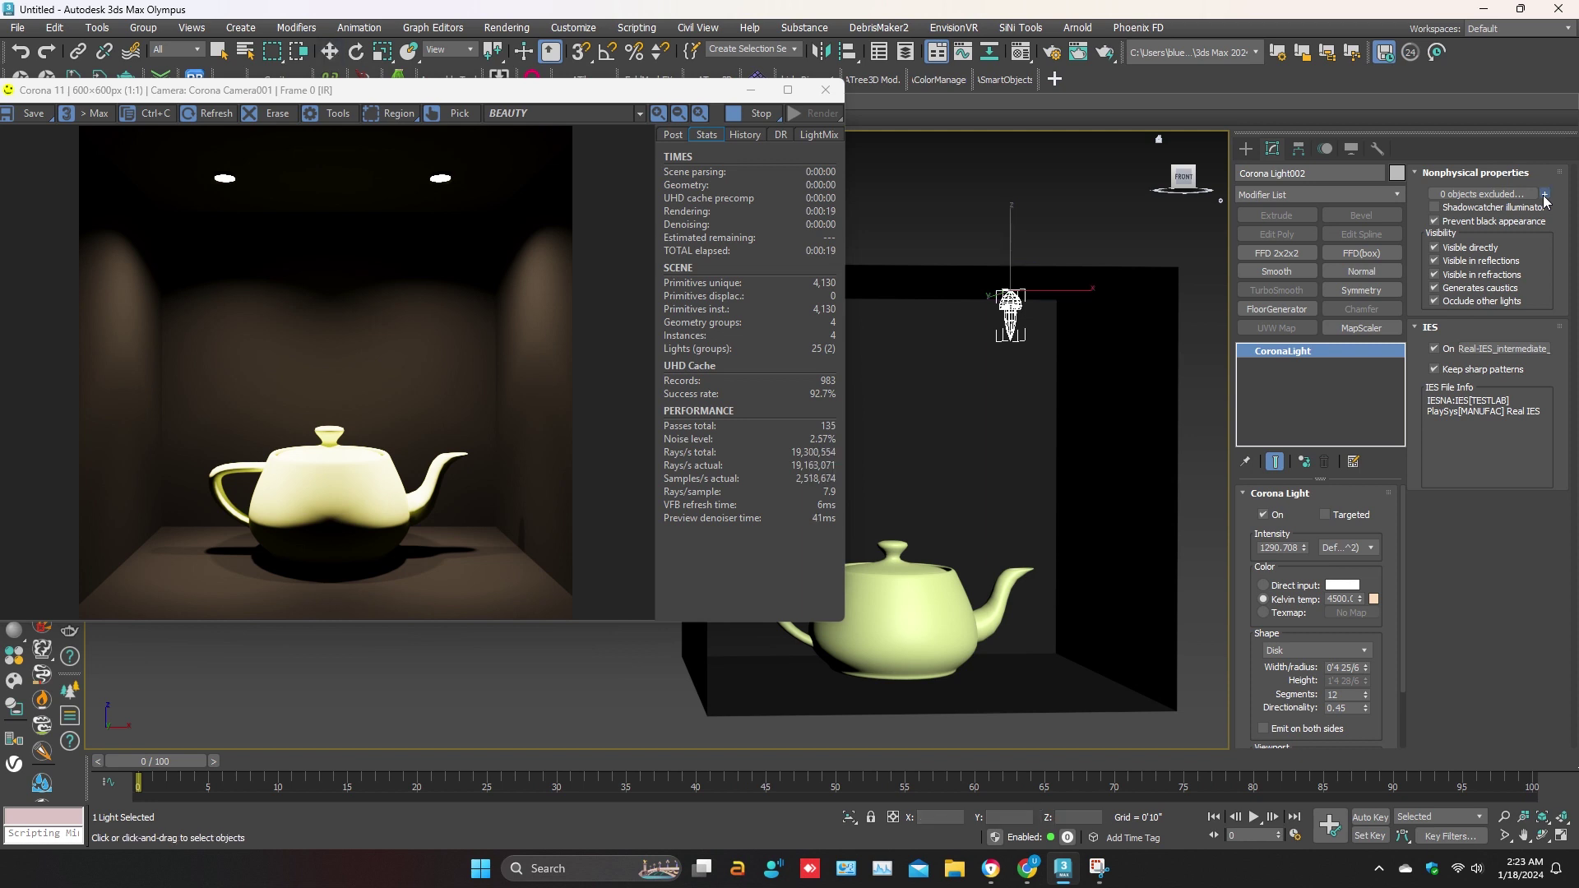
{"action": "left_click", "coordinate": [893, 619]}
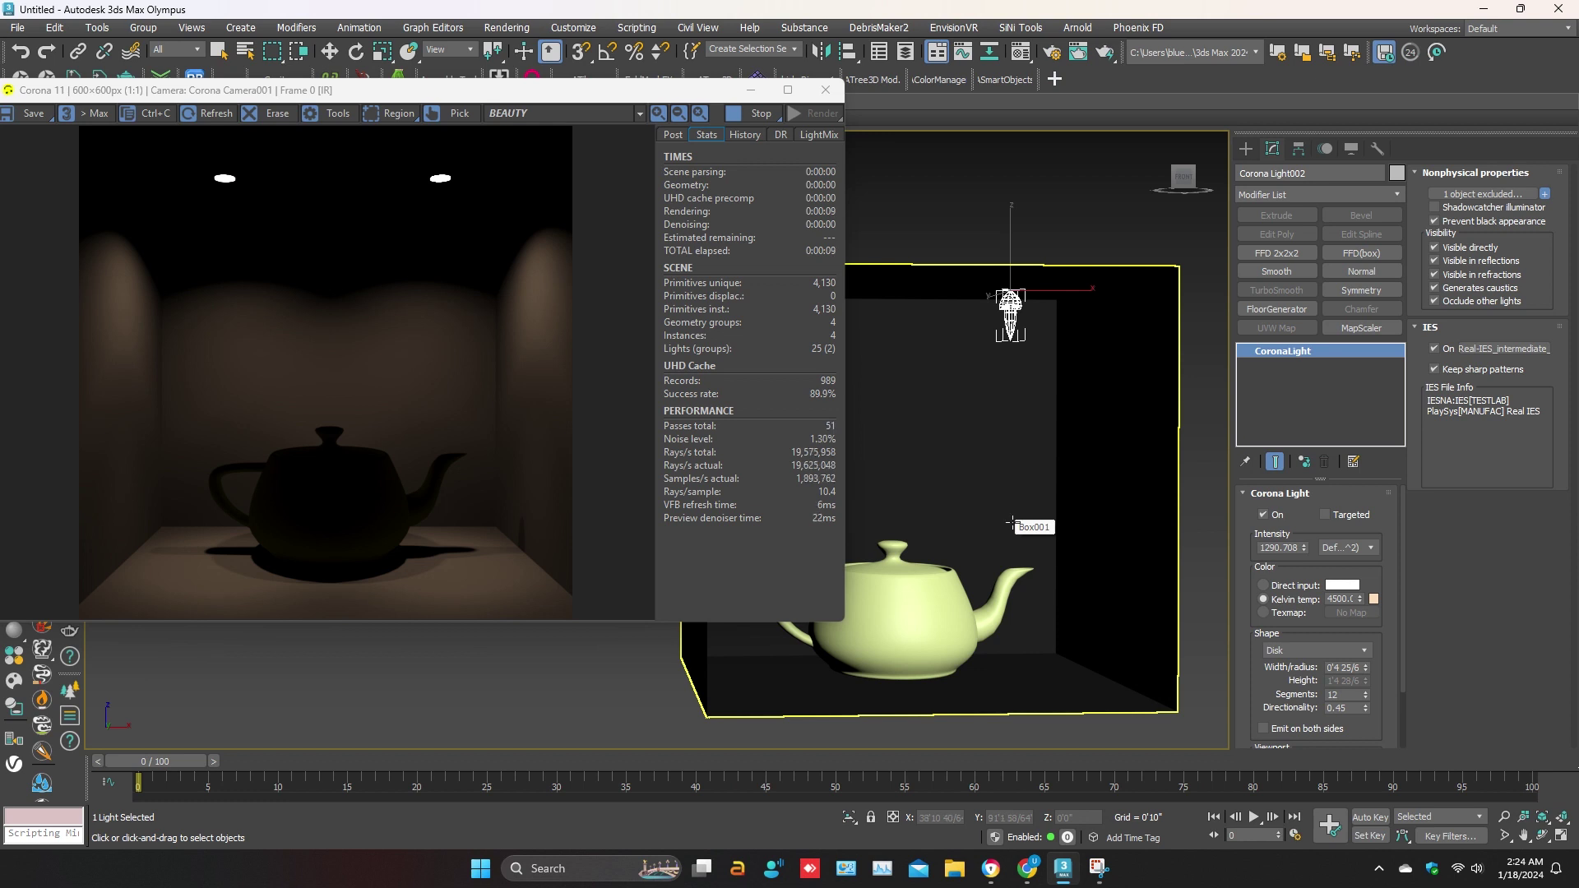
{"action": "key", "text": "w"}
{"action": "middle_click_drag", "start_coordinate": [845, 354], "coordinate": [953, 354]}
{"action": "left_click", "coordinate": [909, 313]}
{"action": "left_click", "coordinate": [1439, 209]}
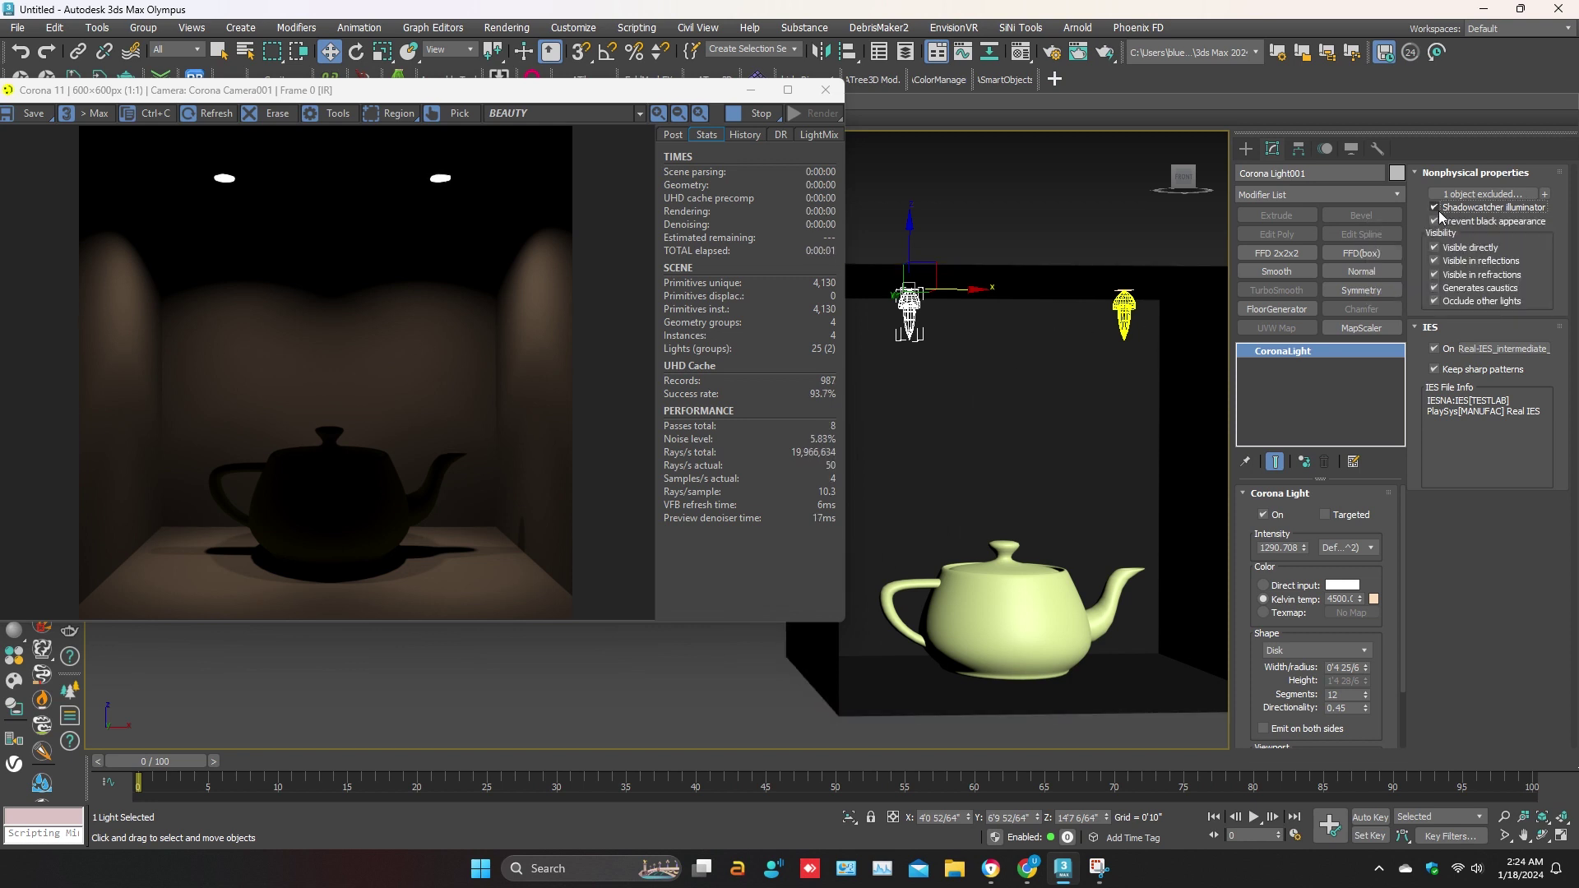
Raise the teapot, undo that move, and bring up Corona Light002's '1 object excluded' list
{"action": "left_click", "coordinate": [1124, 311]}
{"action": "mouse_move", "coordinate": [976, 535]}
{"action": "middle_mouse_down", "text": "alt"}
{"action": "mouse_move", "coordinate": [973, 550]}
{"action": "mouse_move", "coordinate": [979, 528]}
{"action": "middle_mouse_up", "text": "alt"}
{"action": "left_click", "coordinate": [1001, 586]}
{"action": "left_click_drag", "start_coordinate": [1015, 568], "coordinate": [1031, 424]}
{"action": "key", "text": "ctrl+z"}
{"action": "left_click", "coordinate": [1136, 262]}
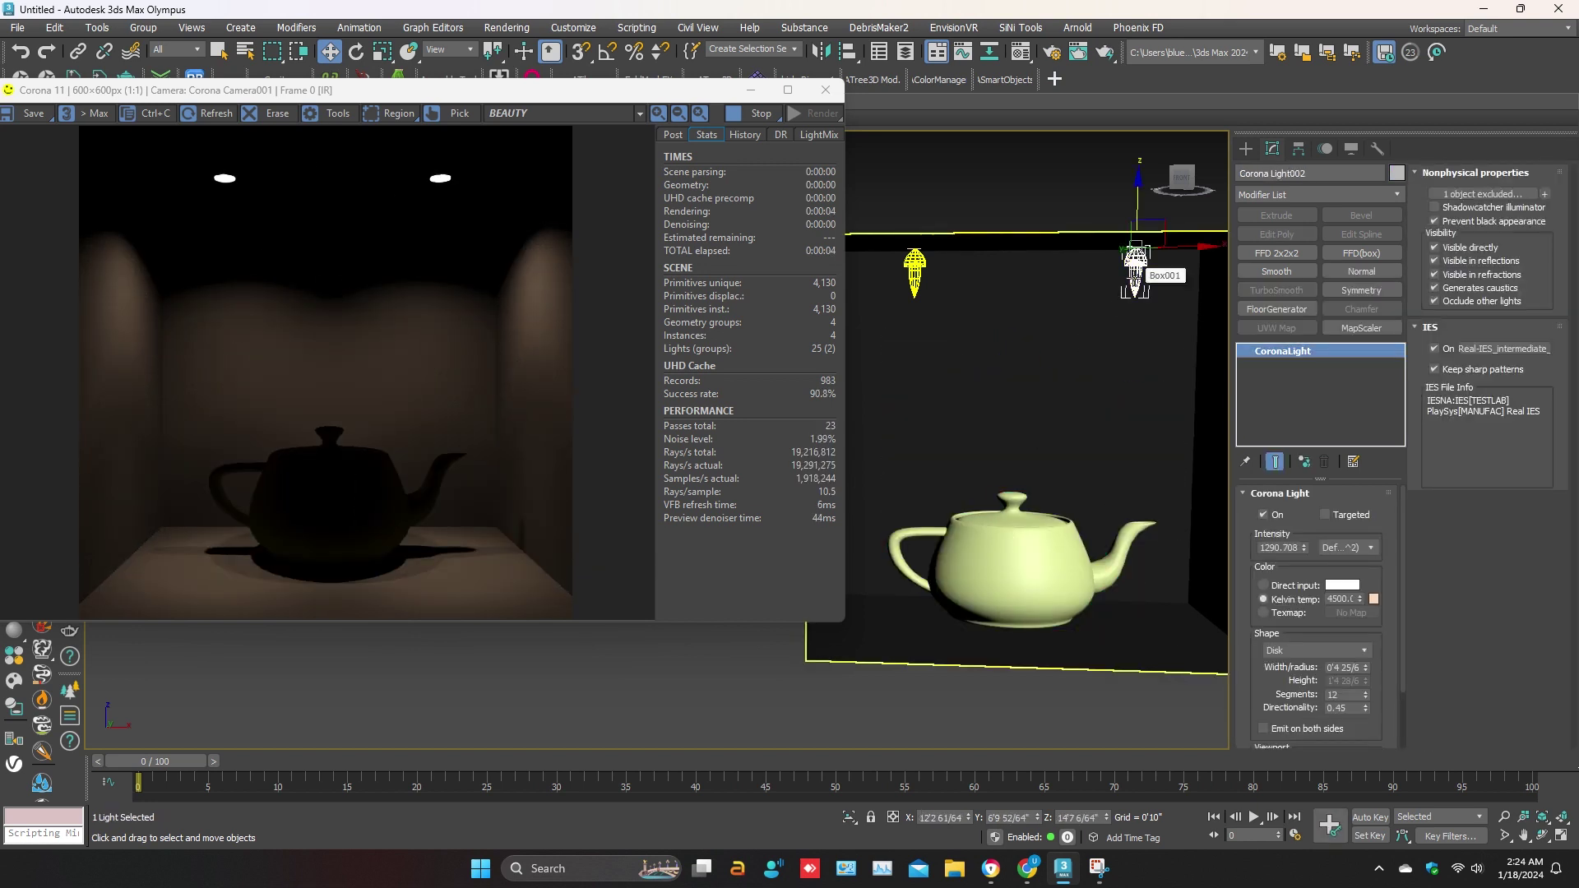
{"action": "left_click", "coordinate": [1469, 196]}
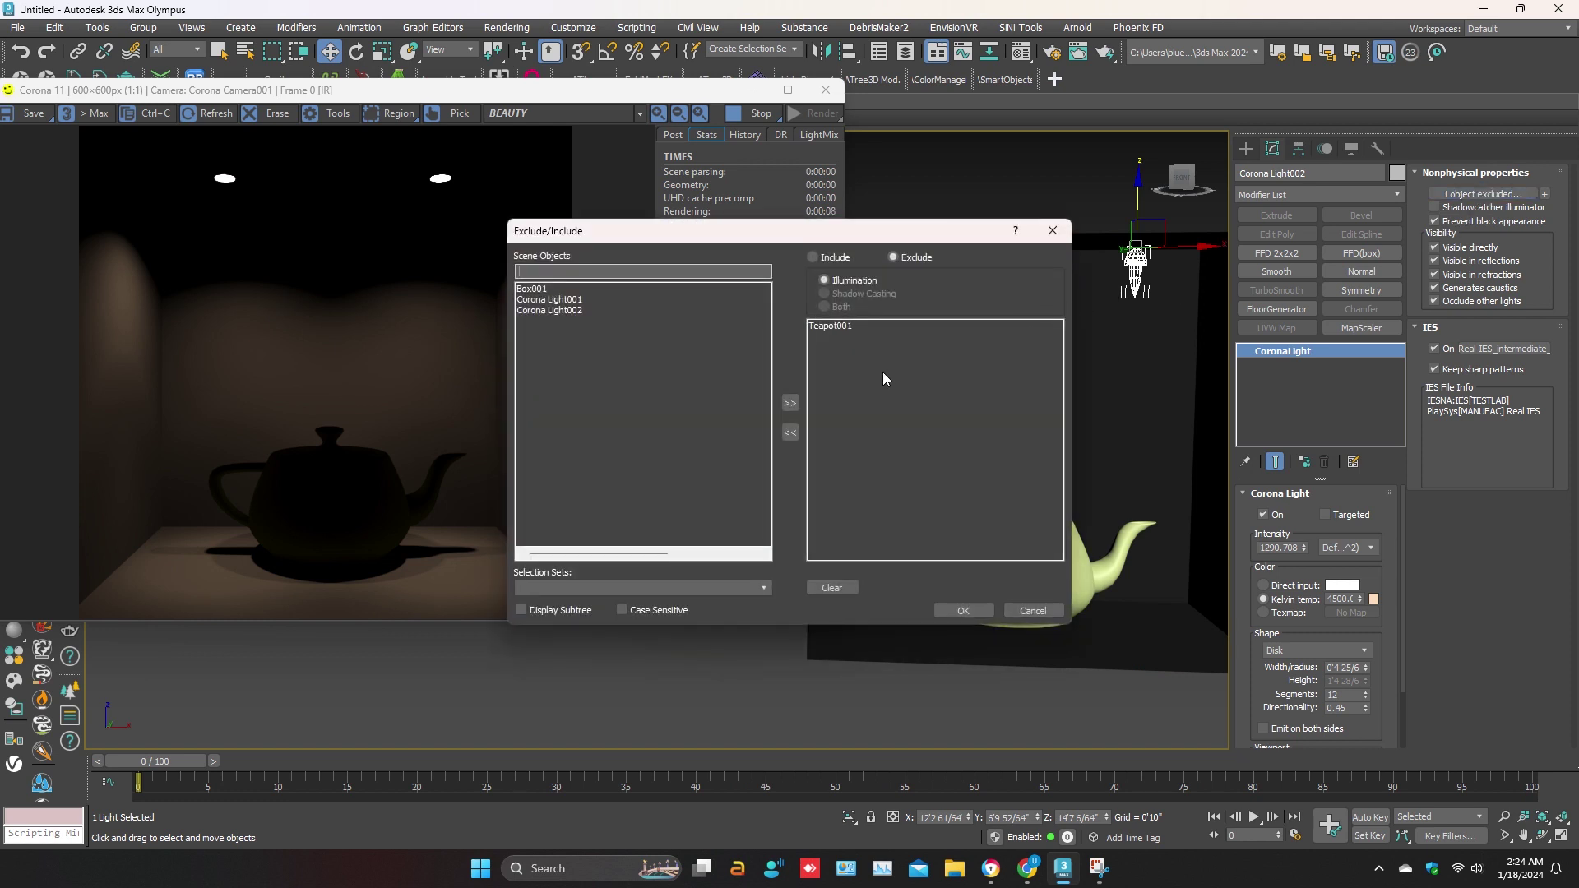
Move Teapot001 from the excluded list back to Scene Objects and confirm with OK
{"action": "left_click", "coordinate": [842, 328]}
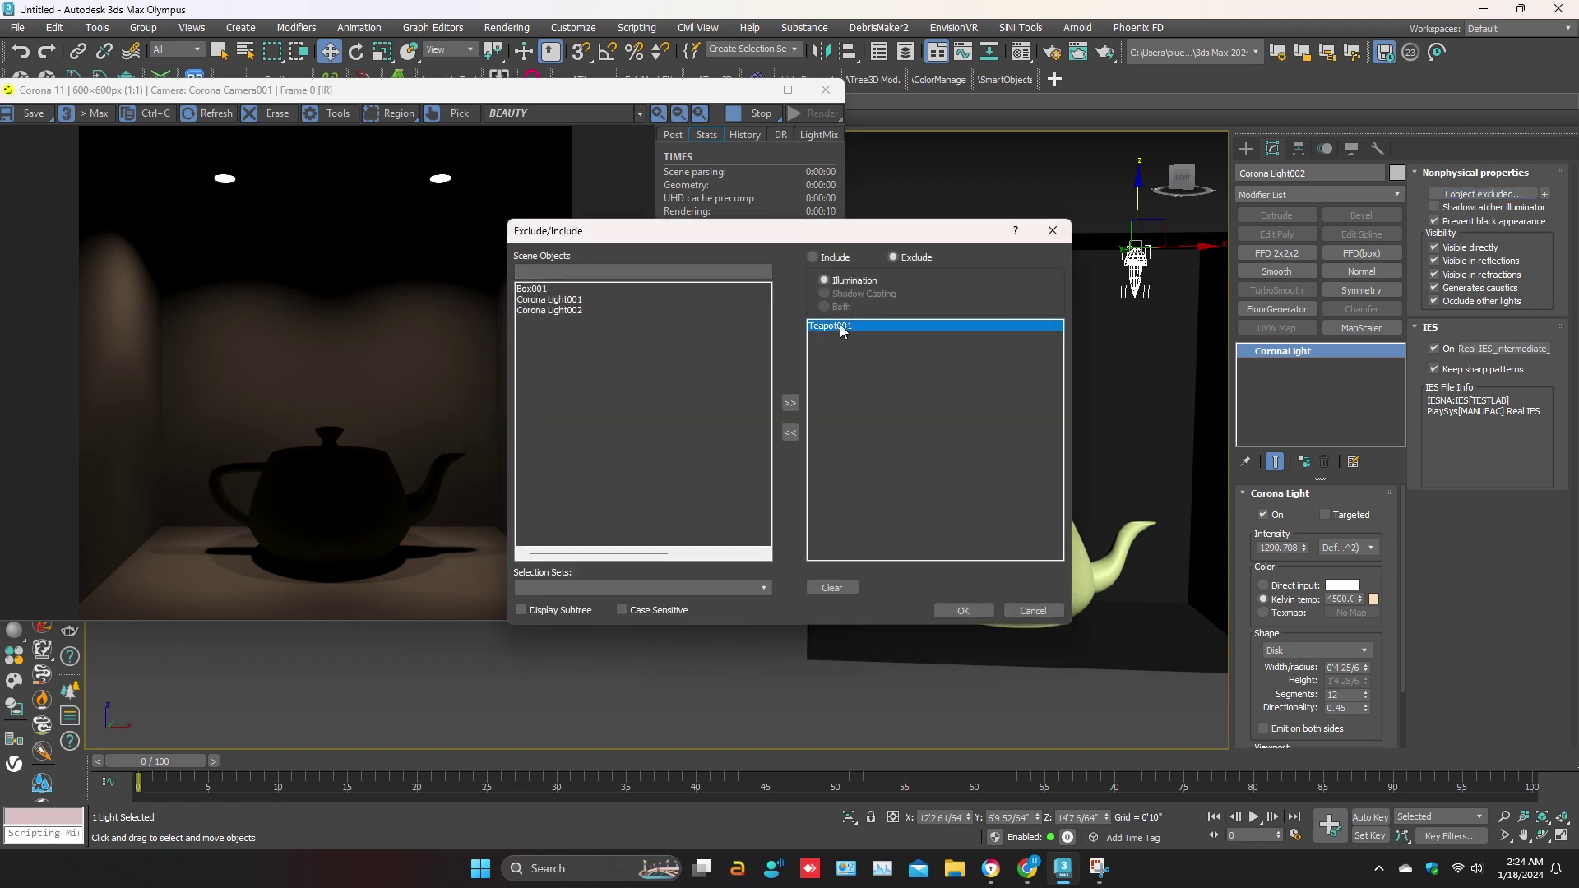
{"action": "left_click", "coordinate": [790, 436]}
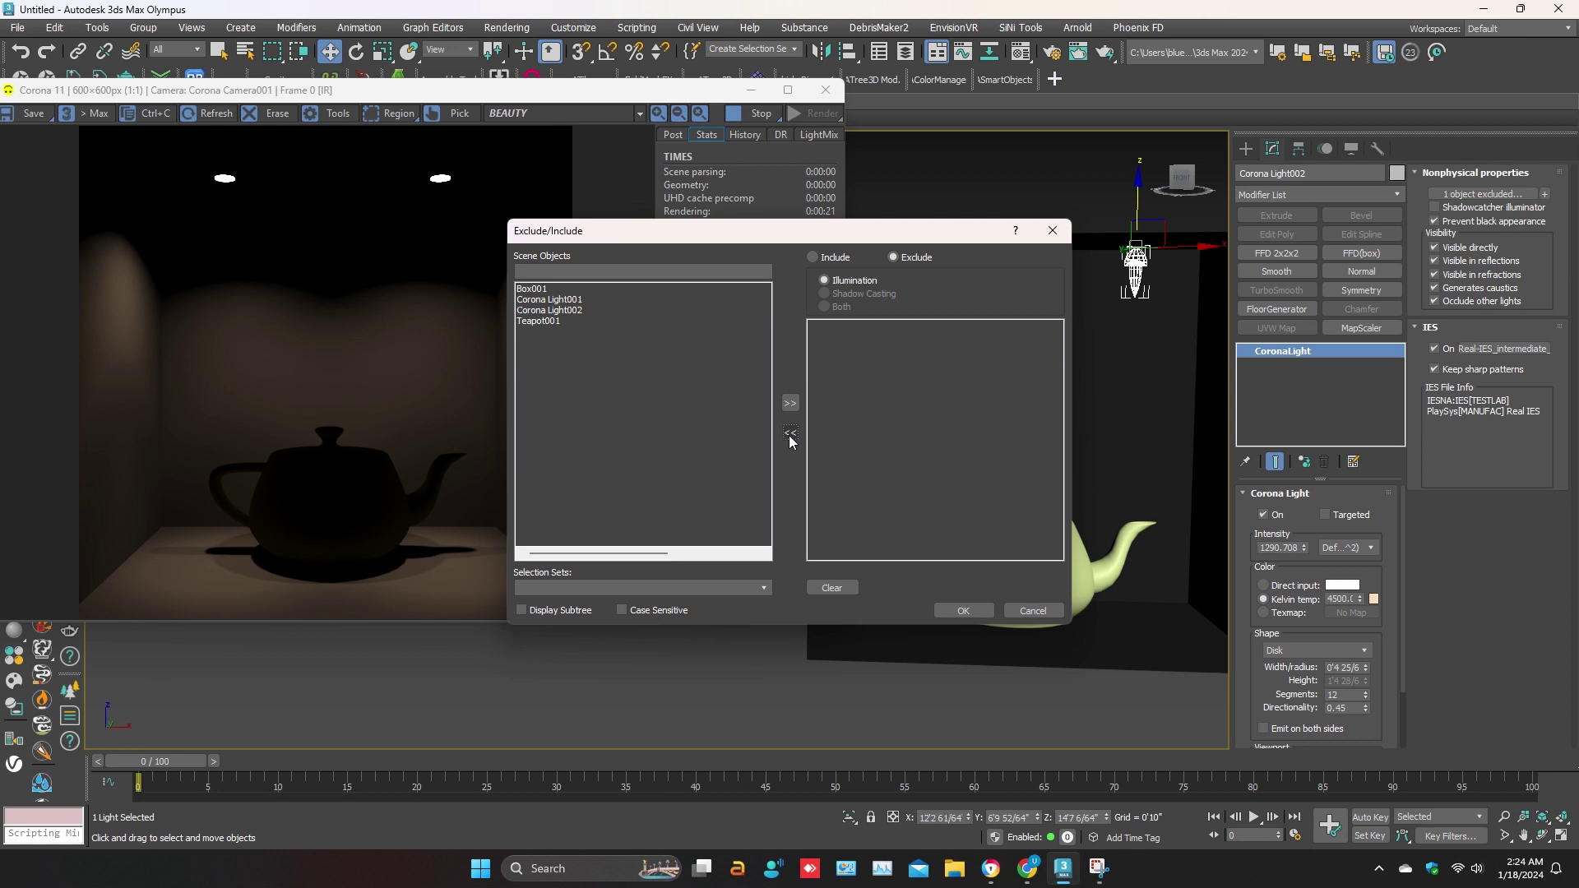
{"action": "left_click", "coordinate": [964, 611]}
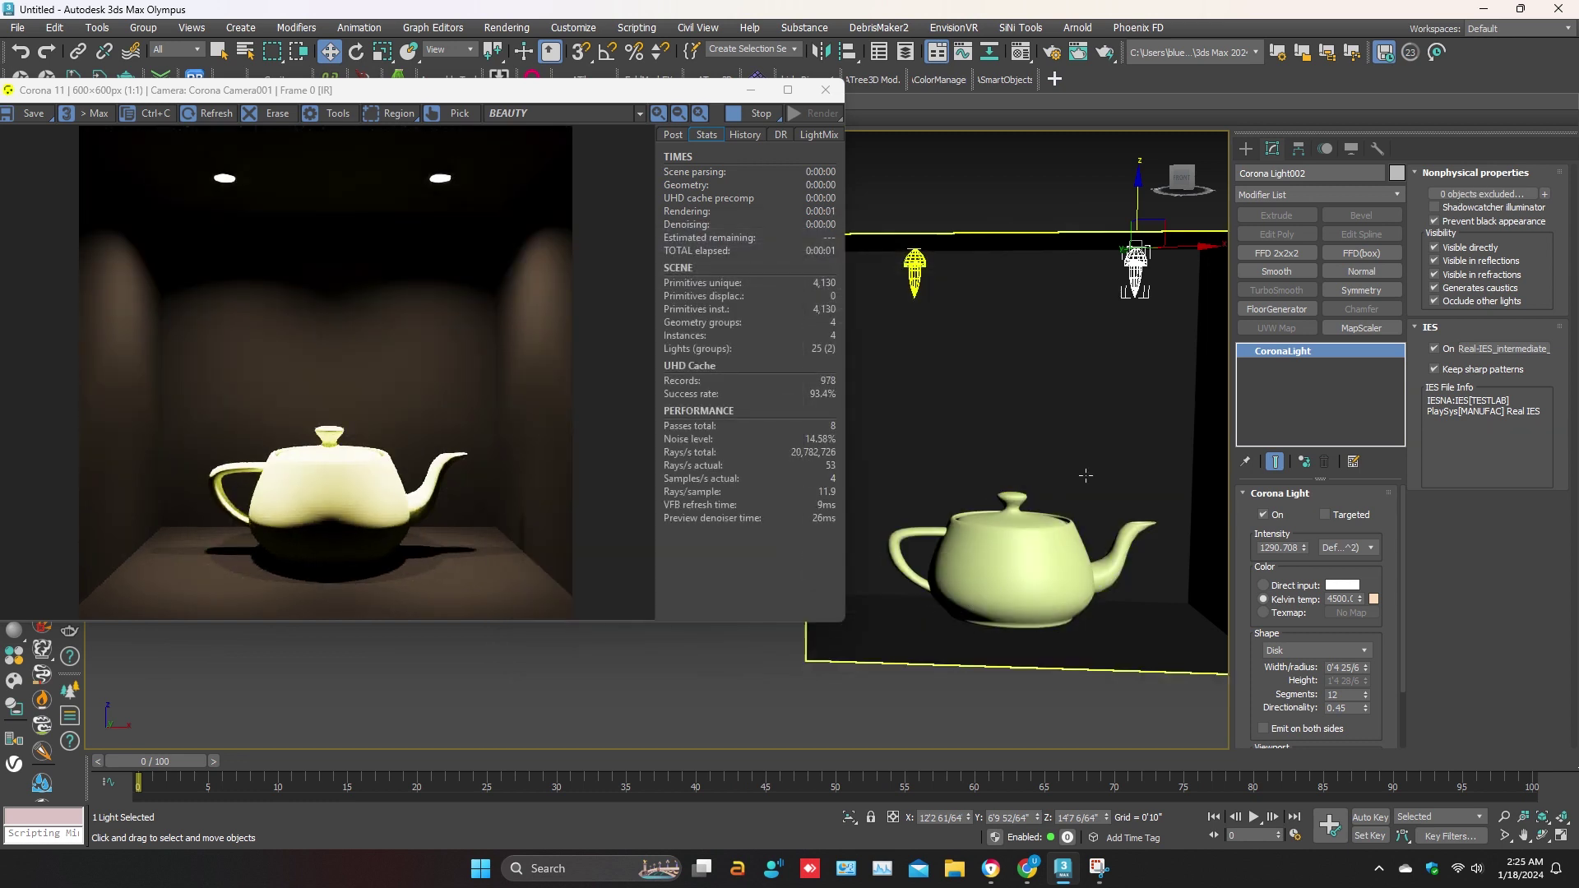
Recenter the view and drag Corona Light002's intensity from 1290.708 down to 38.721
{"action": "middle_click_drag", "start_coordinate": [1077, 493], "coordinate": [1039, 533]}
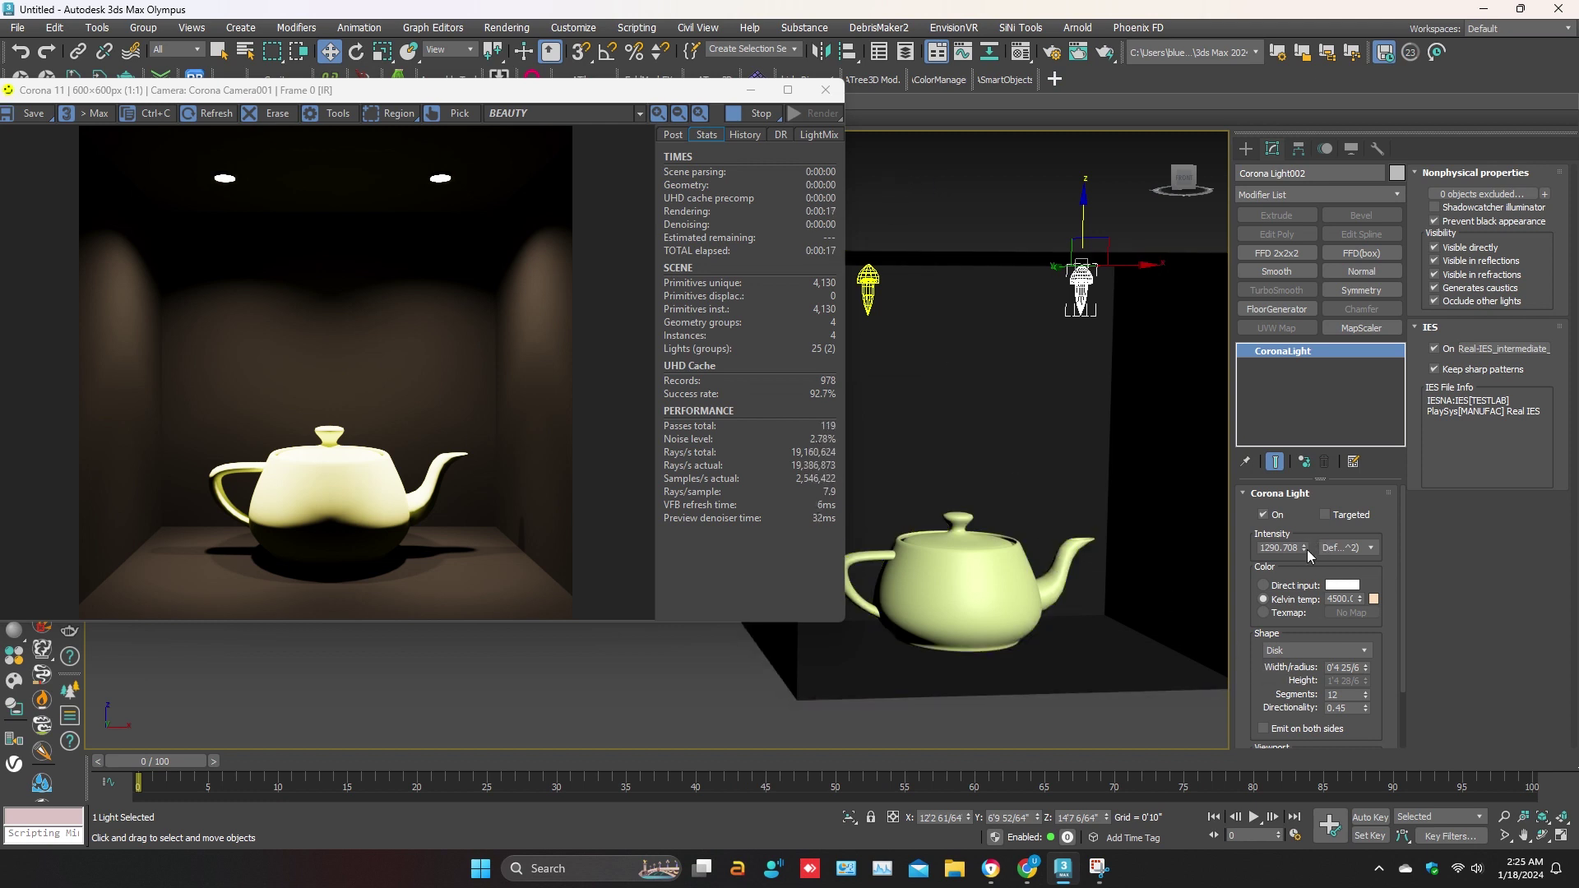
{"action": "left_click_drag", "start_coordinate": [1306, 549], "coordinate": [1292, 635]}
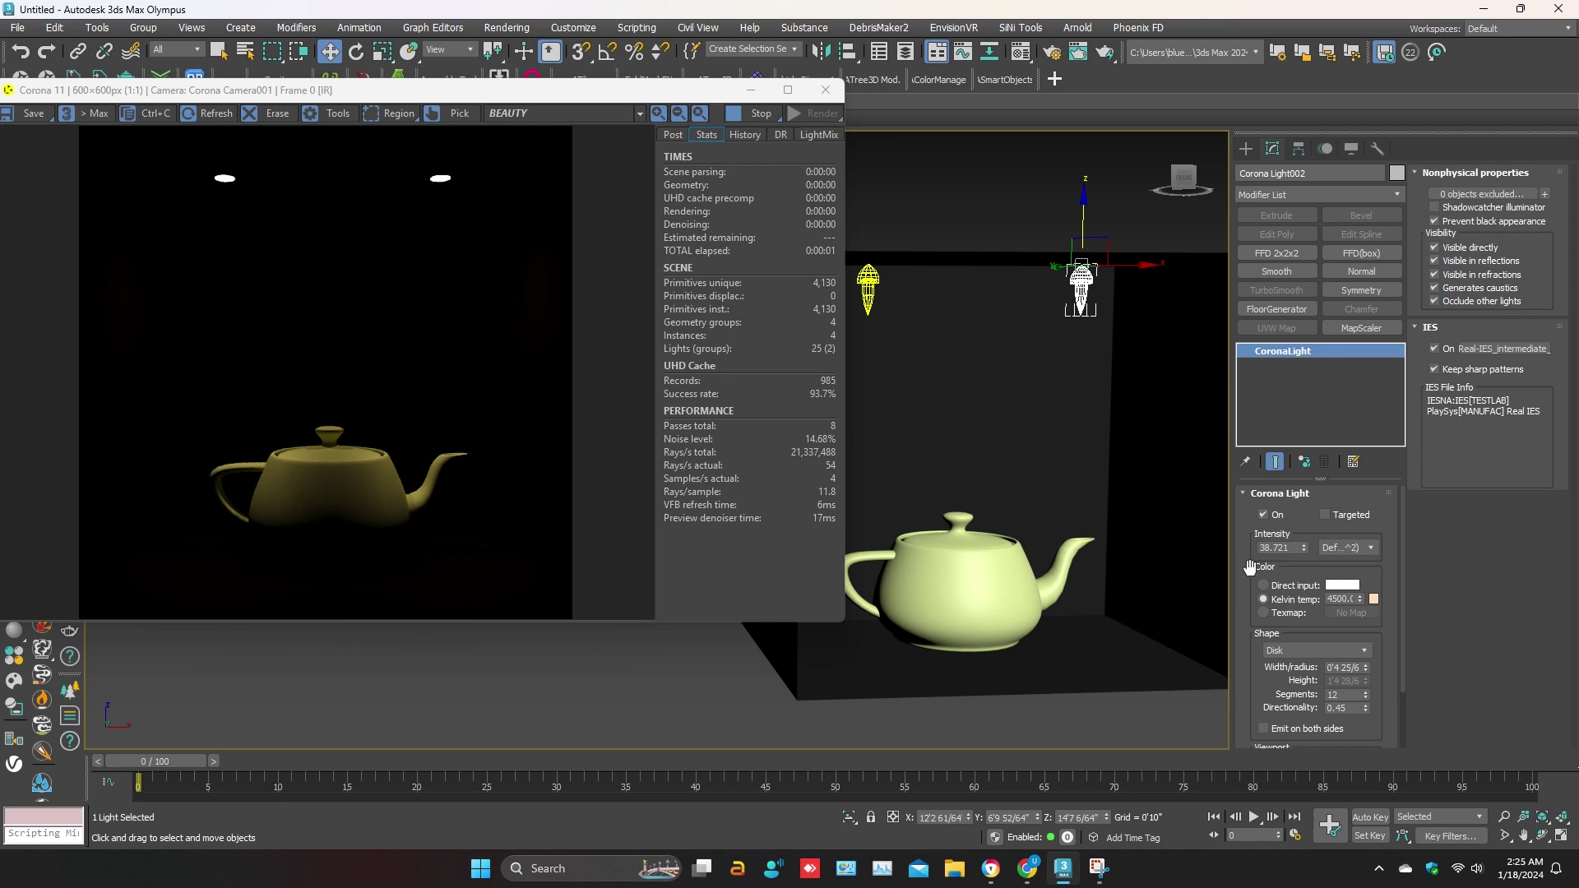